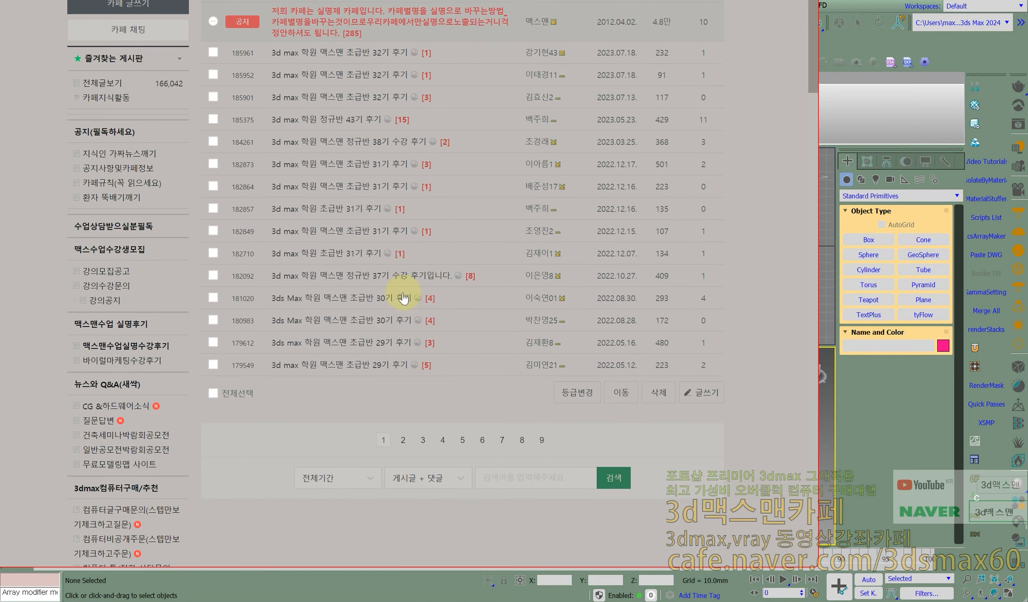
- Switch to 3ds Max and place a default MAX Text spline at the grid origin in a maximized Top view
key("alt+Tab")
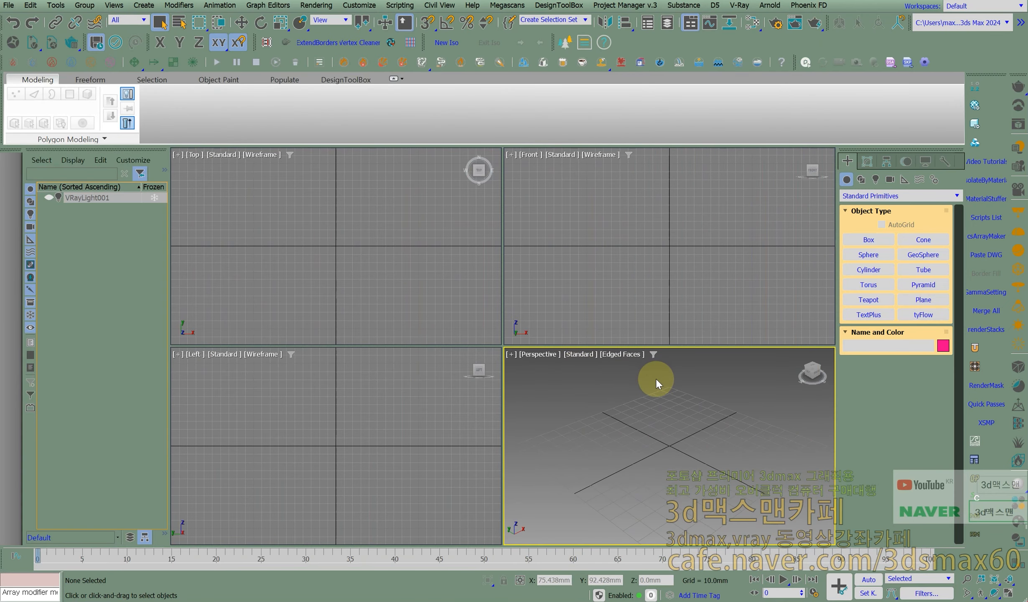
left_click(861, 180)
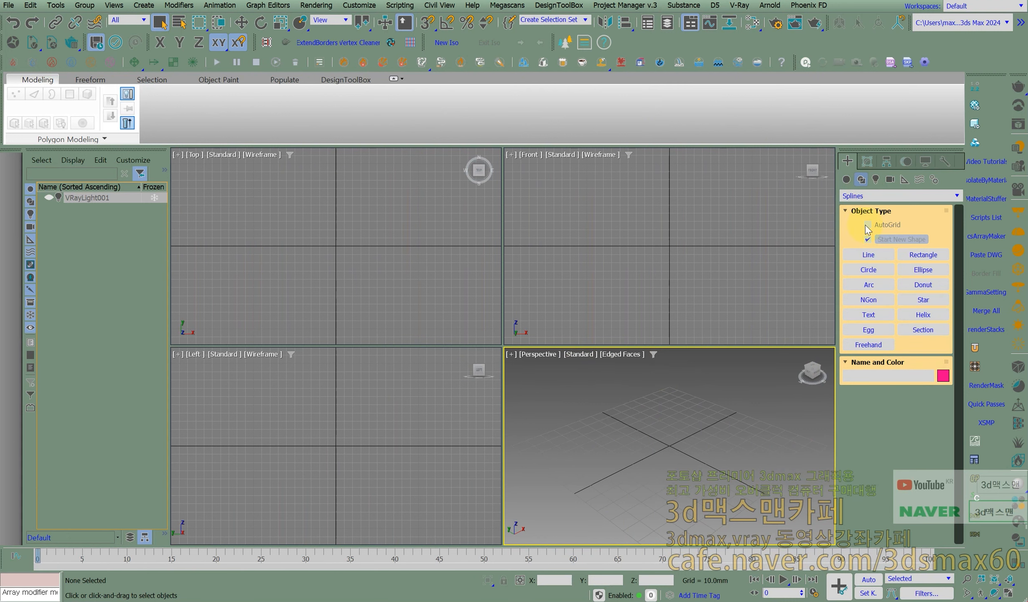
left_click(1008, 593)
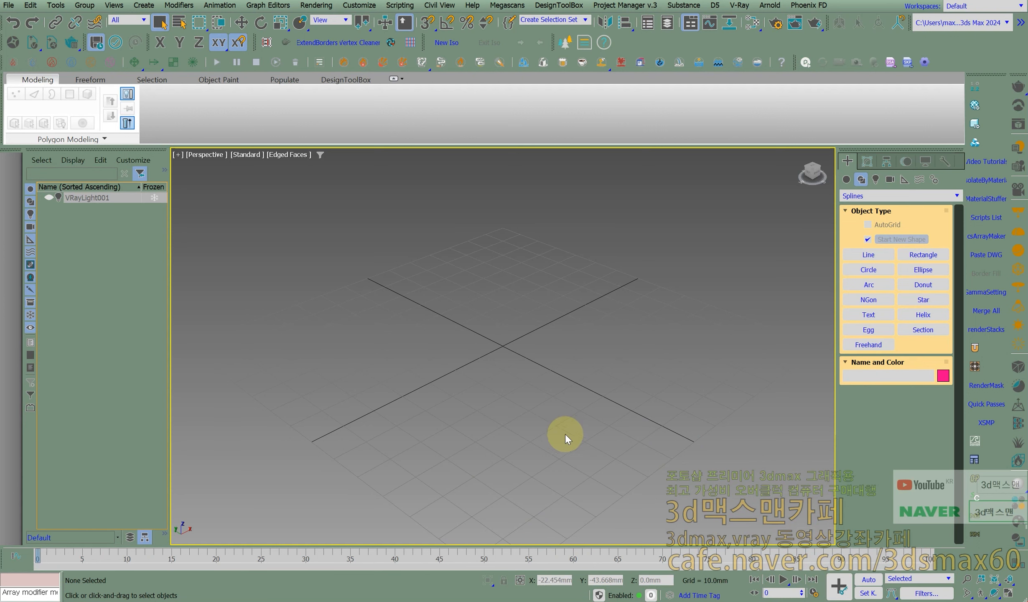
left_click(848, 313)
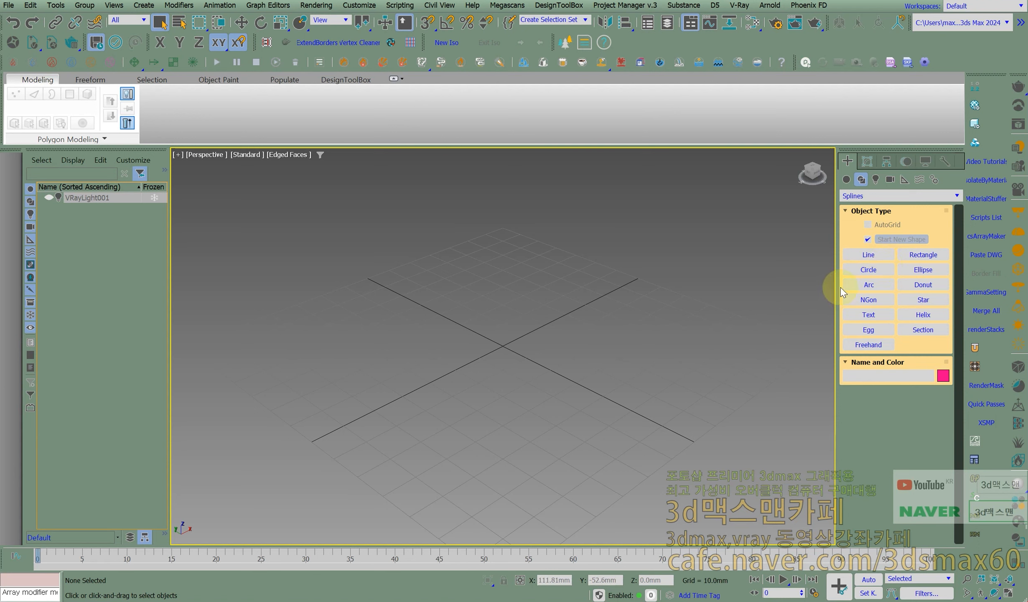
left_click(882, 316)
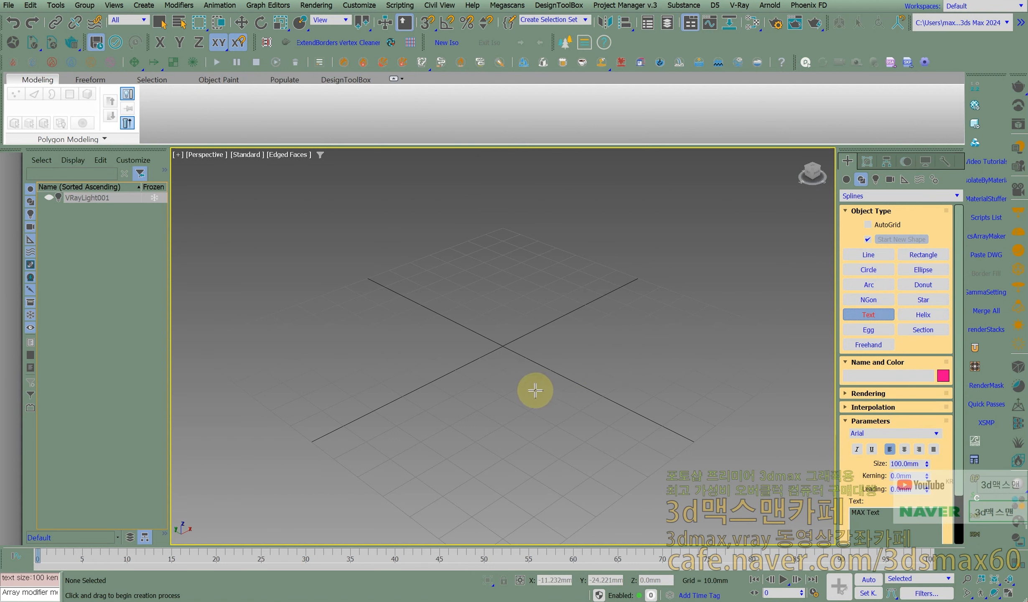
middle_click_drag(526, 397, 547, 399, "alt")
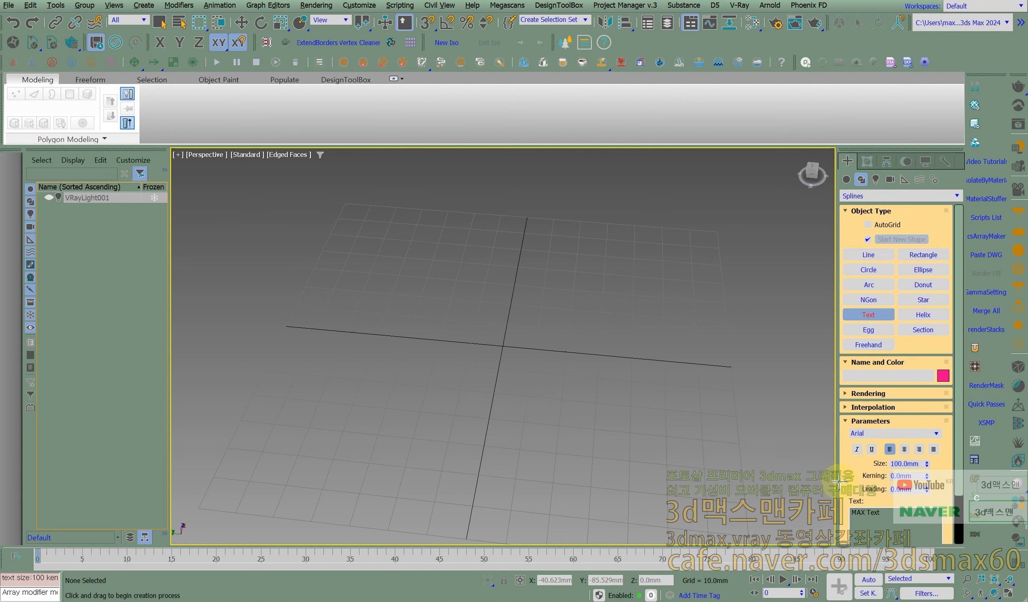
left_click_drag(855, 470, 856, 387)
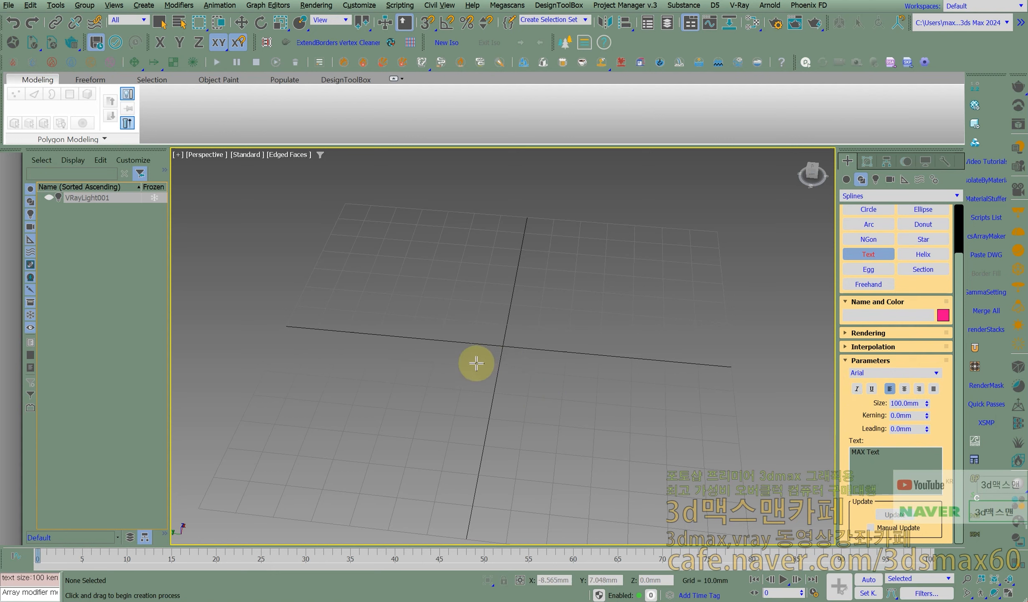
key("t")
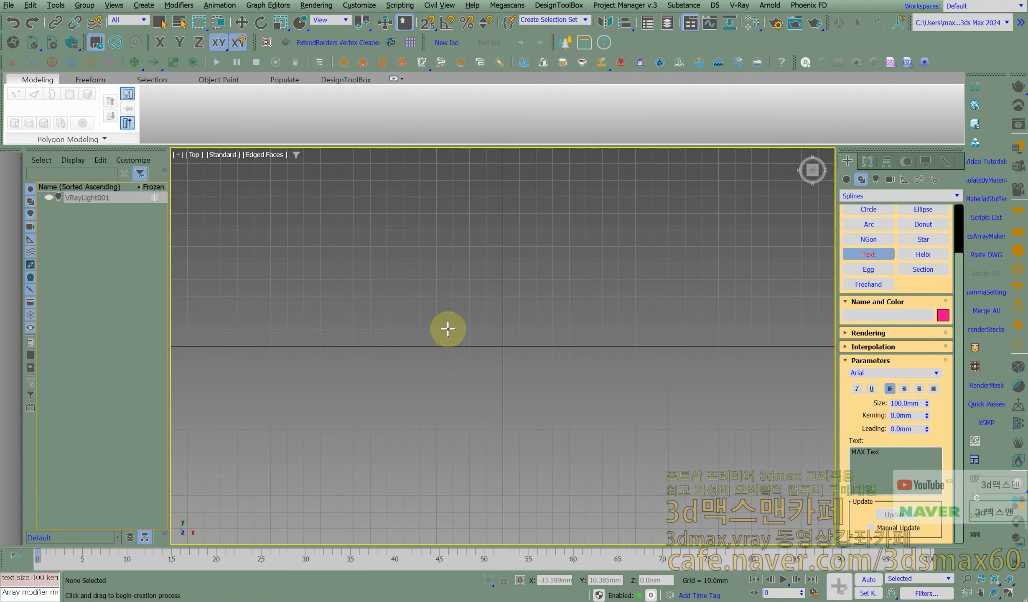
left_click(501, 350)
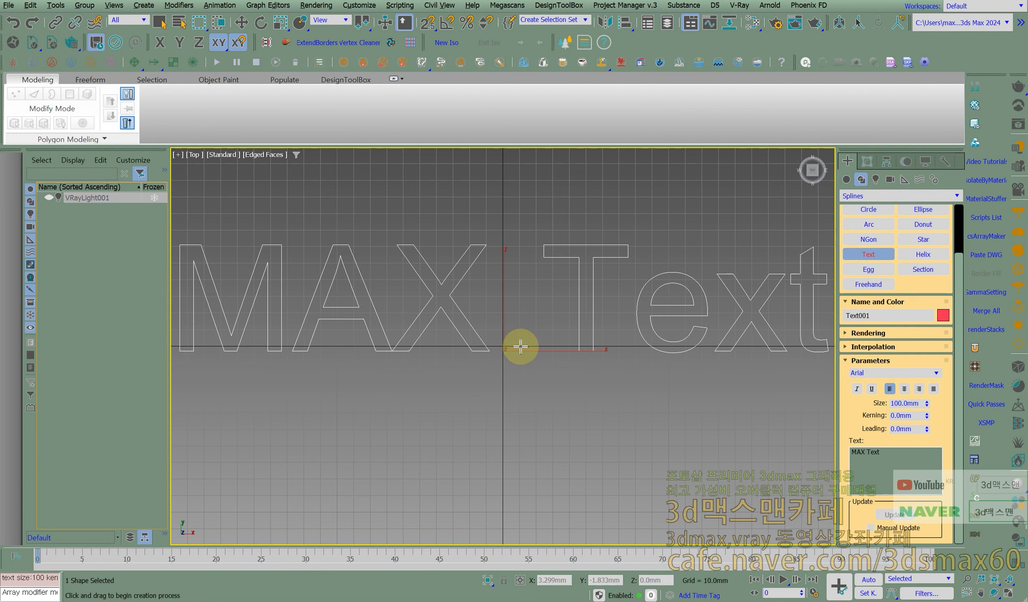
- Open the text shape for modification and set its font to 바탕
left_click(871, 159)
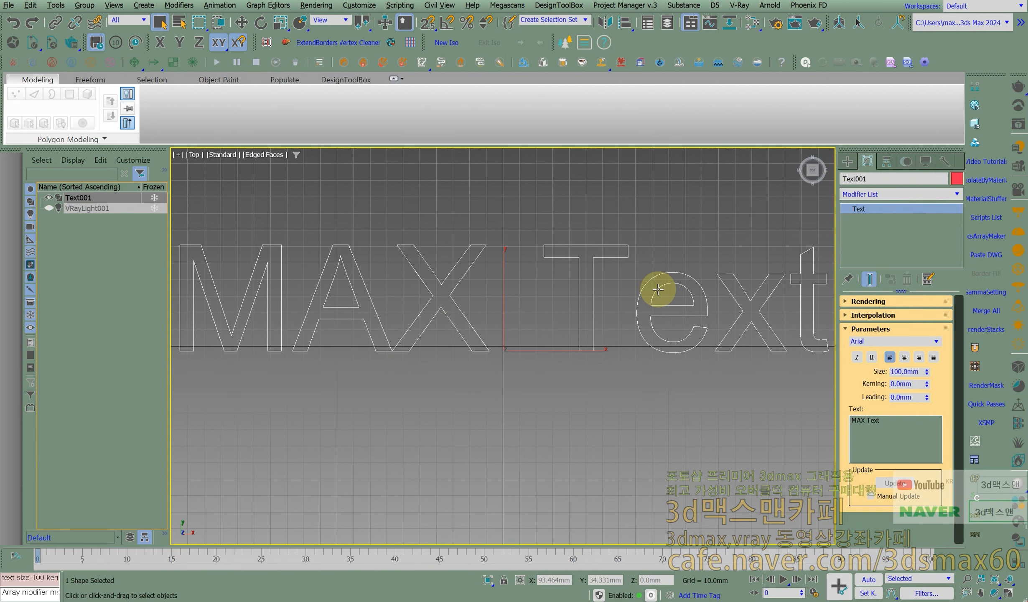
scroll(658, 288, "down", 2)
double_click(863, 339)
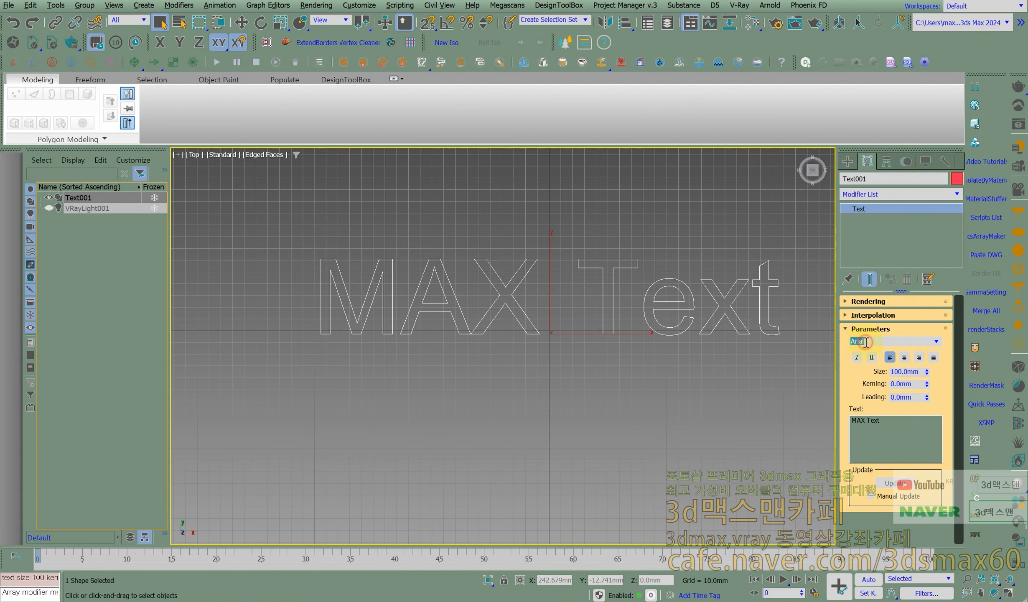
left_click(937, 342)
scroll(889, 493, "down", 10)
scroll(889, 493, "down", 20)
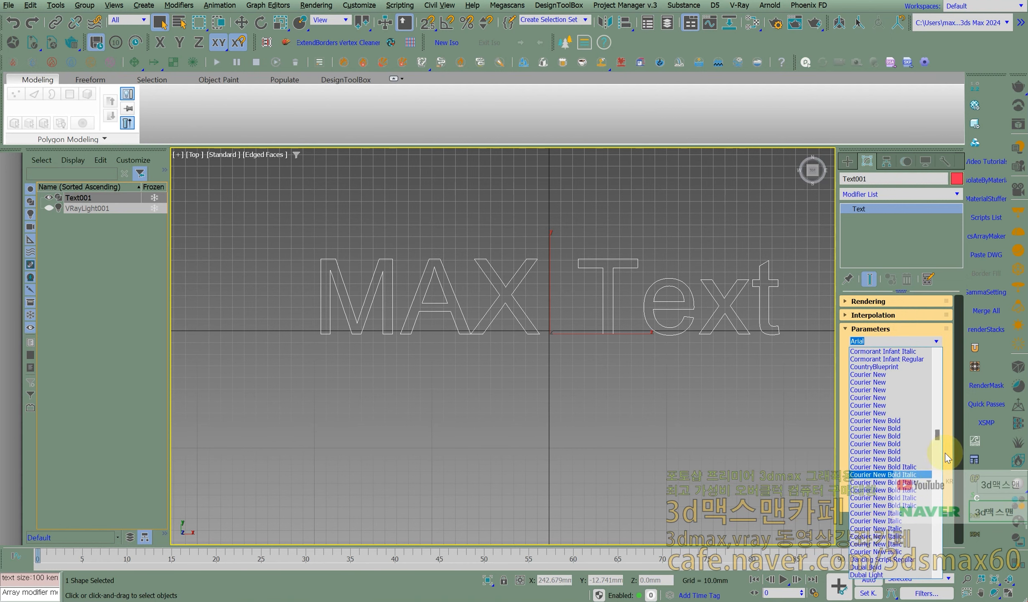
left_click_drag(939, 434, 938, 560)
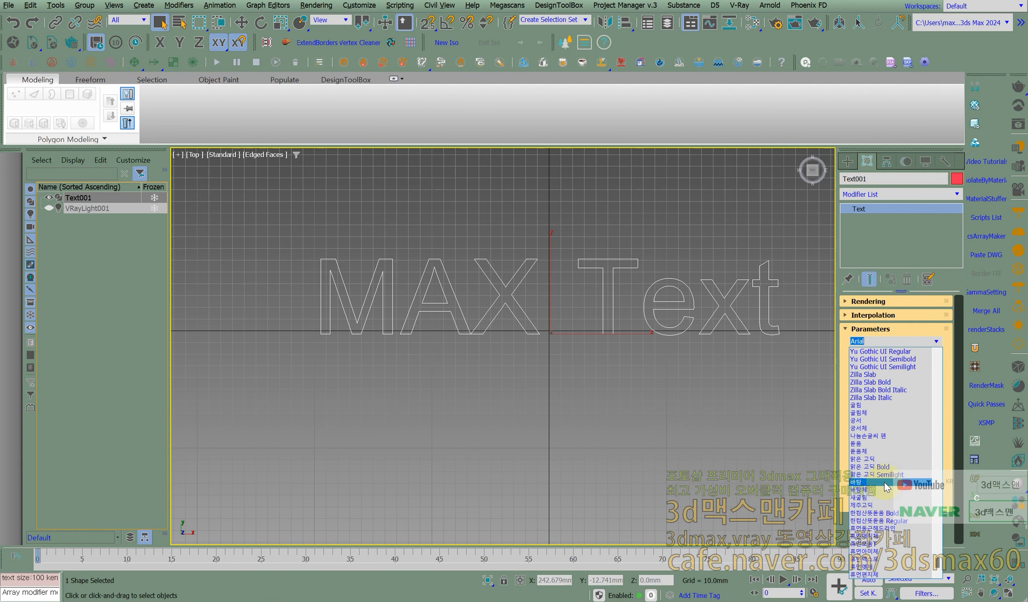
left_click(885, 482)
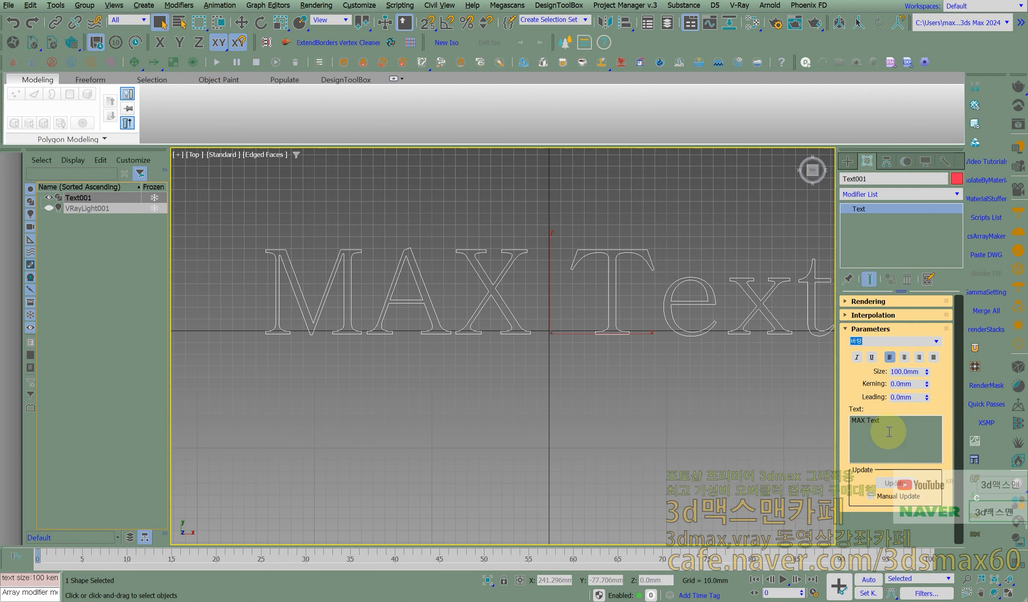
- Replace the text with 한글 and make it italic, underlined and right-aligned
type("rk")
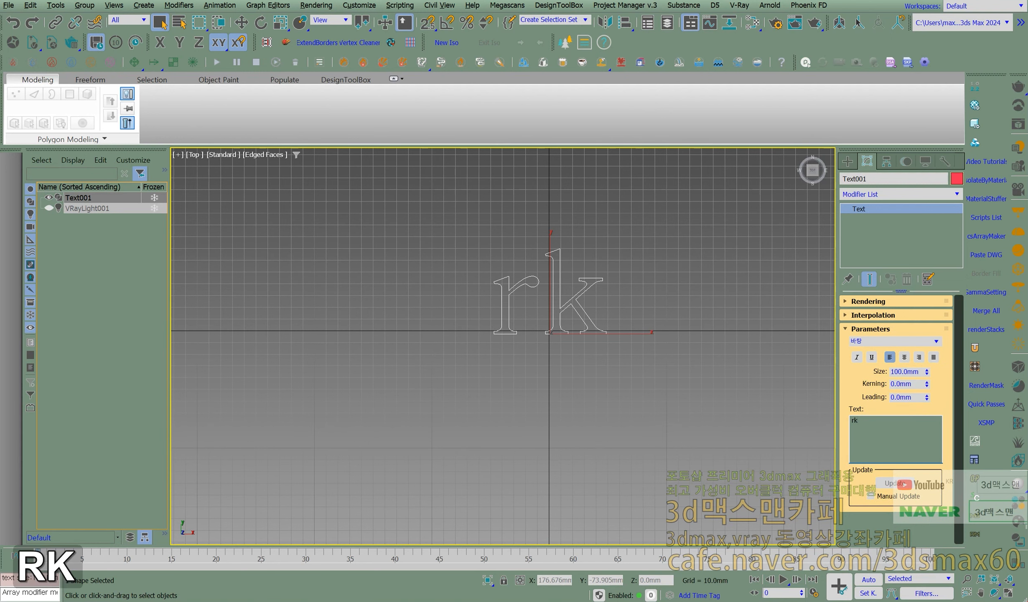
key("BackSpace")
key("BackSpace")
type("한글")
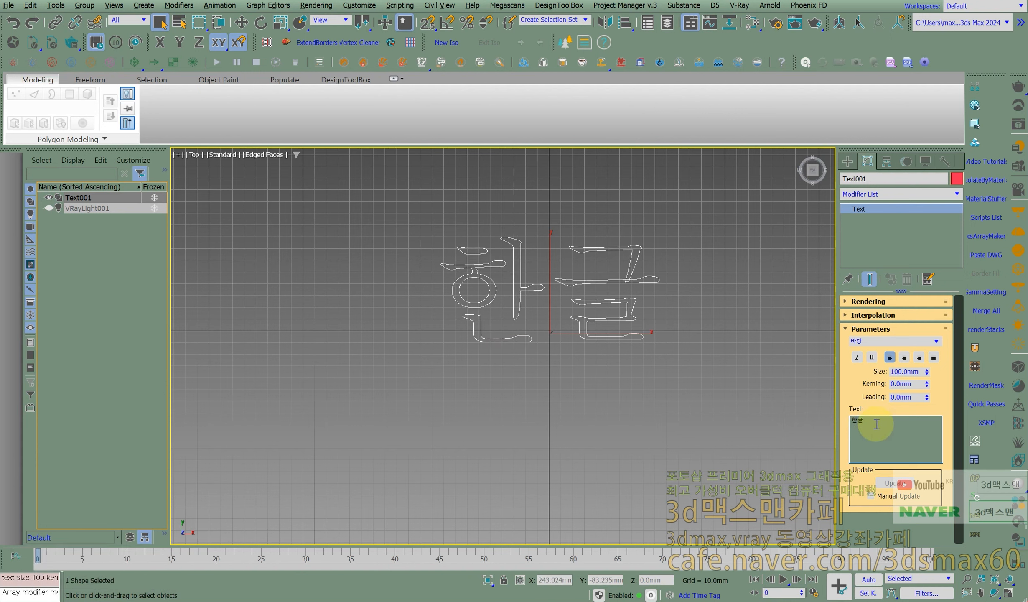
left_click(857, 357)
left_click(873, 357)
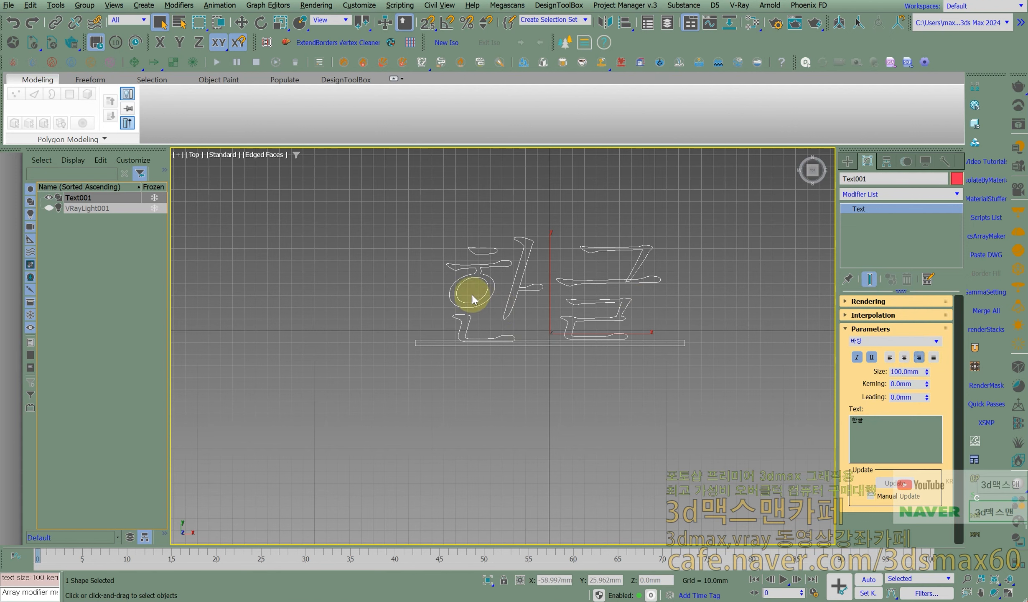
- Add two more lines below 한글 in the text shape: ㄹ이ㅓㅏㅗㅓ;ㅏㅣㅇ and ㅇ하ㅗㅇ
scroll(471, 294, "up", 3)
left_click(872, 423)
key("Return")
type("ㄹ이ㅓㅏㅗㅓ;ㅏㅣㅇ")
key("Return")
type("ㅇ하ㅗㅇ")
key("Return")
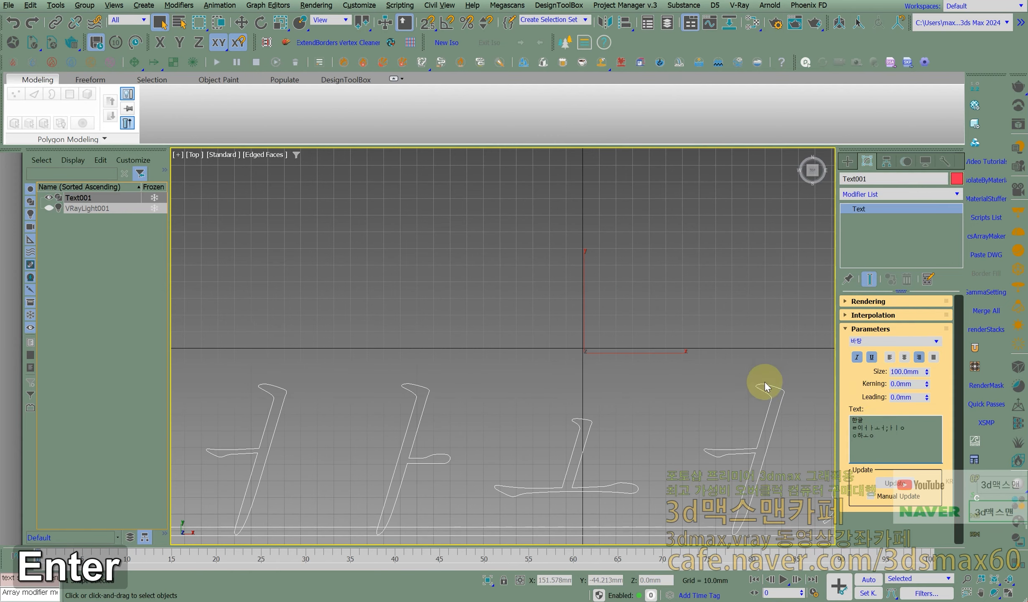
- Try center alignment on the three lines of text and set them to left alignment
scroll(730, 368, "down", 5)
middle_click_drag(730, 368, 665, 323)
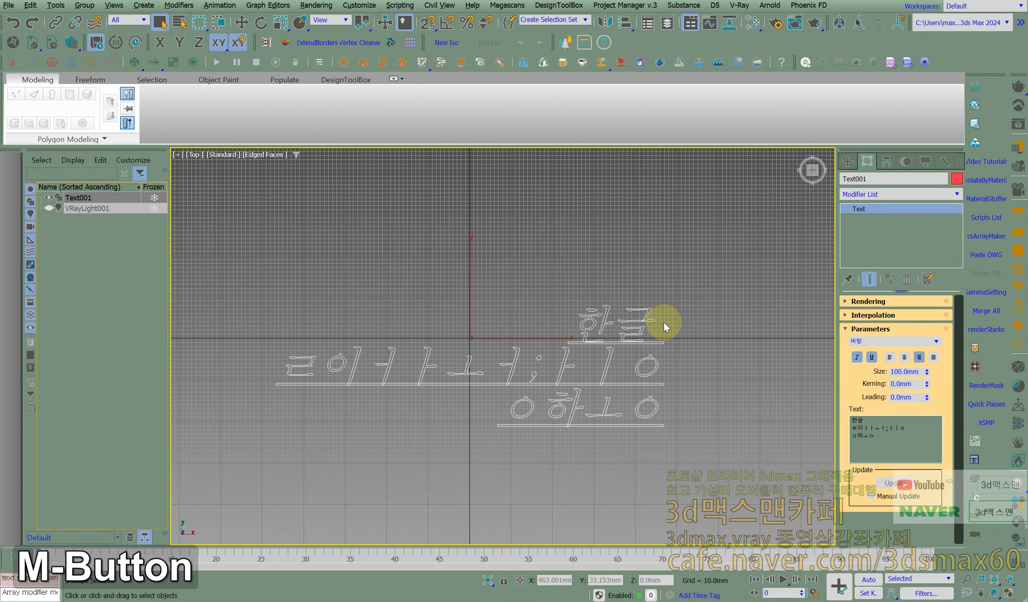
left_click(904, 357)
left_click(890, 357)
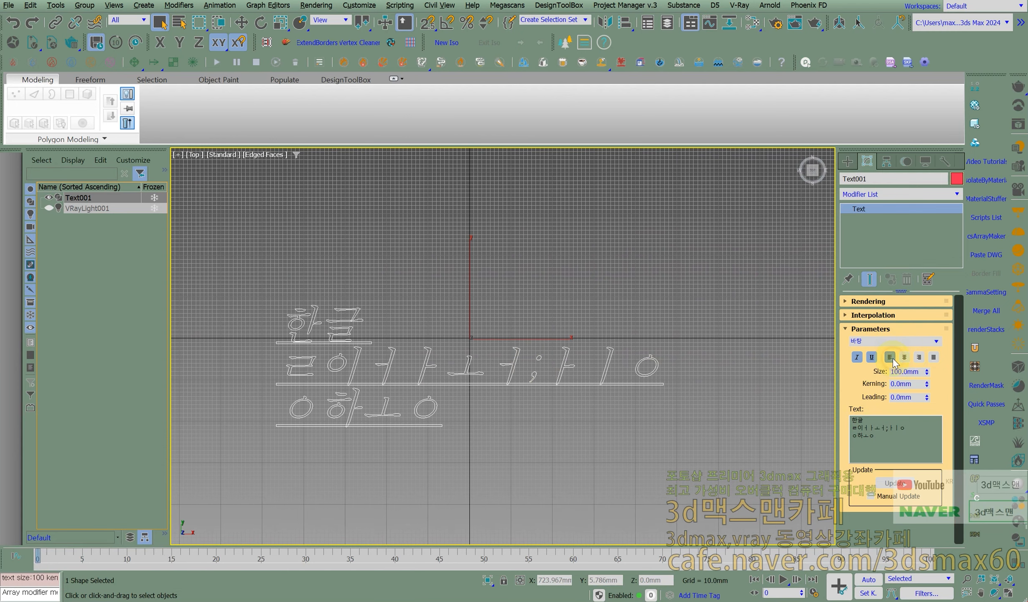
- Restore the Top view of the whole text and change its font to 새굴림
mouse_move(452, 361)
middle_mouse_down("alt")
mouse_move(425, 342)
mouse_move(446, 355)
middle_mouse_up("alt")
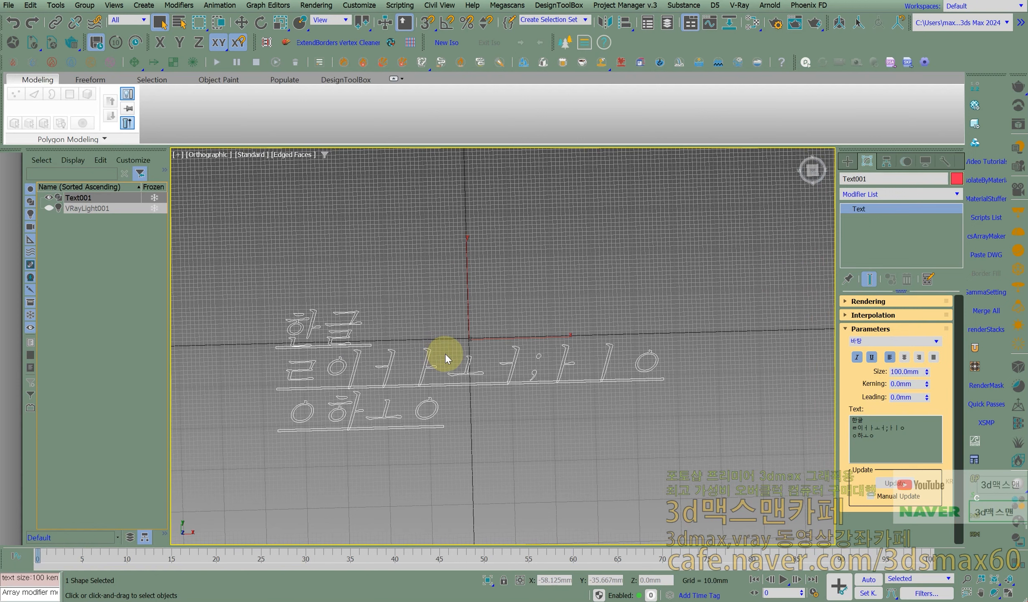
key("t")
key("z")
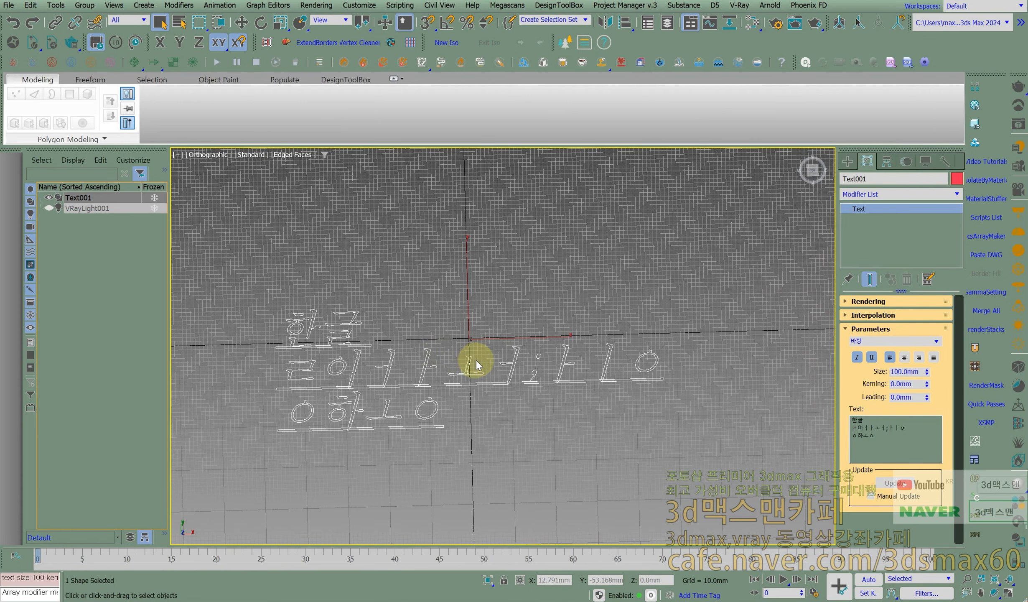
middle_click_drag(476, 360, 516, 347)
key("t")
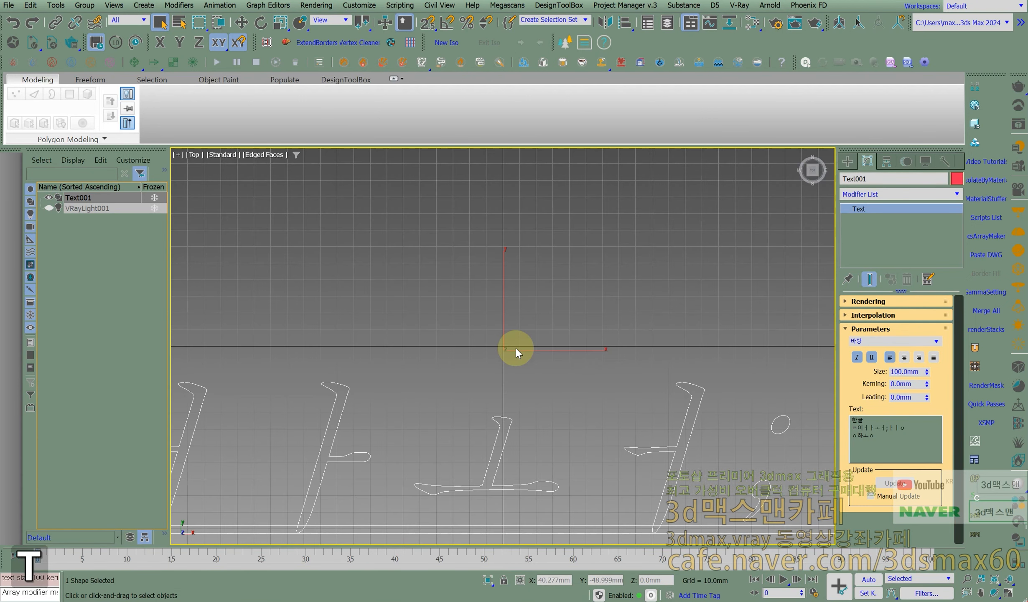
scroll(516, 347, "down", 5)
scroll(542, 358, "up", 1)
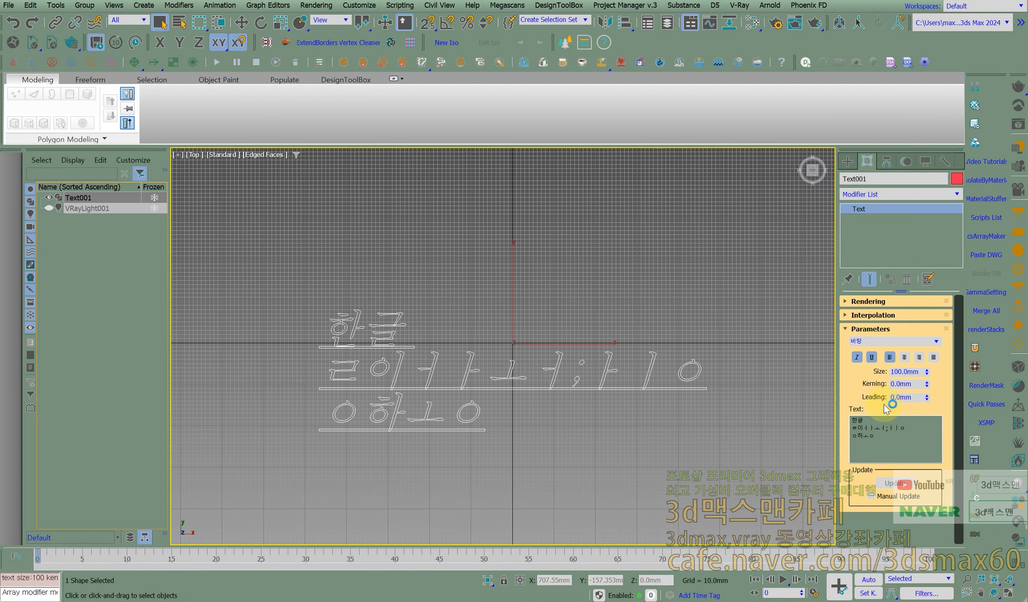
left_click(938, 340)
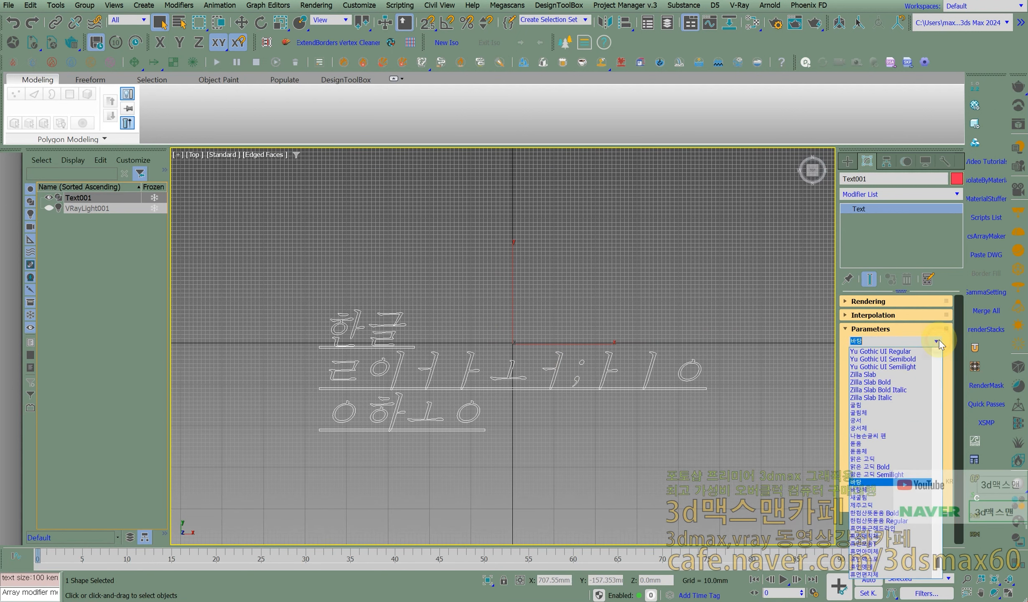
left_click(872, 497)
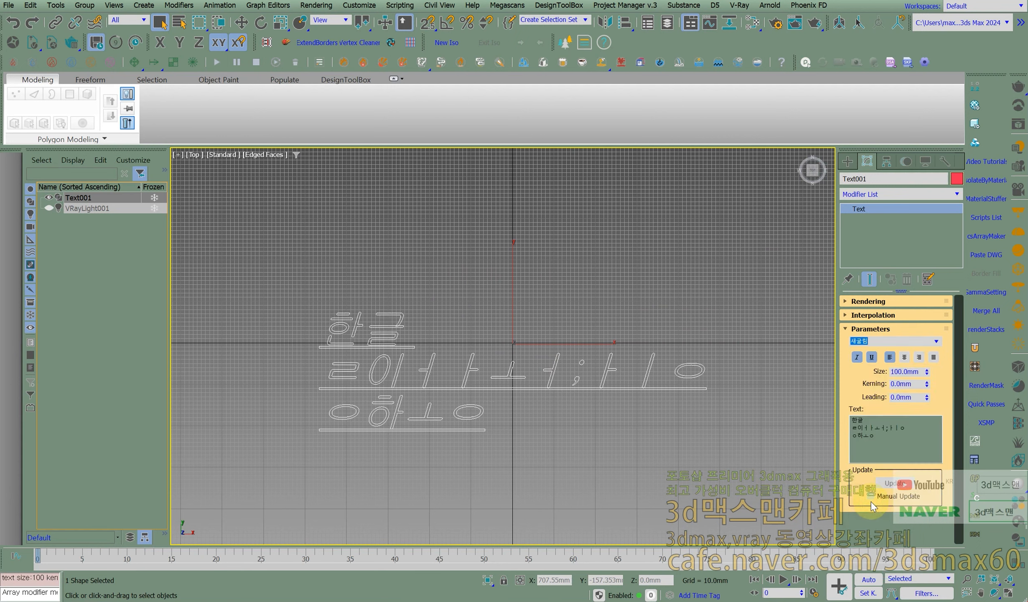
- Change the text's font to 휴먼둥근헤드라인 and examine the letter outlines of 한글 up close
key("Hangul_Hanja")
key("Escape")
left_click(938, 342)
left_click(940, 343)
key("Down")
key("Down")
key("Down")
key("Down")
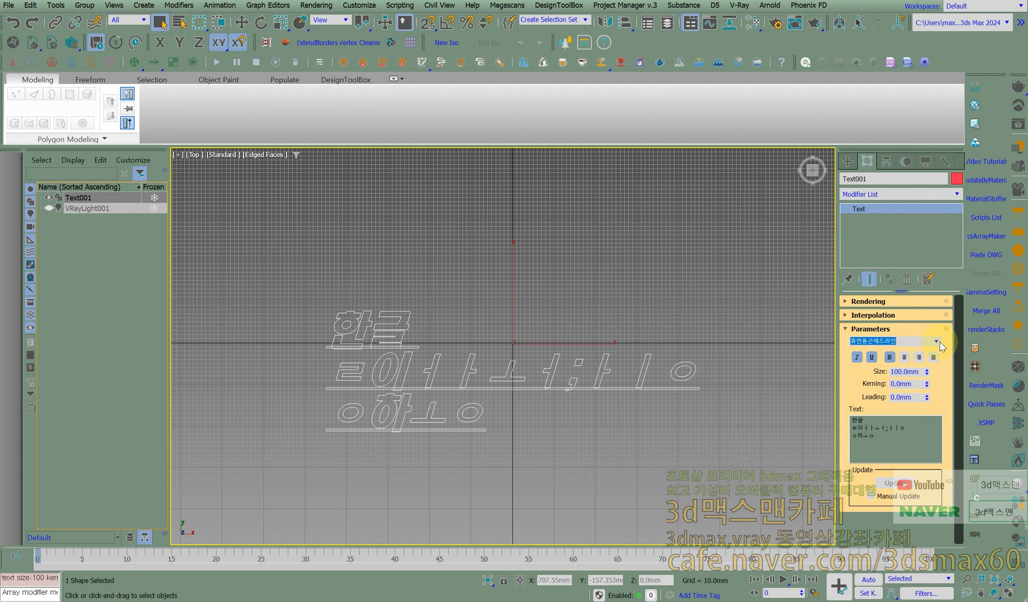
middle_click_drag(566, 365, 633, 354)
scroll(553, 372, "up", 2)
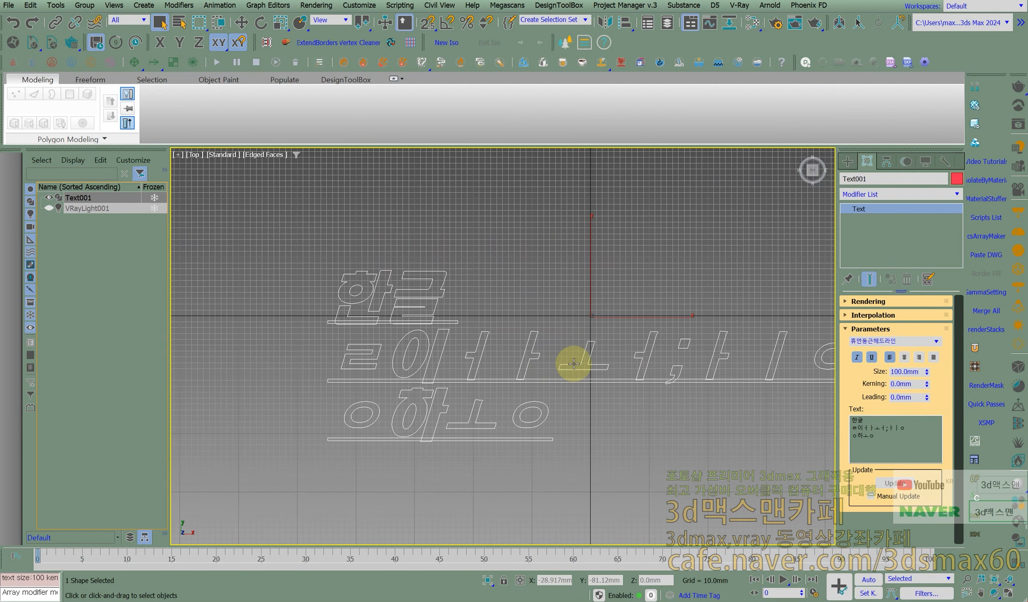
scroll(426, 324, "up", 2)
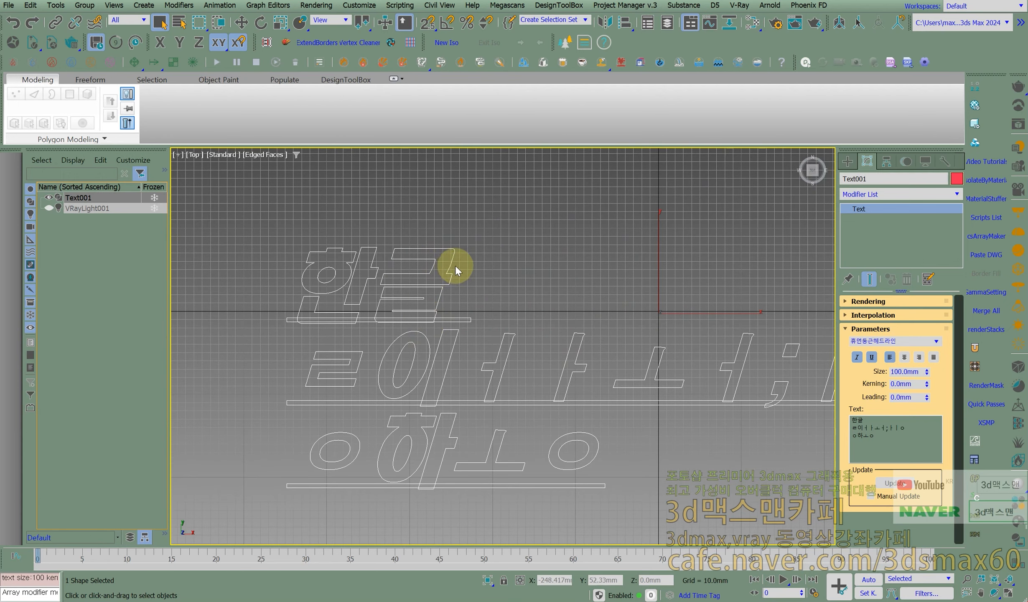
scroll(442, 260, "up", 2)
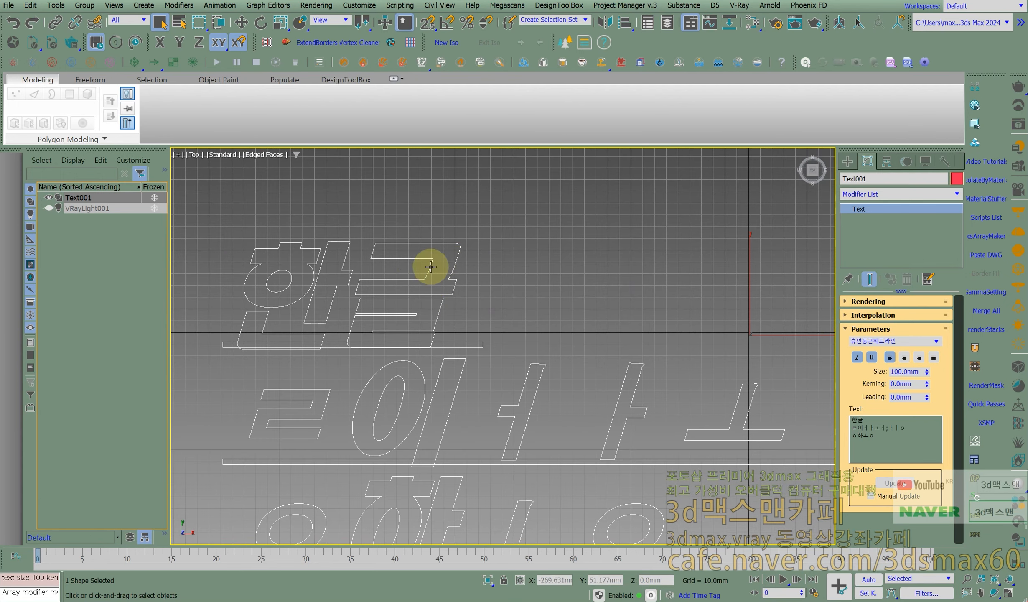
- Try the Zilla Slab Bold and 굴림 fonts on the Korean text and check the resulting outlines
left_click(936, 342)
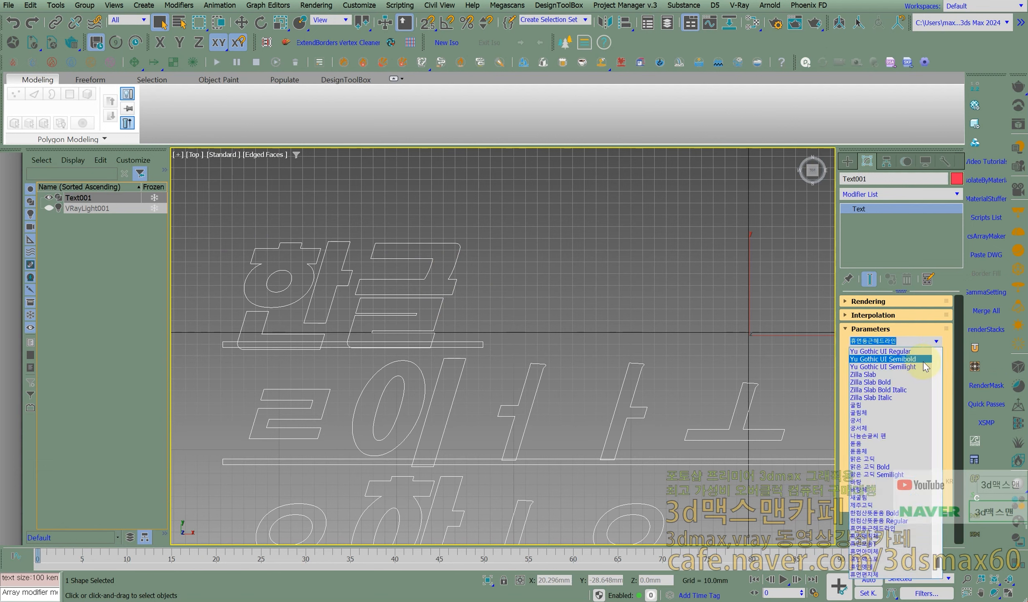
left_click(874, 382)
left_click(936, 341)
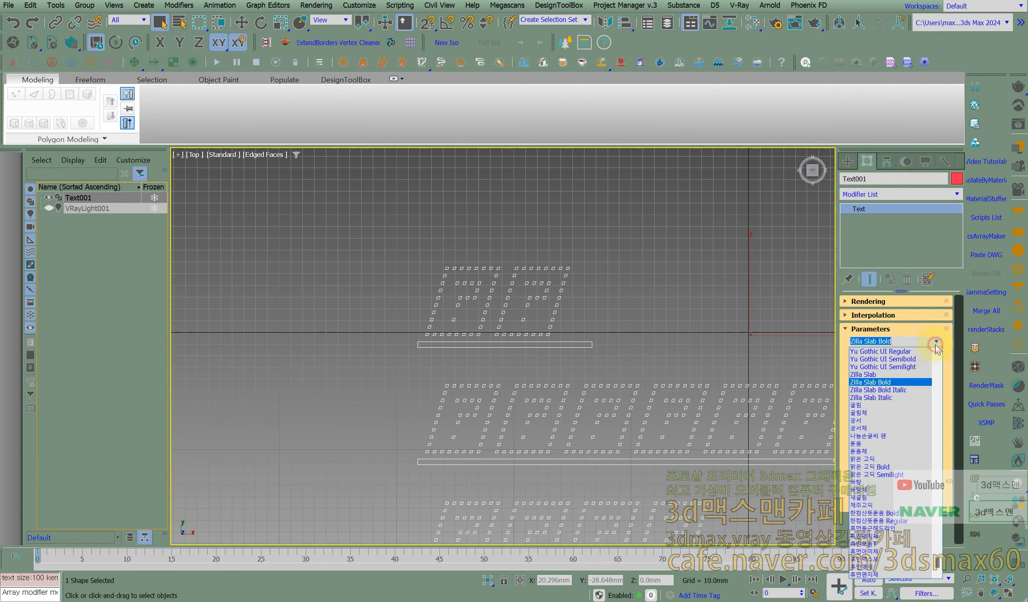
left_click(878, 404)
middle_click_drag(645, 390, 699, 416)
scroll(662, 438, "up", 2)
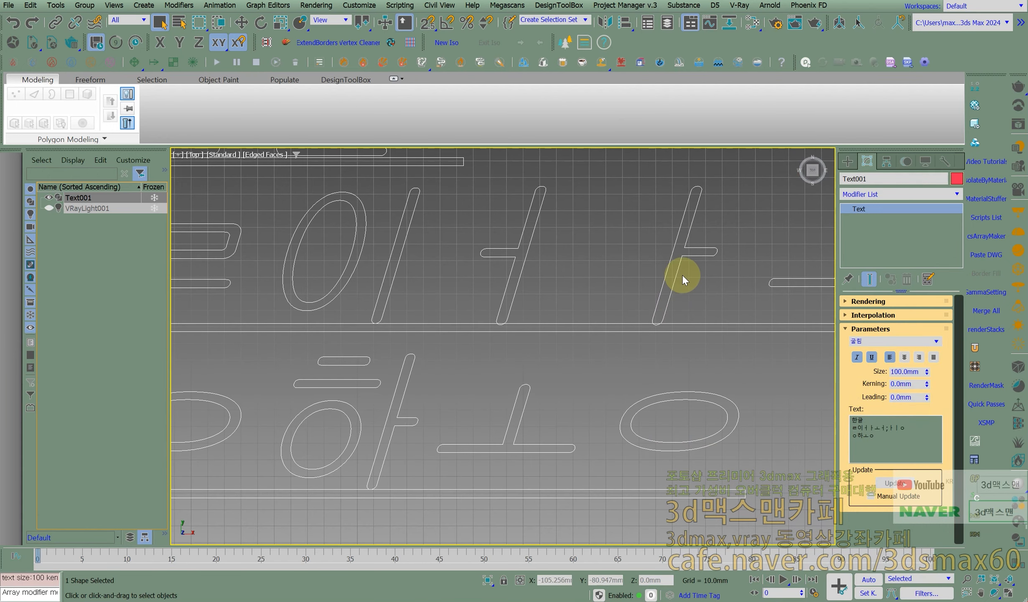
- Set the font of the Korean text shape to 궁서
left_click(932, 342)
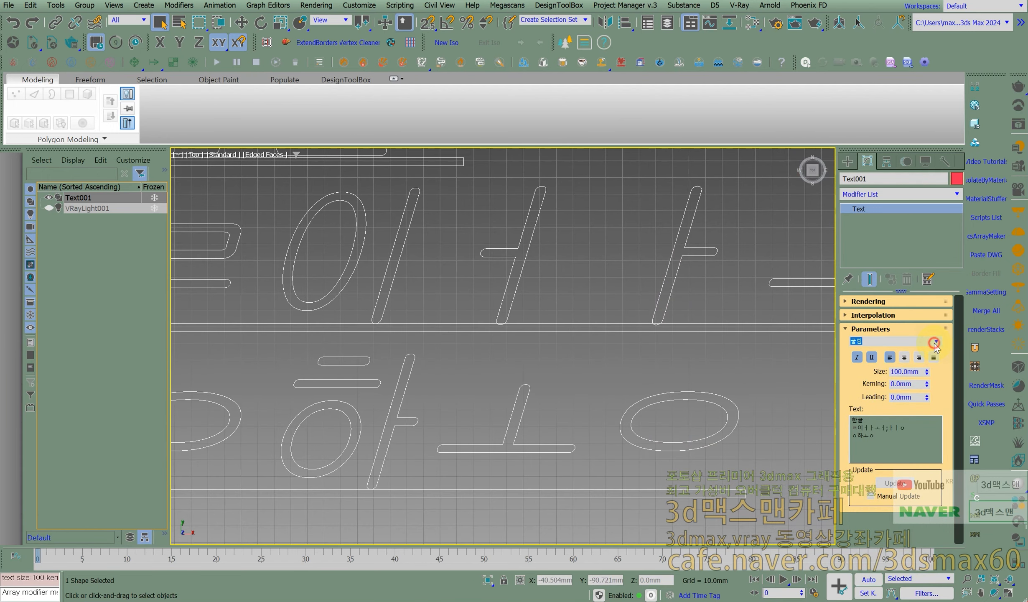
key("Down")
key("Down")
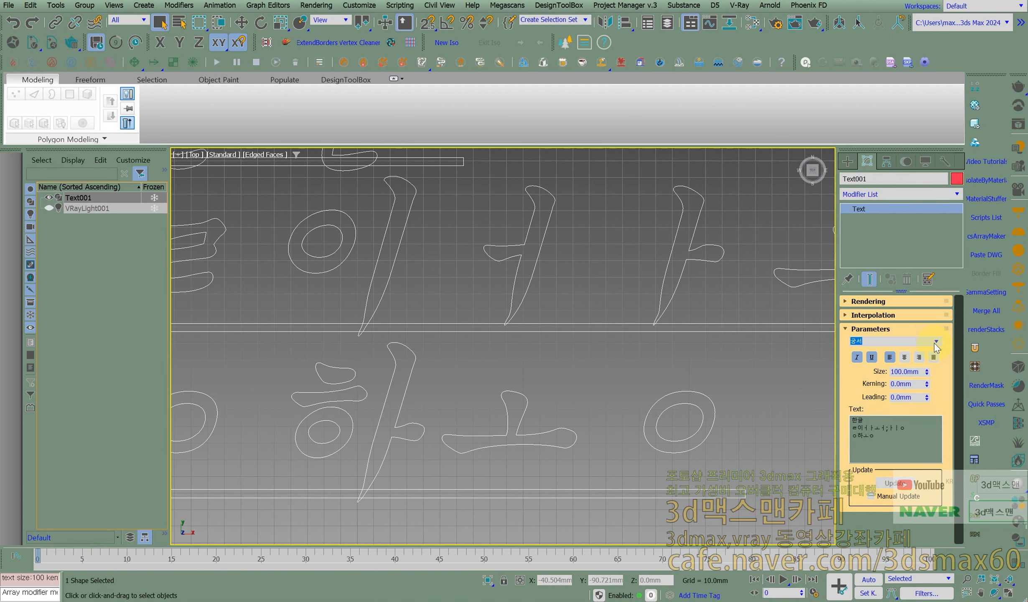
- Try the 궁서체 and 돋움 fonts on the Korean text, viewing the outlines of 한글
middle_click_drag(505, 356, 660, 475)
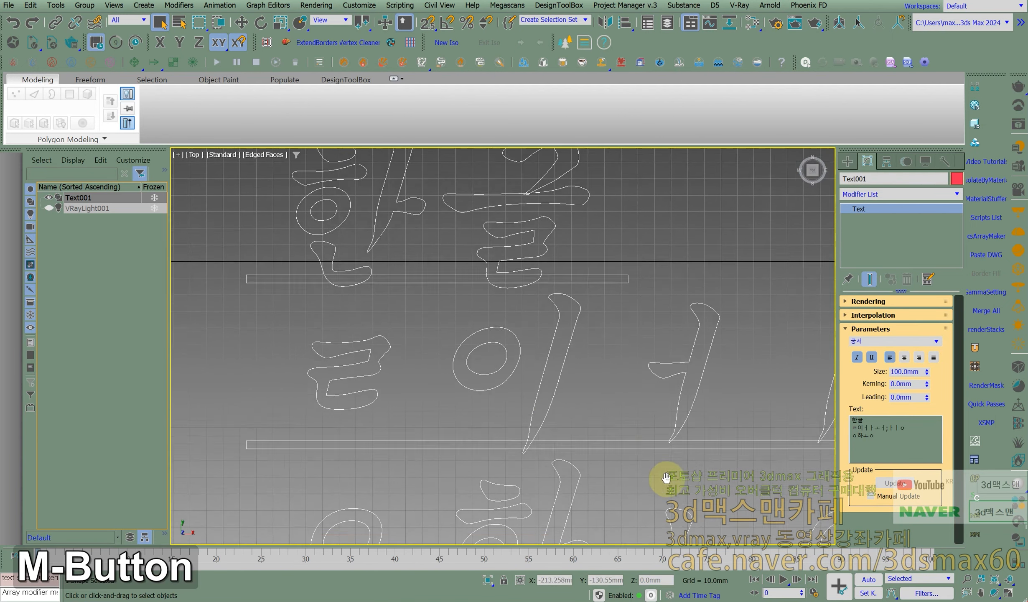
middle_click_drag(537, 374, 593, 411)
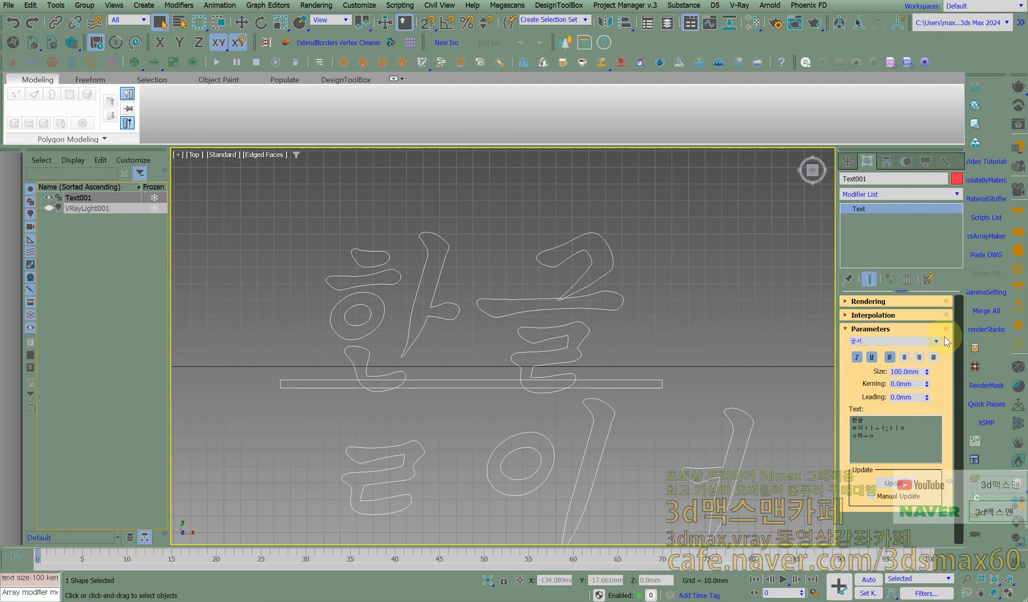
left_click(937, 341)
left_click(936, 341)
key("Down")
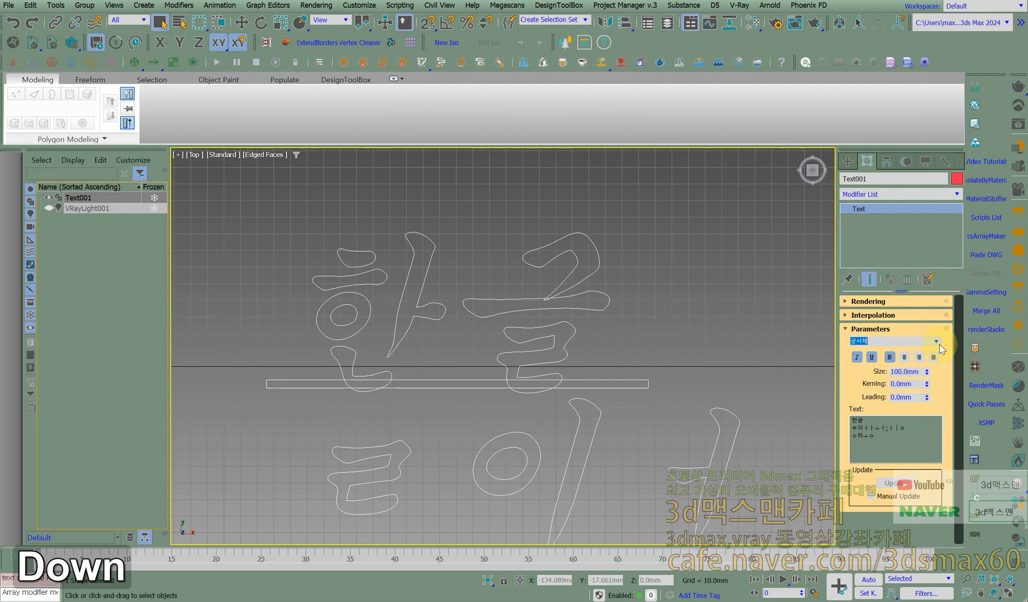
key("Down")
- Try the 맑은 고딕 Semilight and 휴먼편지체 fonts on the Korean text
key("Down")
key("Down")
key("Down")
key("Down")
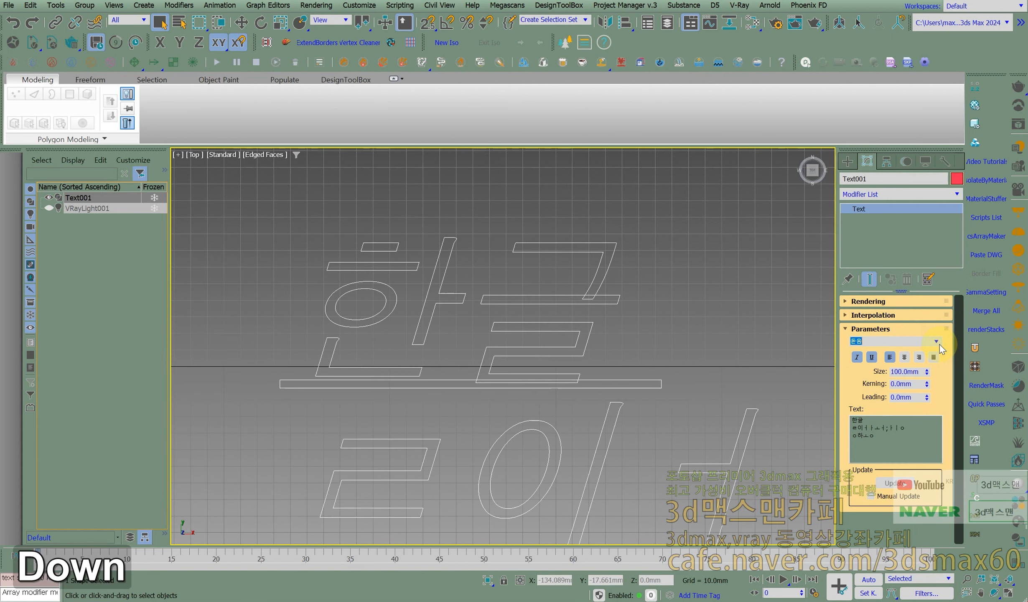
key("Down")
key("Down")
key("Down")
key("Down")
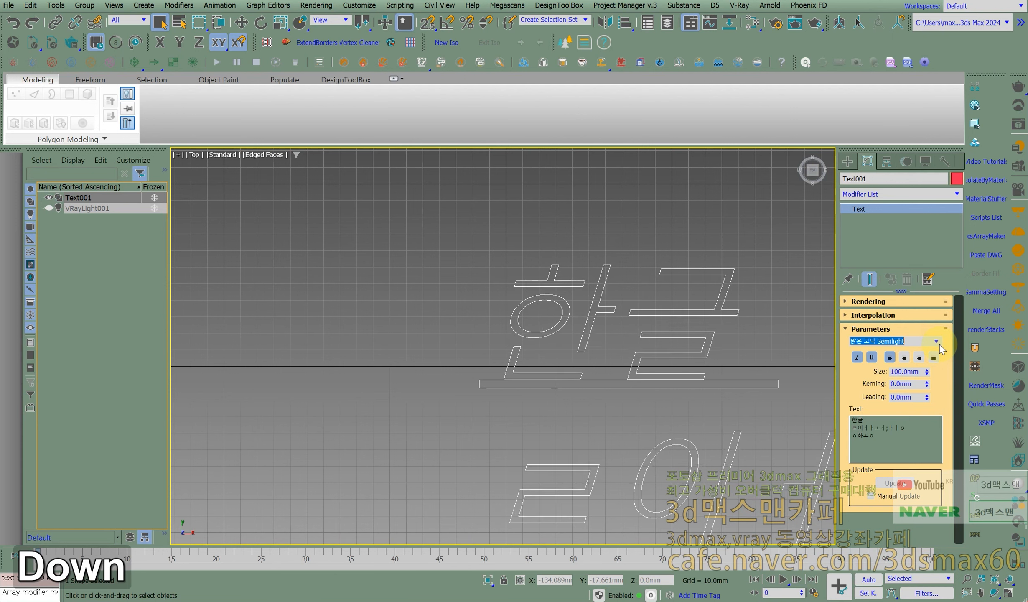
key("Down")
key("Down")
key("Down")
key("Down")
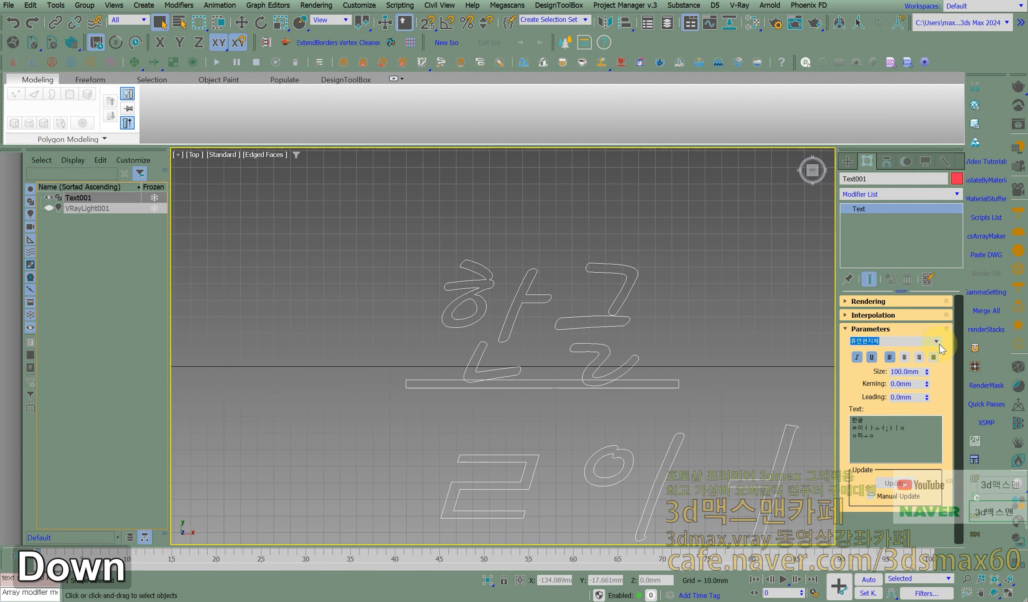
- Try the Romantic font and the SamsungOneUIKorean Regular font on the Korean text
left_click(937, 341)
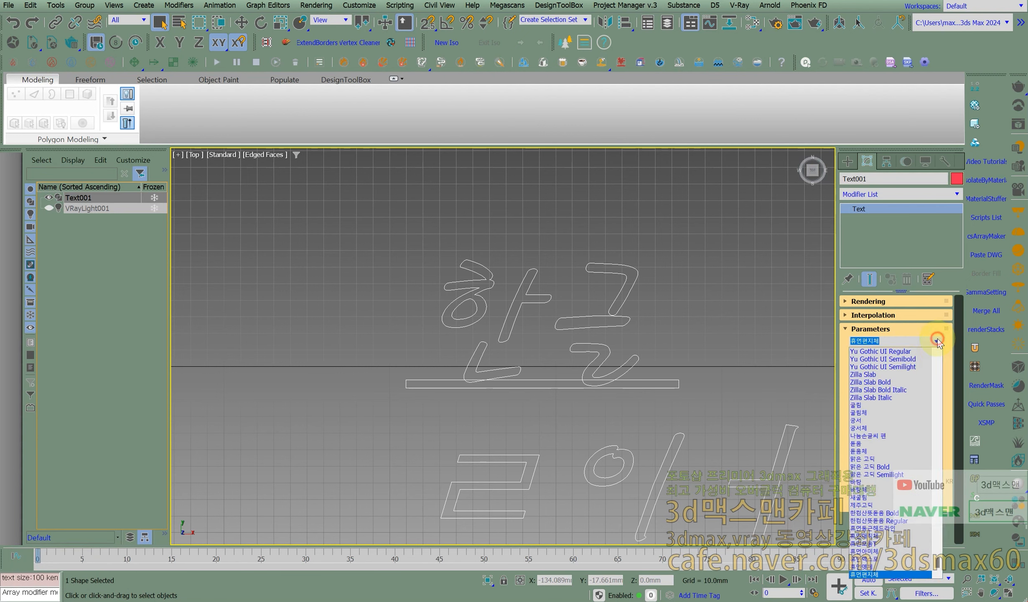
left_click(939, 364)
left_click(939, 364)
left_click(939, 364)
left_click(879, 368)
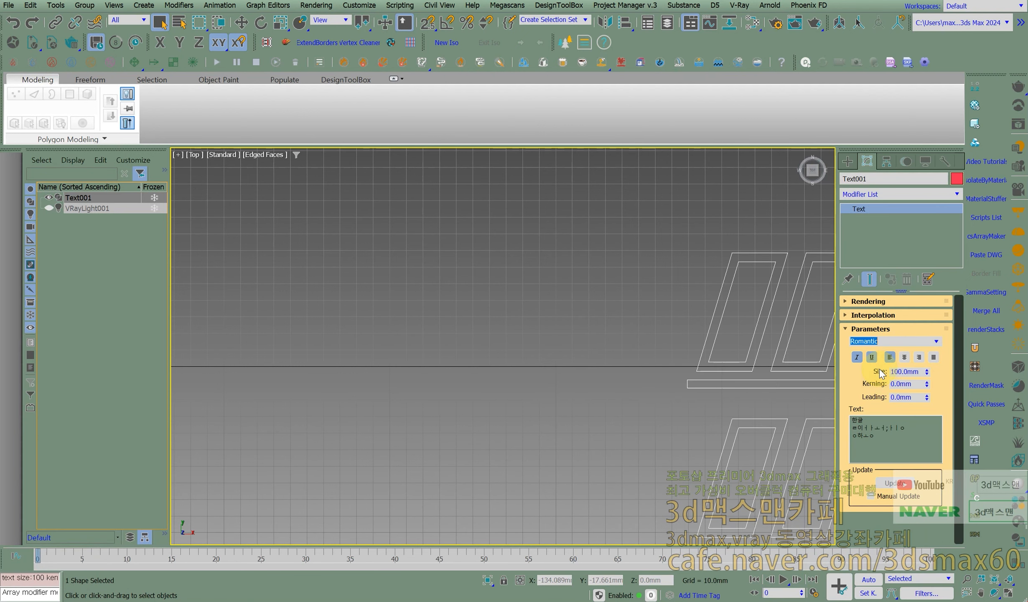
key("Down")
key("Down")
key("Down")
- Replace the text content with "ssdkljjshijdkd" and set its font to RomanC
left_click_drag(919, 436, 806, 416)
type("ssdkljjshijdkd")
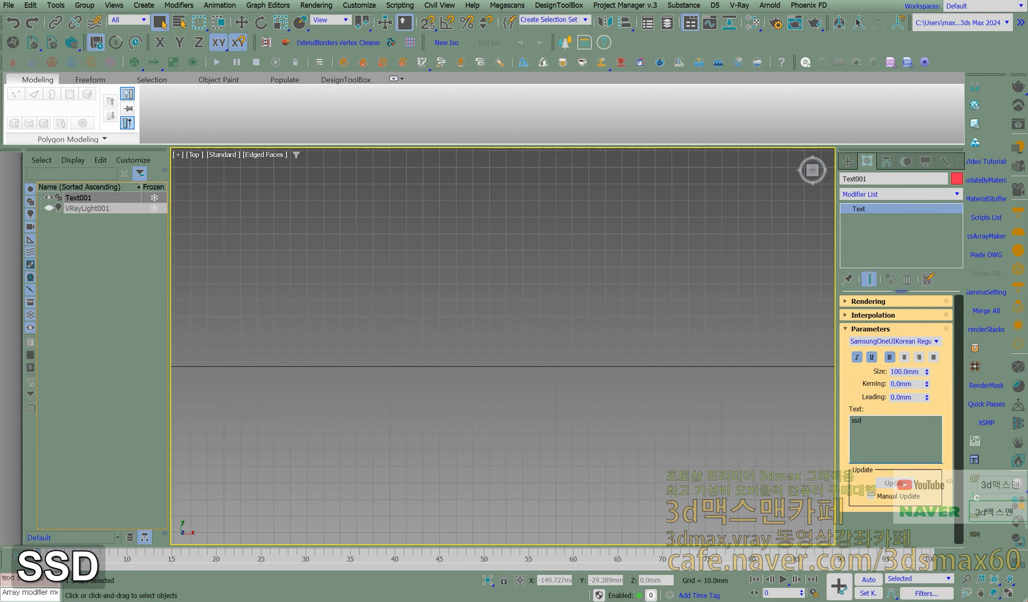
double_click(885, 342)
key("Up")
key("Up")
key("Up")
key("Up")
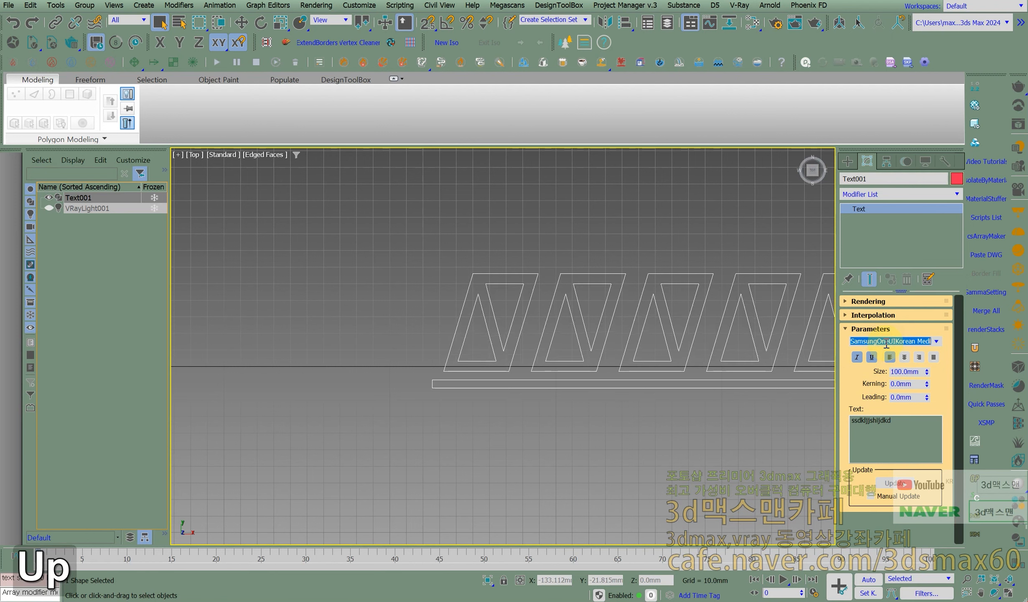
key("Up")
key("Up")
key("Up")
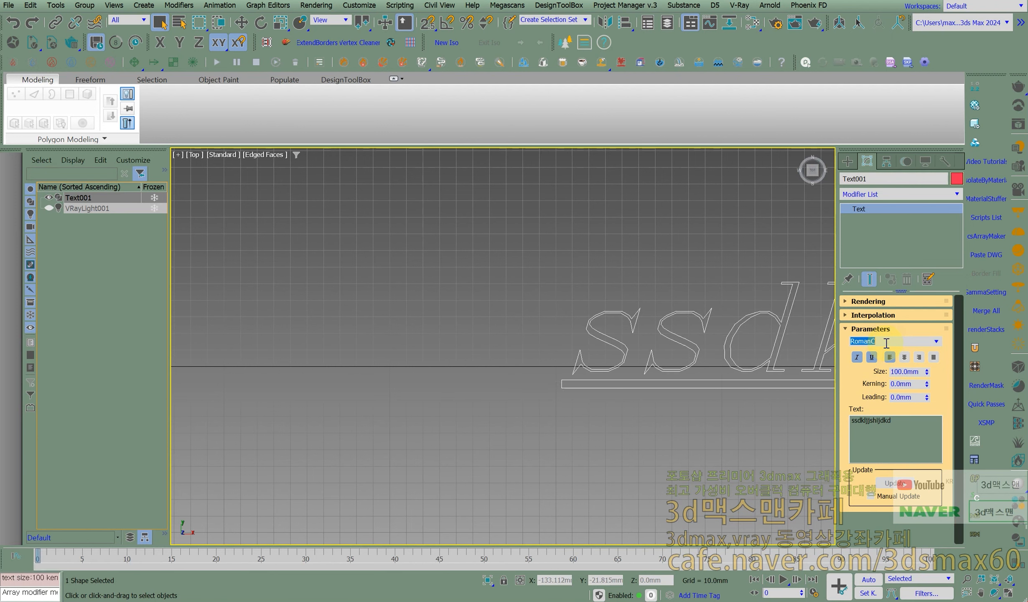
- Examine the RomanC letter outlines up close, checking the strokes and joints of s, d and k
middle_click_drag(751, 305, 528, 339)
scroll(578, 333, "up", 3)
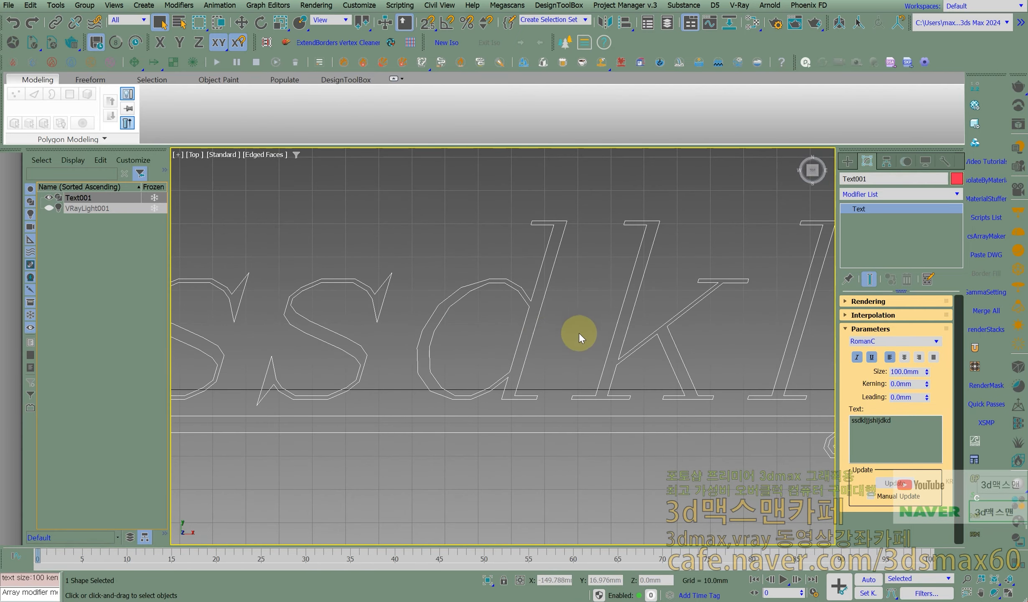
scroll(492, 377, "up", 2)
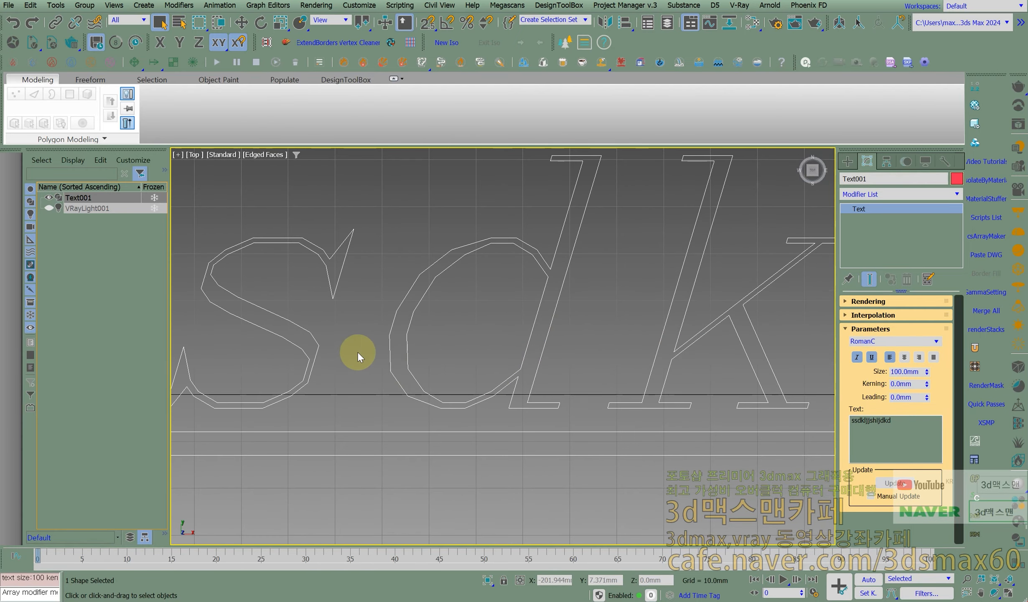
middle_click_drag(509, 291, 259, 351)
scroll(498, 330, "up", 2)
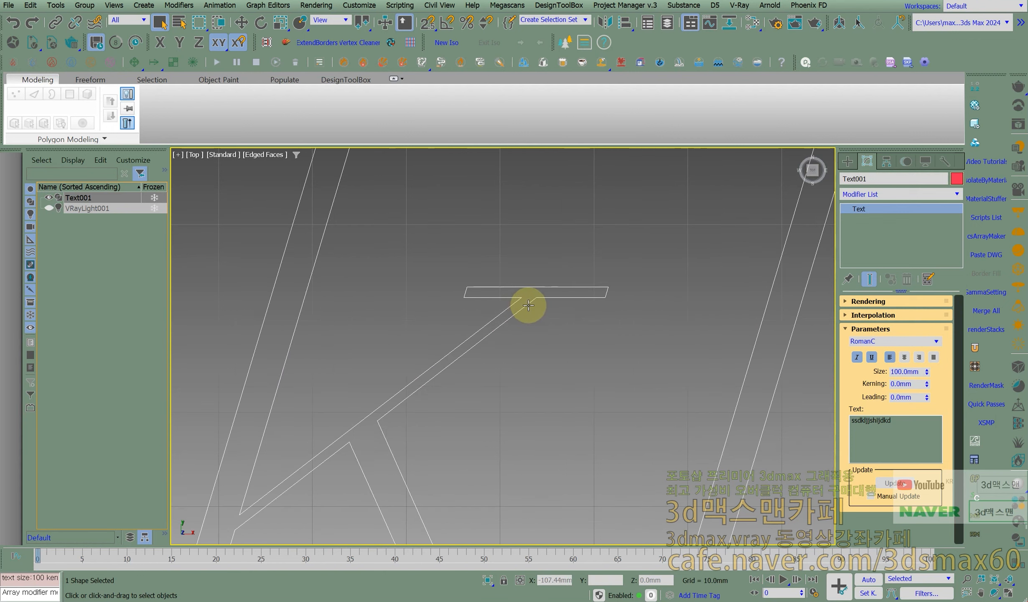
scroll(477, 316, "down", 4)
middle_click_drag(393, 327, 598, 359)
scroll(533, 360, "up", 4)
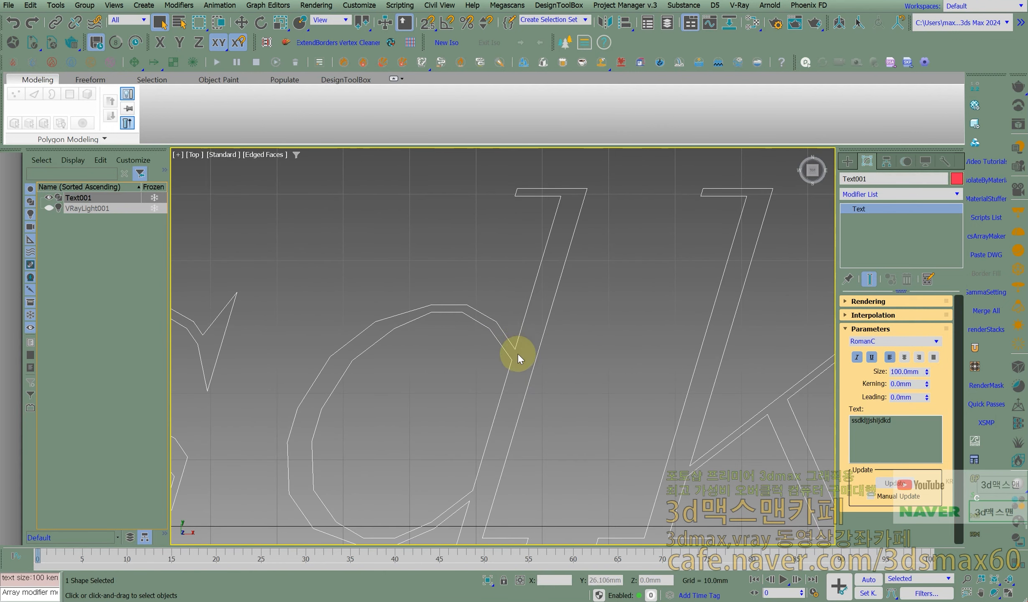
middle_click_drag(574, 363, 754, 370)
middle_click_drag(410, 365, 546, 389)
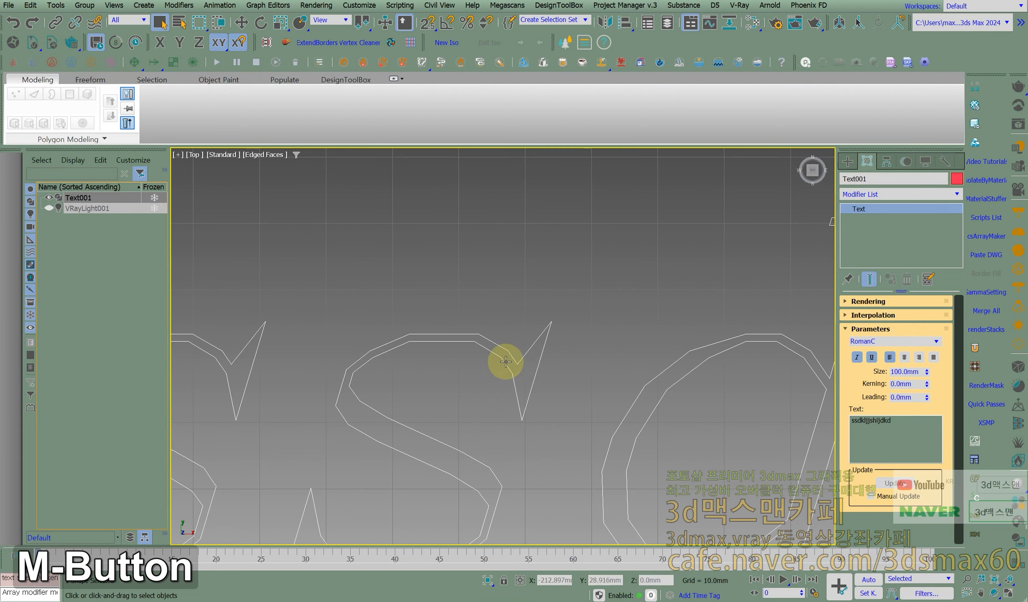
- Switch to a Perspective view and add an Extrude modifier with an amount of 28 mm to the text
scroll(506, 365, "down", 5)
key("ctrl+e")
middle_click_drag(530, 377, 542, 395)
key("p")
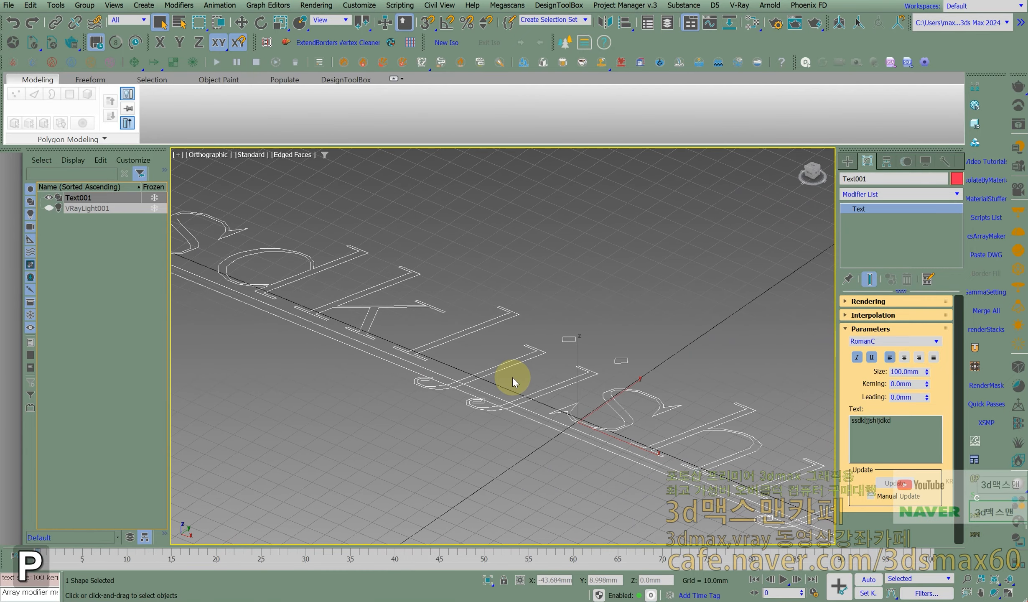
scroll(585, 378, "down", 2)
middle_click_drag(604, 376, 577, 371)
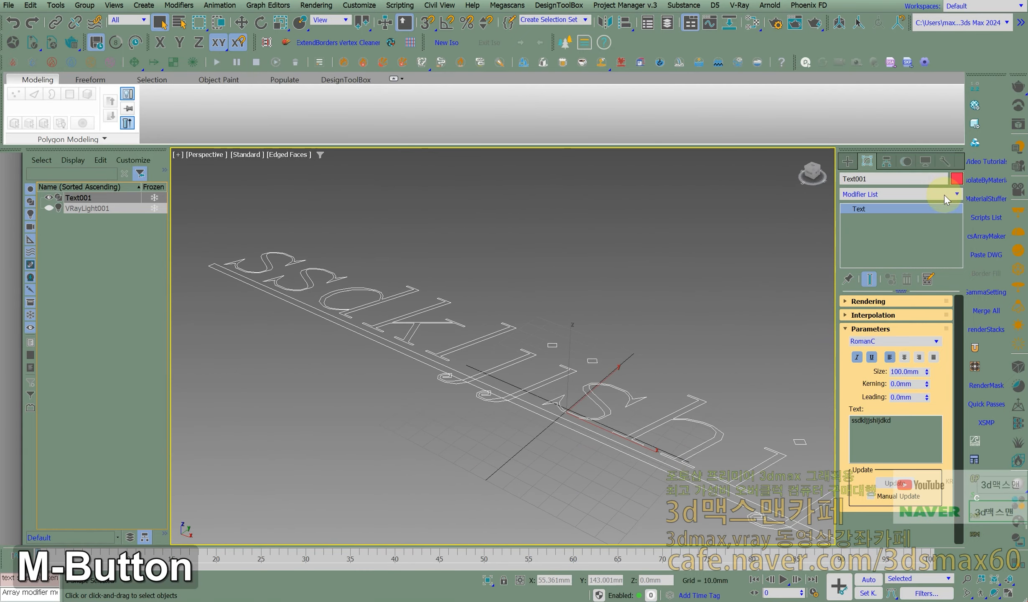
left_click(958, 193)
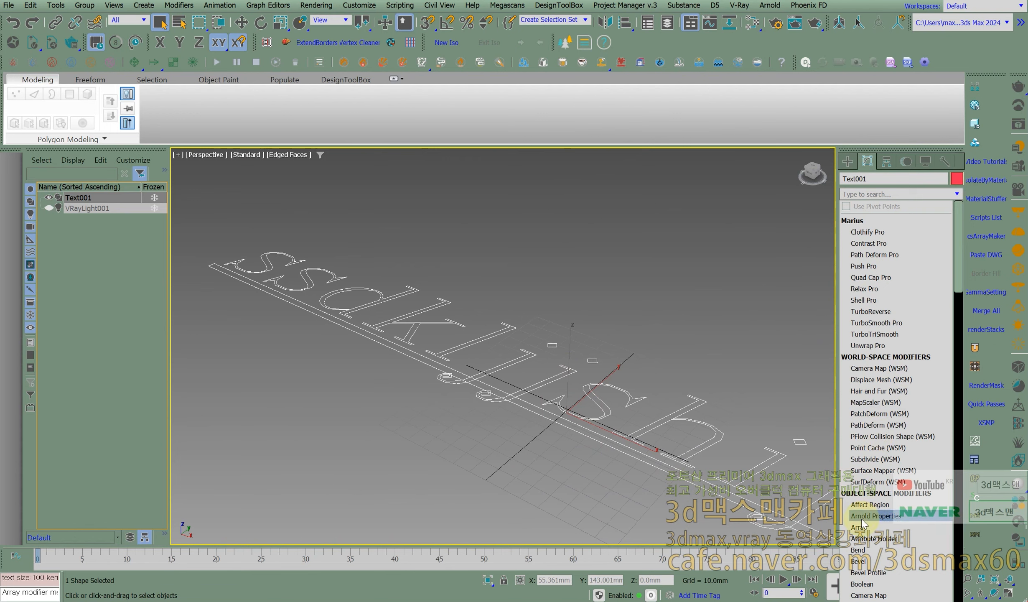
type("e")
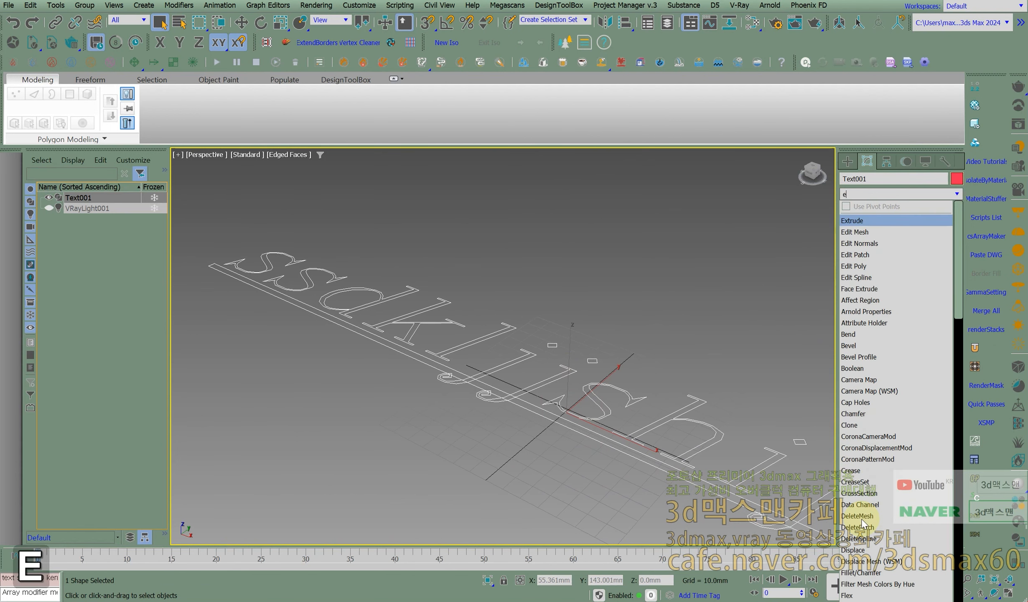
left_click(860, 216)
middle_click_drag(697, 380, 578, 341)
left_click_drag(929, 316, 928, 292)
- Apply the Carpaint_Flakes_Dahlia_Yellow material from the V-Ray Material Library to the extruded text and close the library browser
middle_click_drag(678, 311, 680, 339, "alt")
scroll(663, 359, "up", 2)
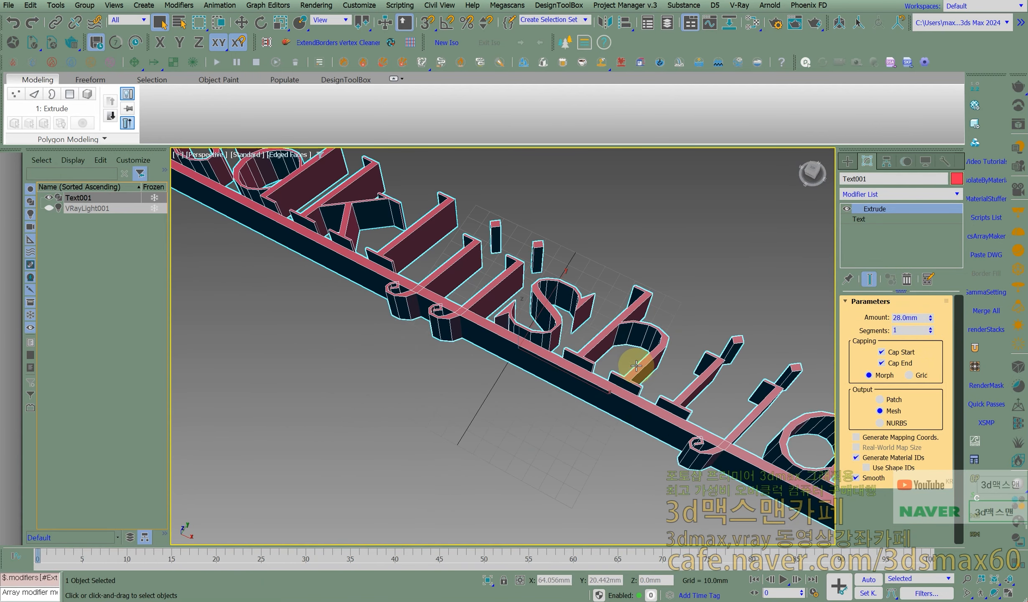
scroll(659, 343, "up", 3)
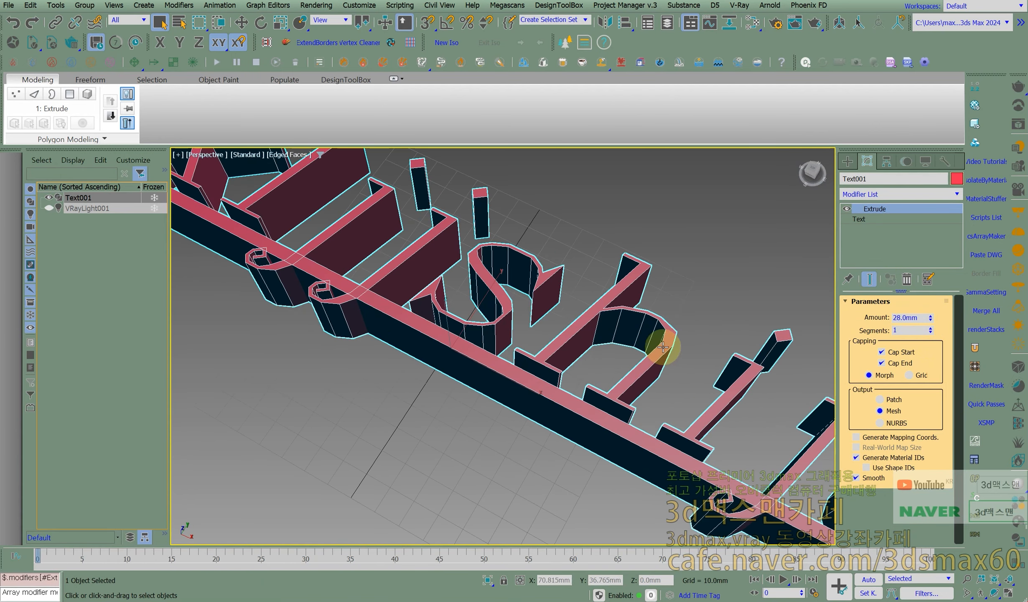
scroll(701, 368, "up", 3)
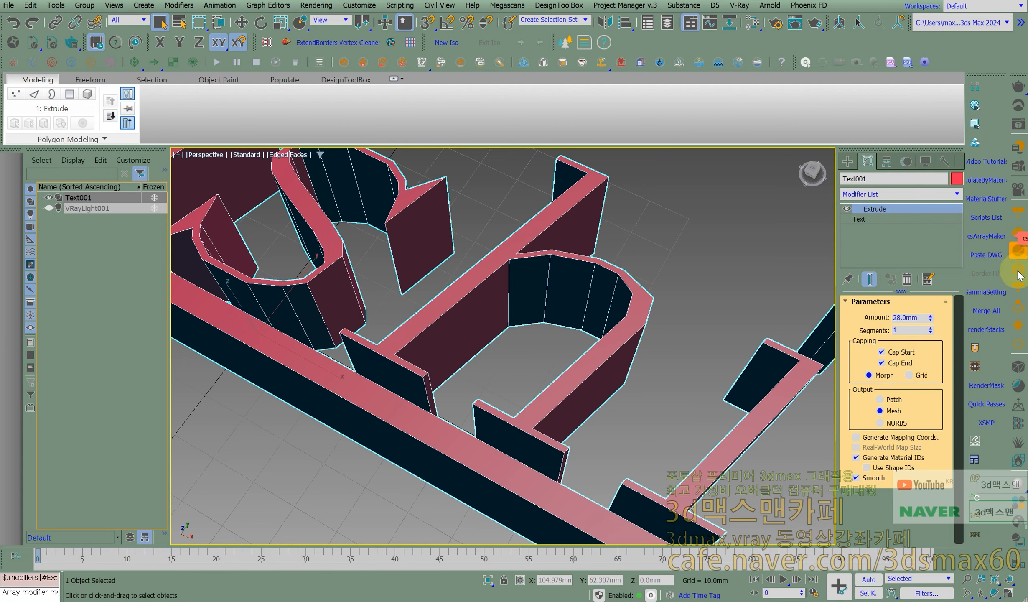
left_click(1020, 504)
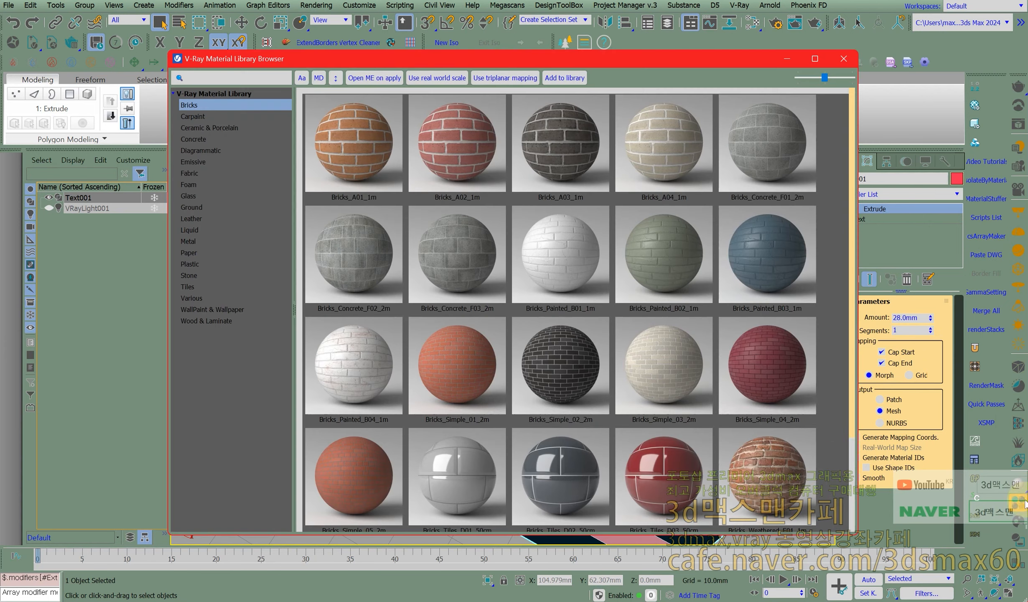
left_click(209, 117)
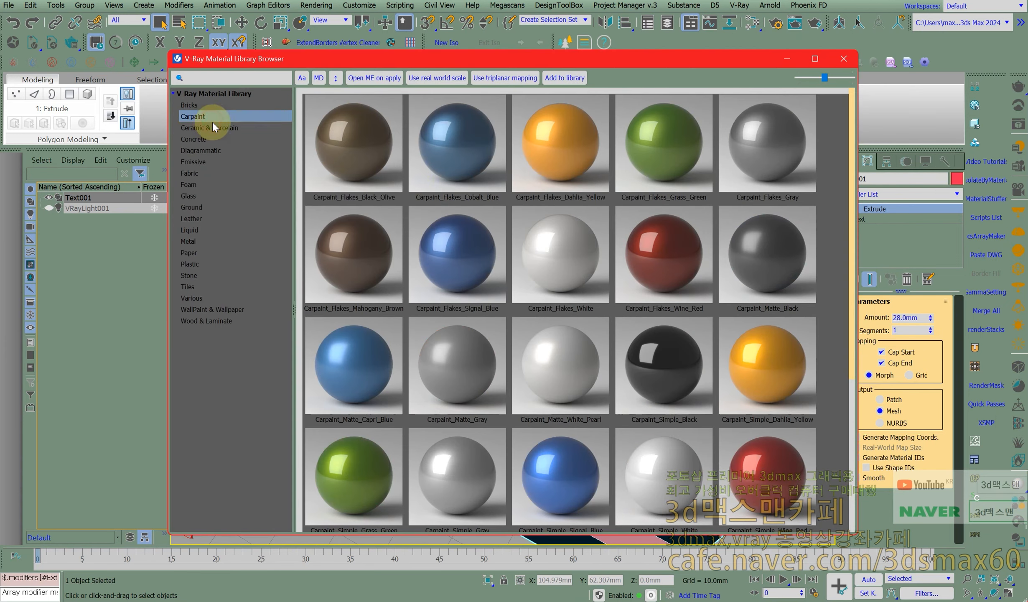
left_click_drag(660, 76, 994, 120)
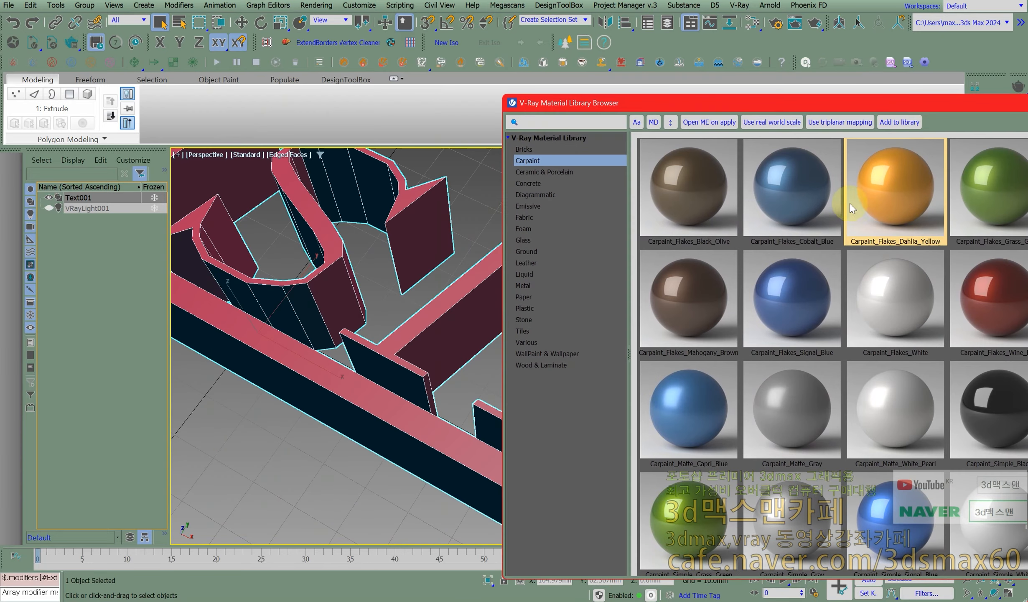
left_click_drag(886, 178, 429, 420)
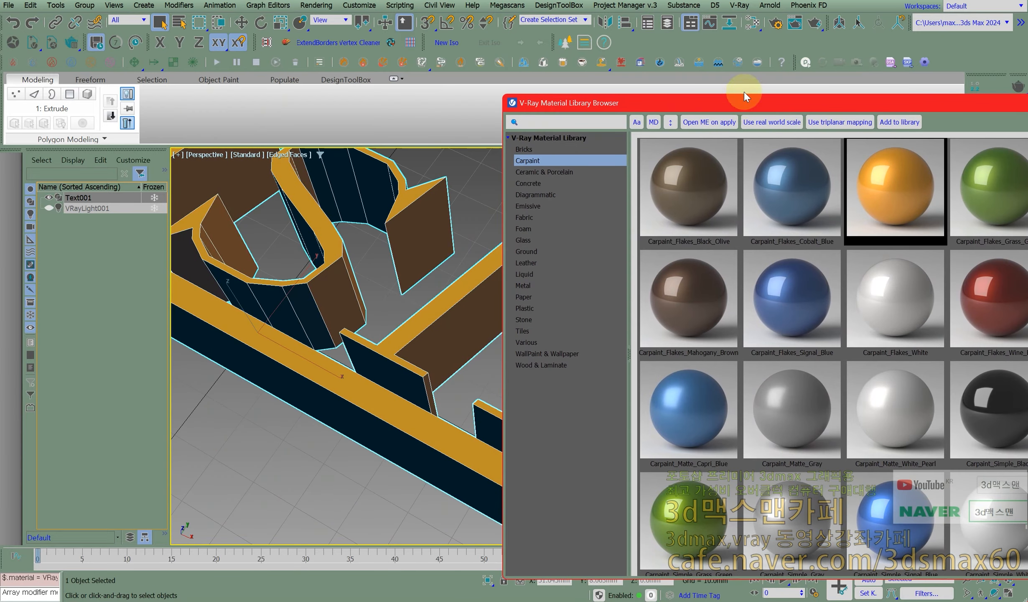
left_click_drag(741, 103, 663, 116)
key("Escape")
- Start an interactive V-Ray render of the extruded text and move the frame buffer aside to uncover the viewport
scroll(372, 276, "down", 5)
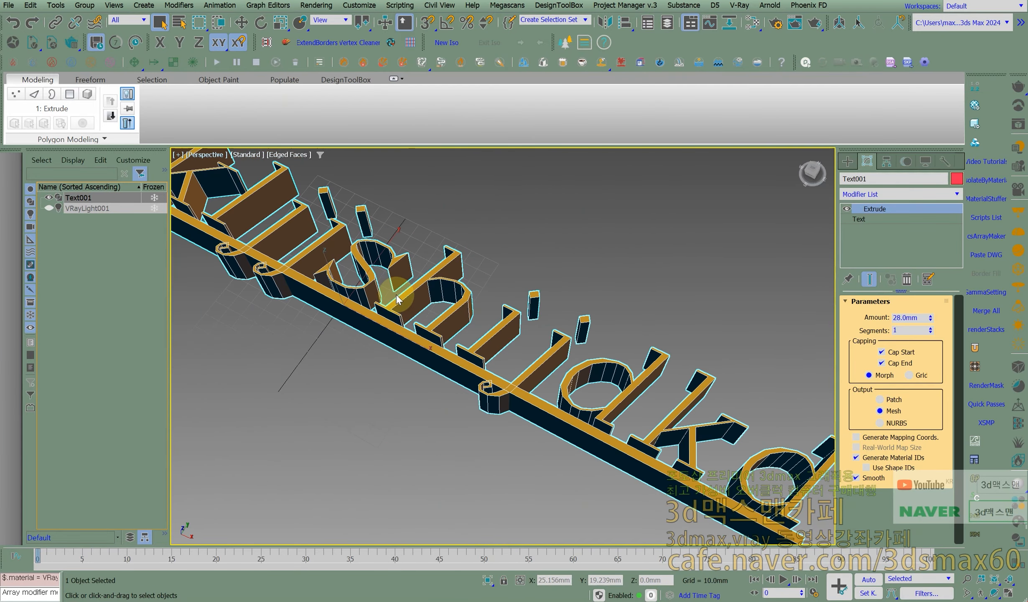
middle_click_drag(419, 296, 431, 316, "alt")
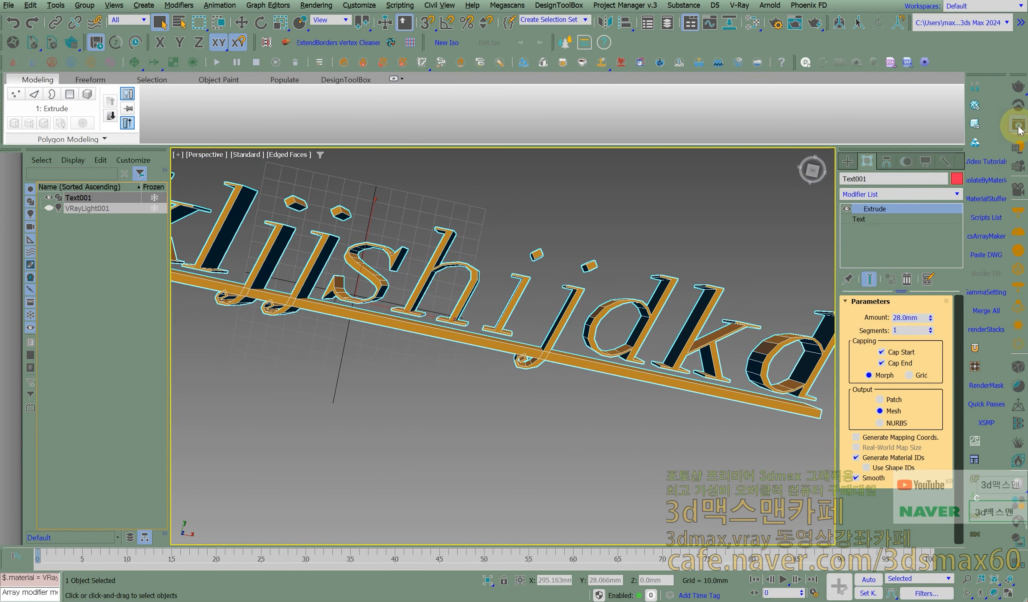
left_click(1017, 144)
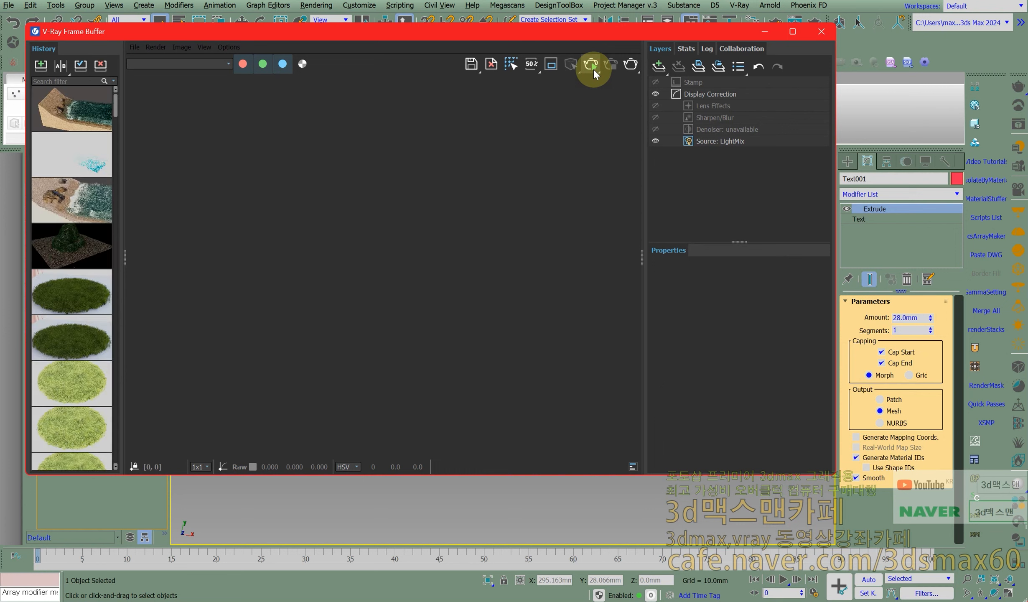
left_click_drag(497, 33, 421, 12)
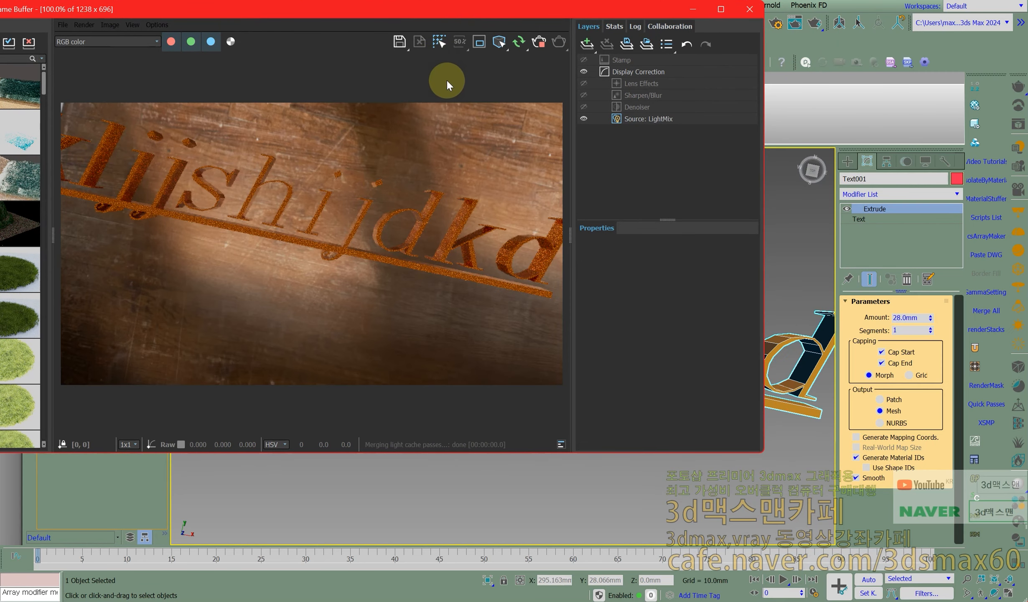
left_click_drag(377, 12, 200, 0)
- Orbit the Perspective view to inspect the extruded letters from another angle in the live render
middle_click_drag(674, 341, 769, 385)
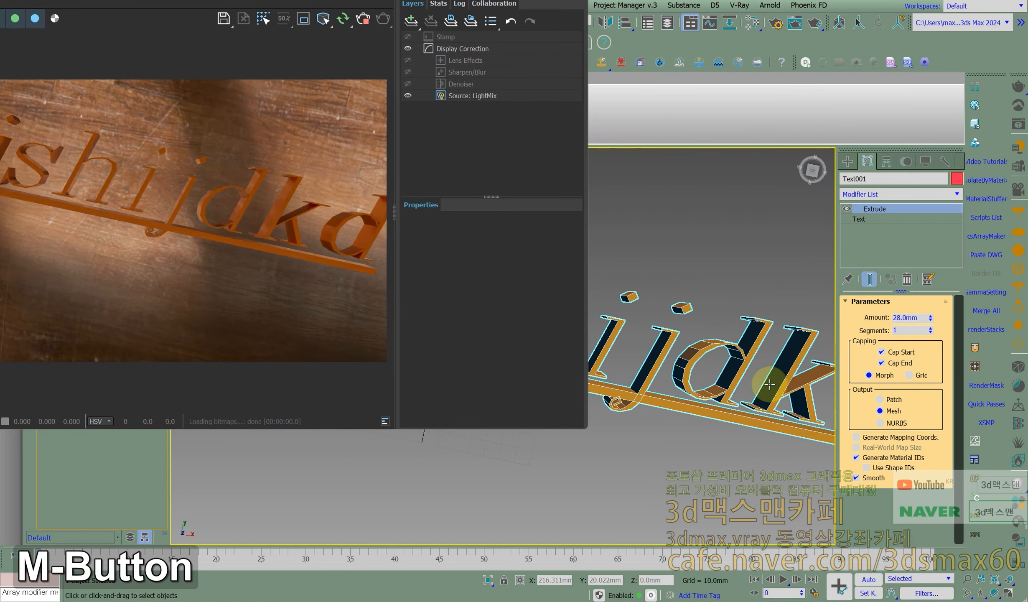
left_click(994, 593)
left_click_drag(619, 360, 520, 326)
left_click(181, 220)
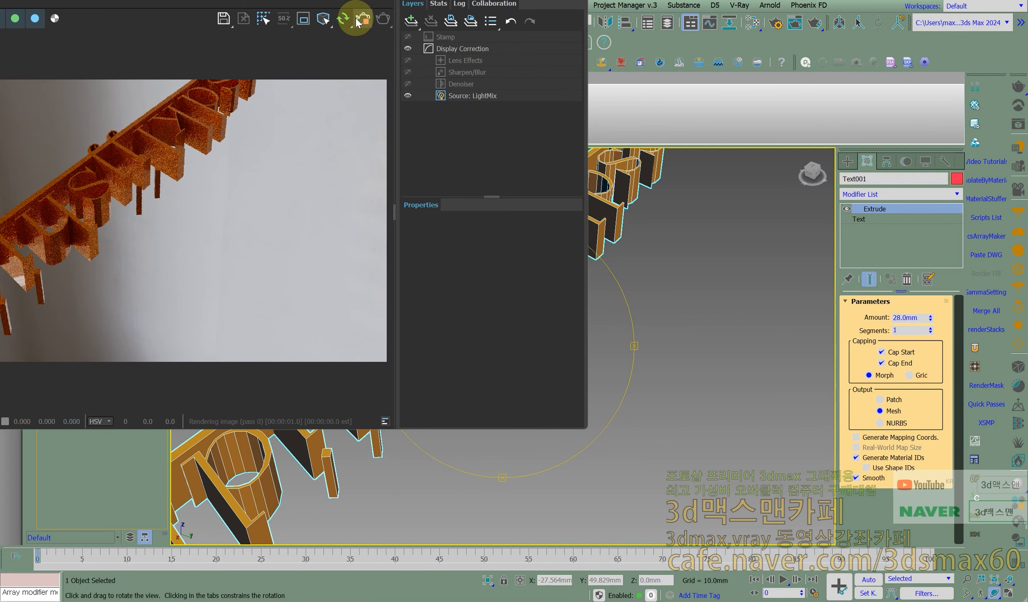
- Set the Display Correction exposure of the render to 1.289 and close the V-Ray Frame Buffer
left_click(437, 49)
left_click(489, 256)
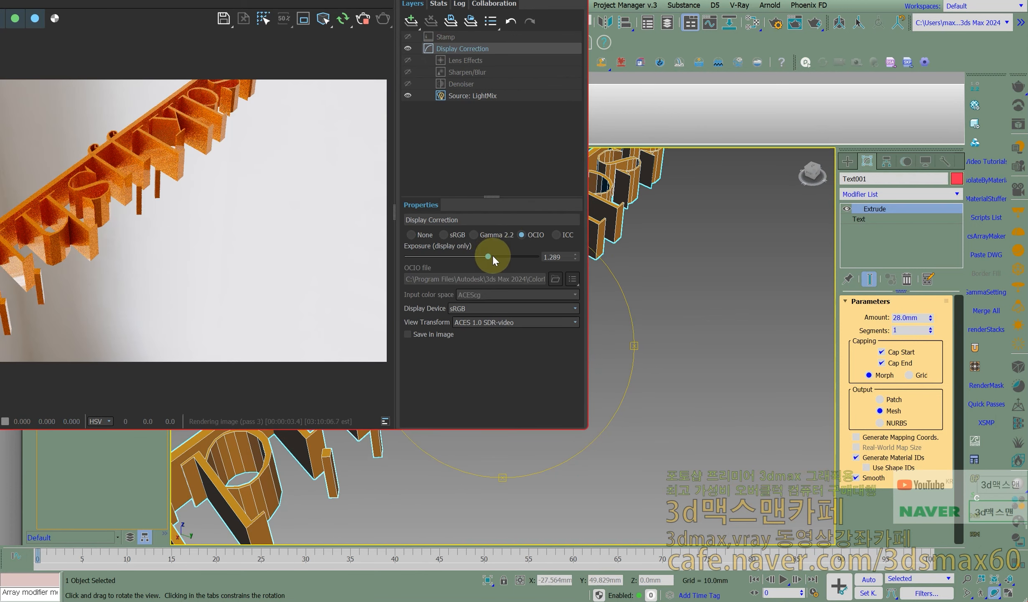
left_click_drag(231, 0, 0, 0)
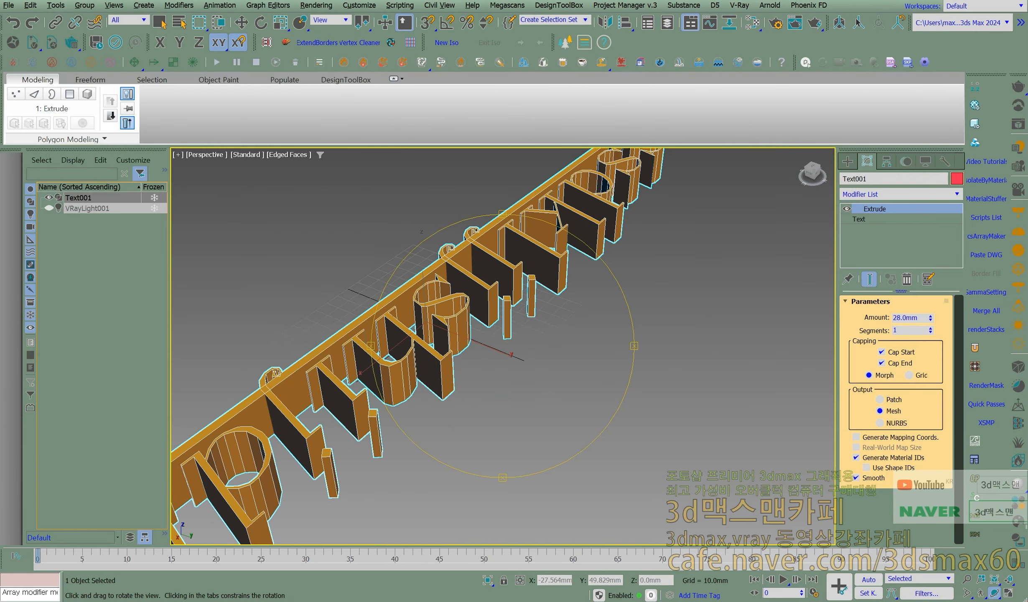
- Remove the Extrude modifier from the text, leaving only the spline Text shape in its stack
middle_click_drag(445, 349, 527, 365)
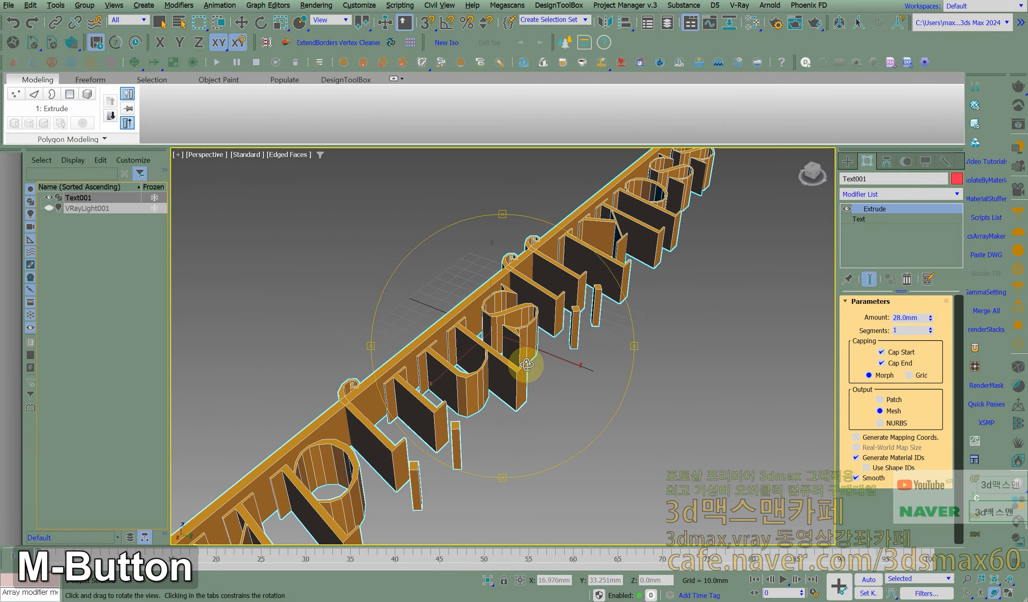
scroll(541, 364, "down", 3)
right_click(530, 373)
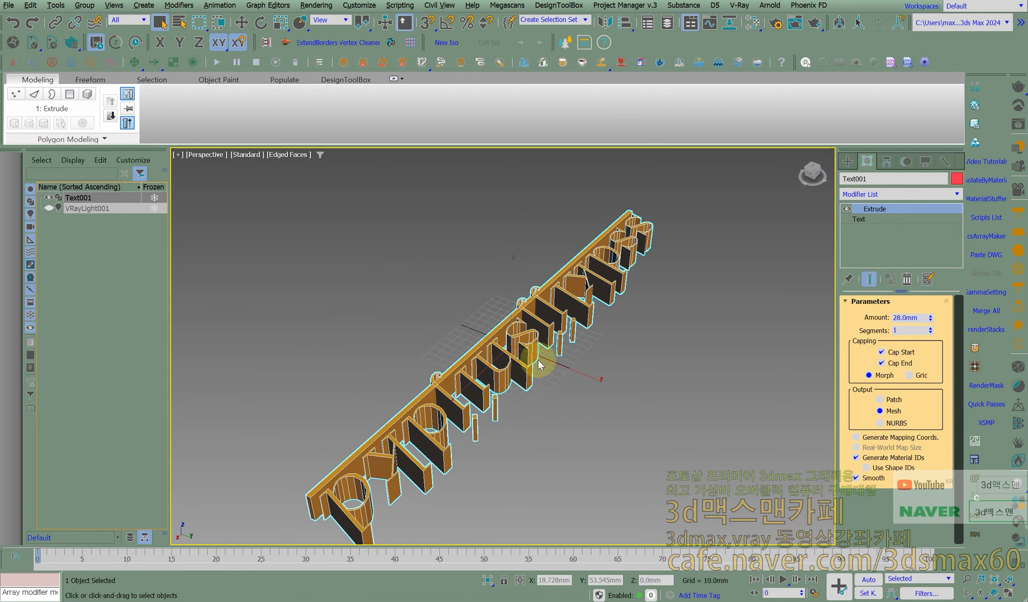
left_click(904, 283)
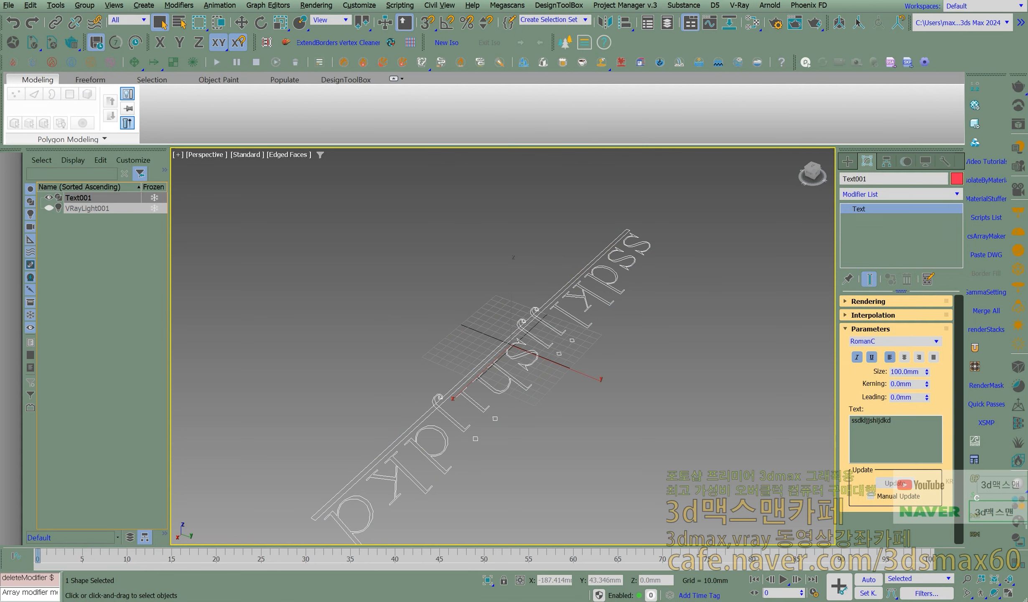
- Switch to the WordPad document and write the notes "텍스트" and "베벨" on separate lines
left_click_drag(587, 113, 614, 56)
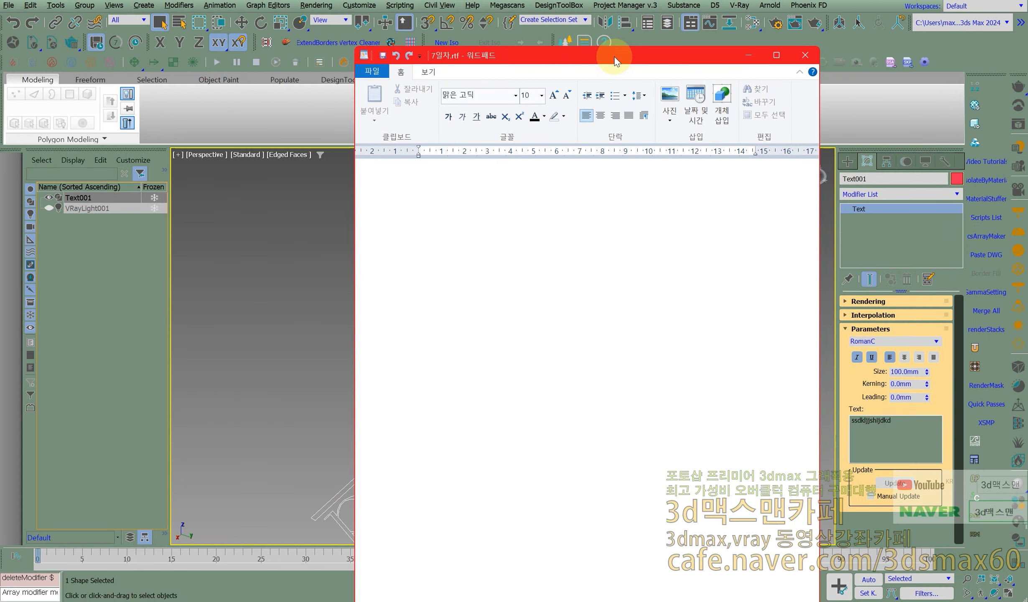
type("ㅅㄷㅋ")
type("ㅅ")
key("BackSpace")
key("BackSpace")
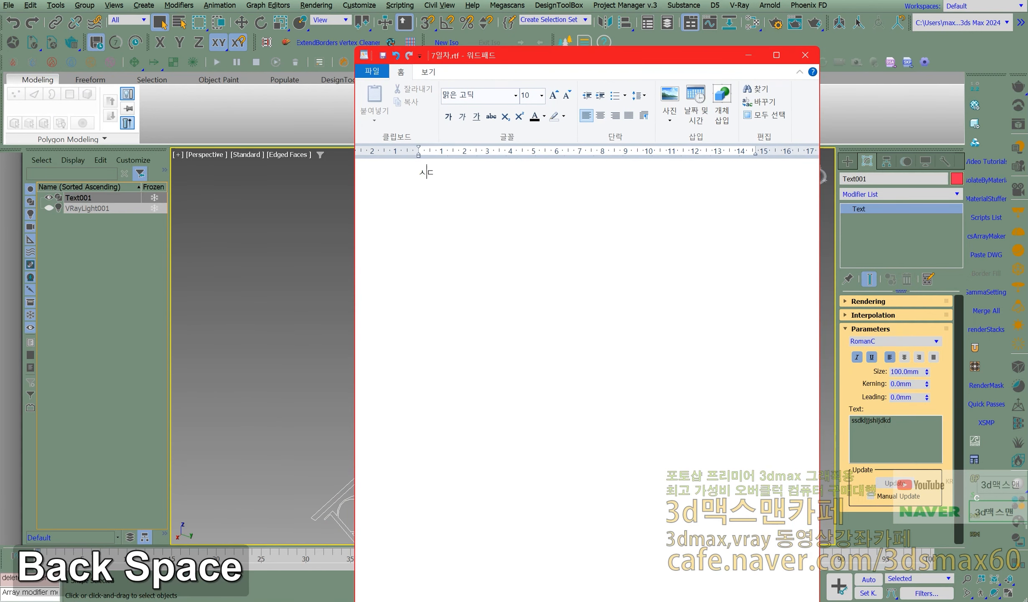
key("alt+x")
key("BackSpace")
type("텍스트")
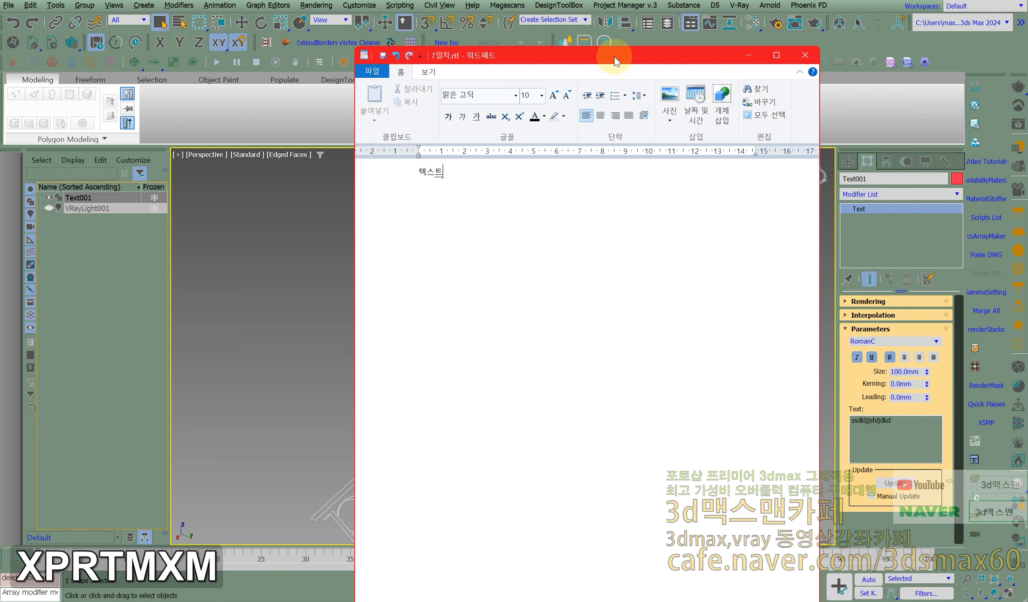
key("Return")
type("베벨")
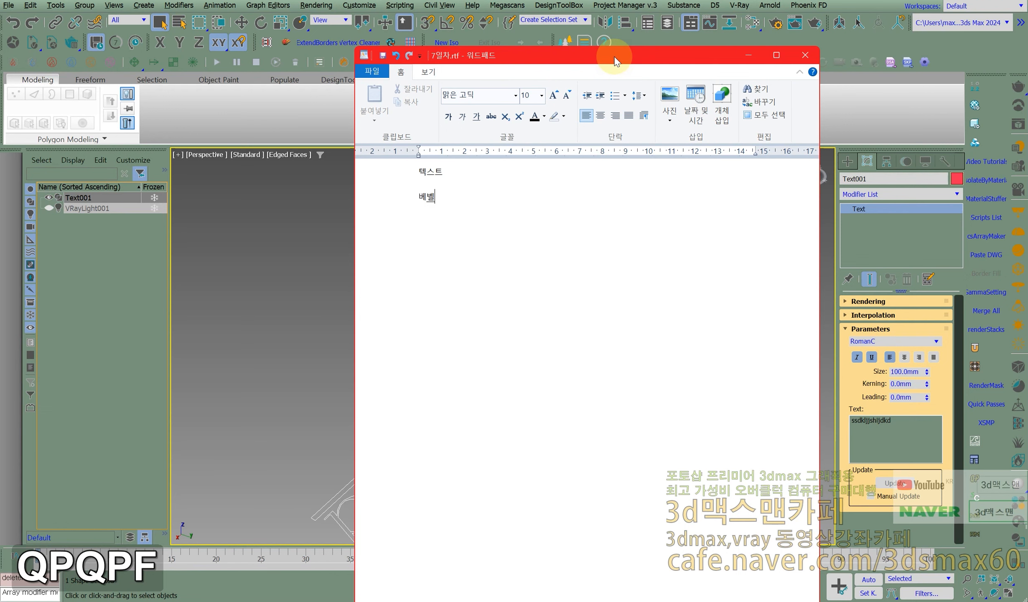
- Add the line "곡률에 반사재질" to the notes and move the WordPad window off the 3ds Max screen
key("Return")
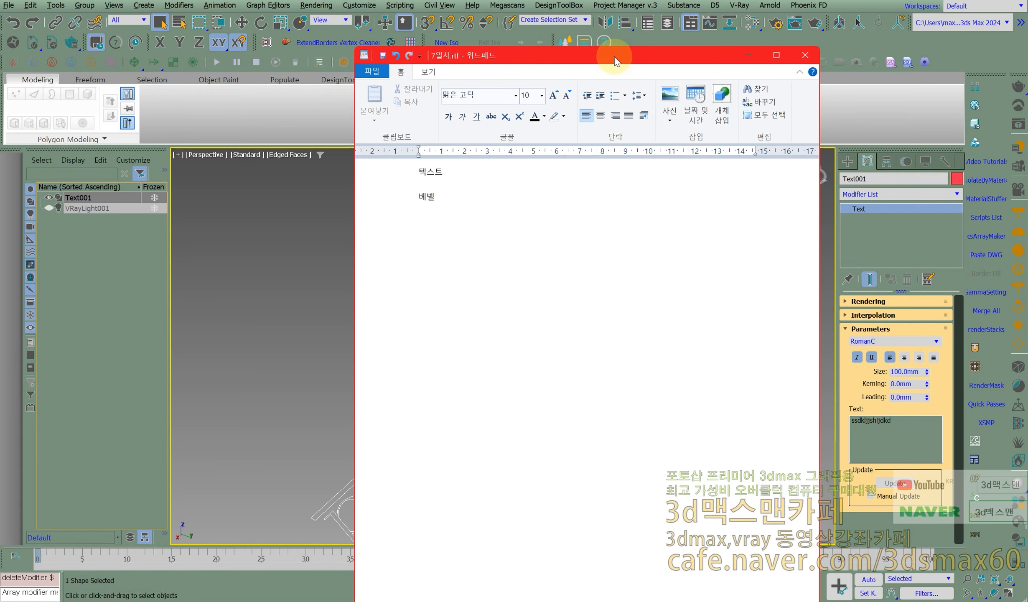
type("고륳ㄹ")
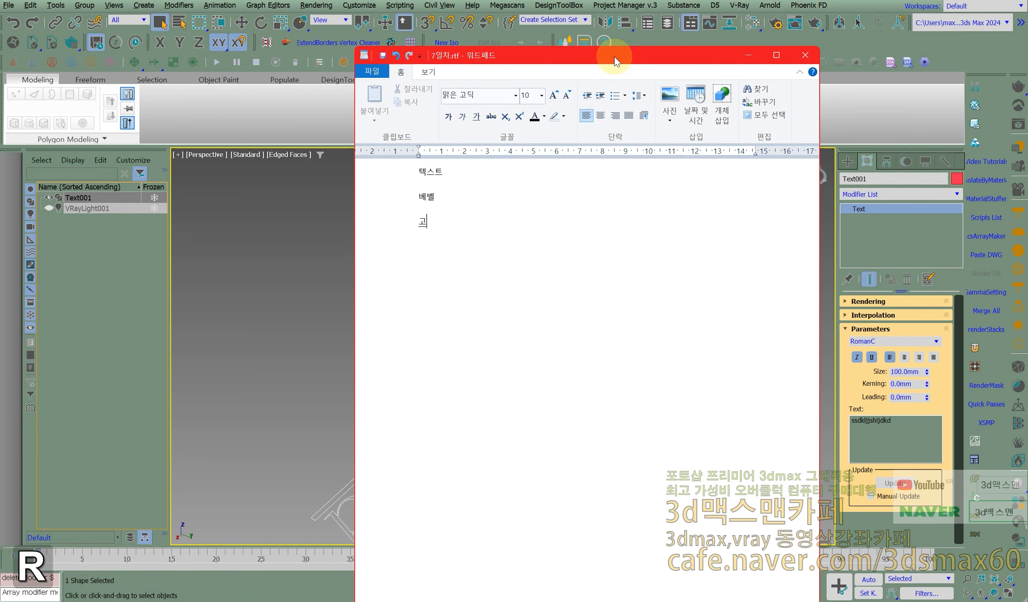
key("BackSpace")
key("BackSpace")
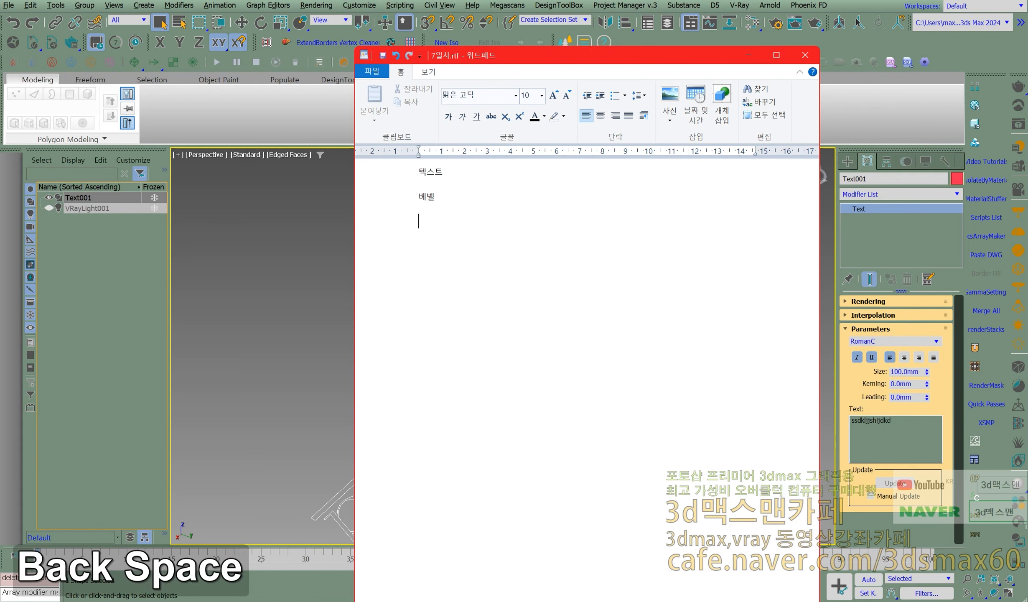
type("곡률")
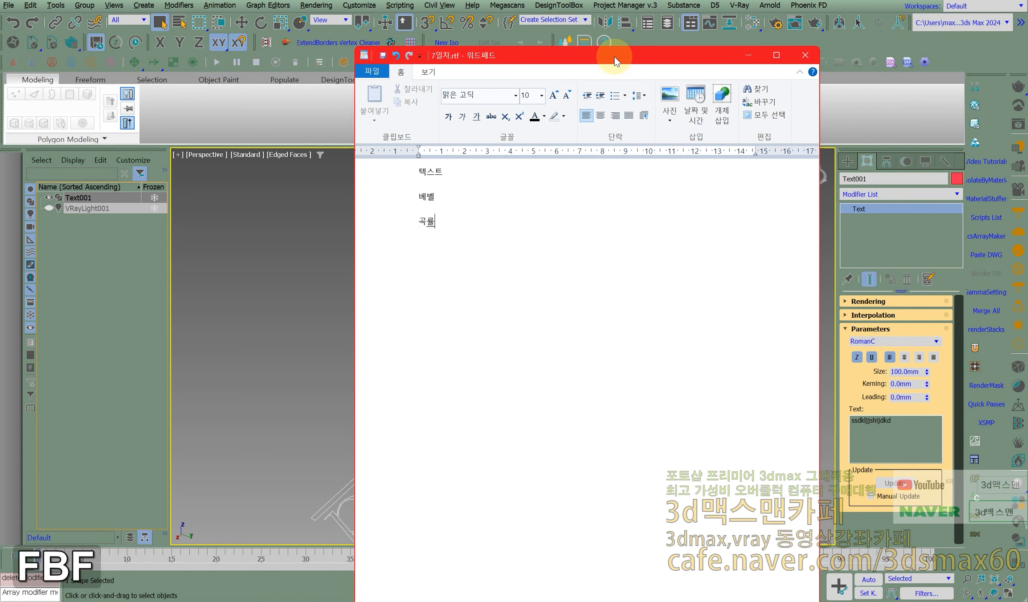
type("에 반사재질")
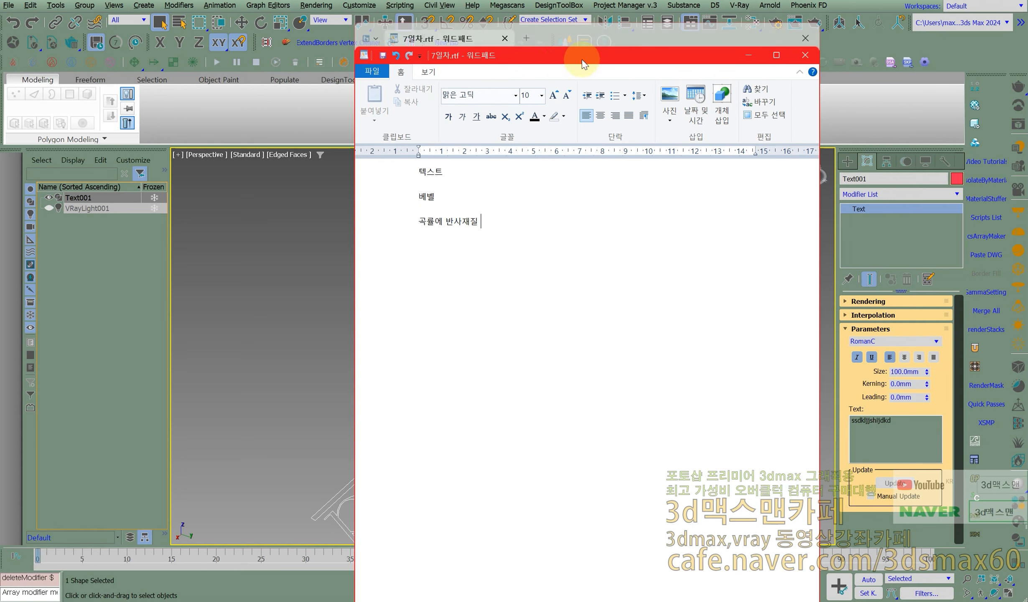
left_click_drag(580, 58, 581, 0)
- Apply a Bevel modifier to the spline text and bring its Bevel Values settings into view
middle_click_drag(488, 315, 543, 276)
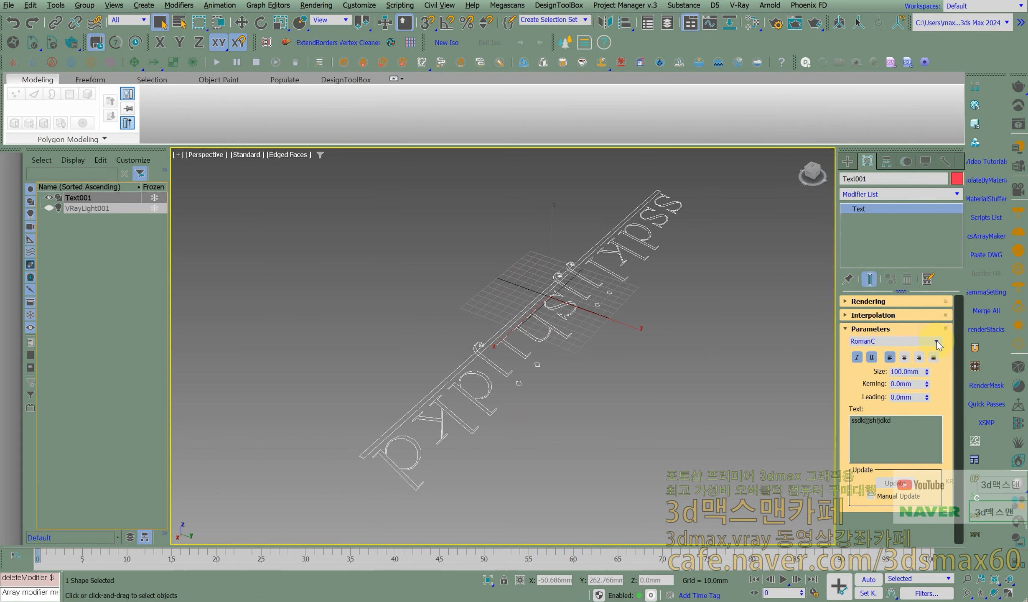
scroll(551, 340, "up", 3)
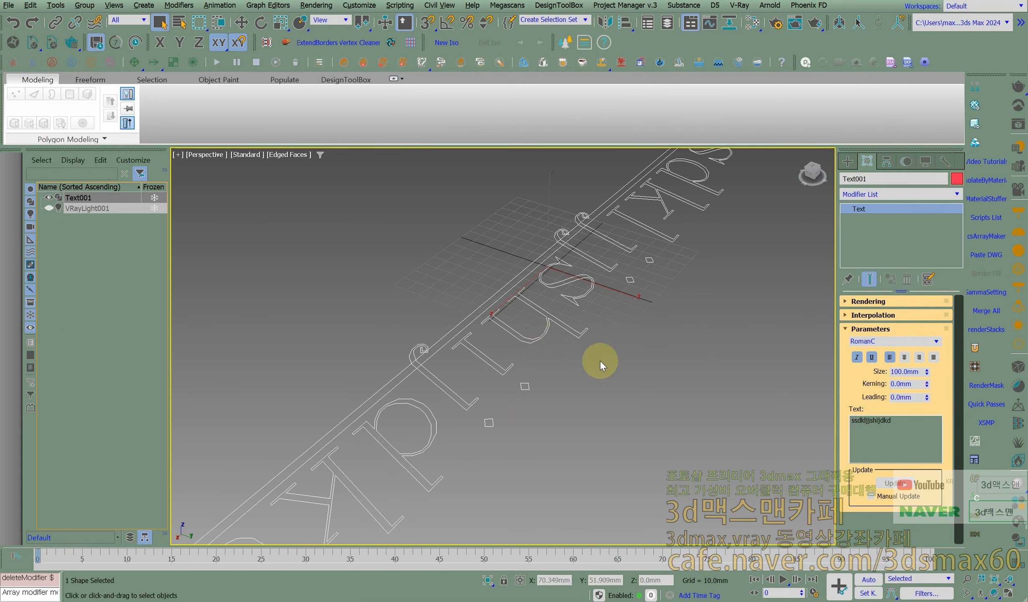
left_click(932, 194)
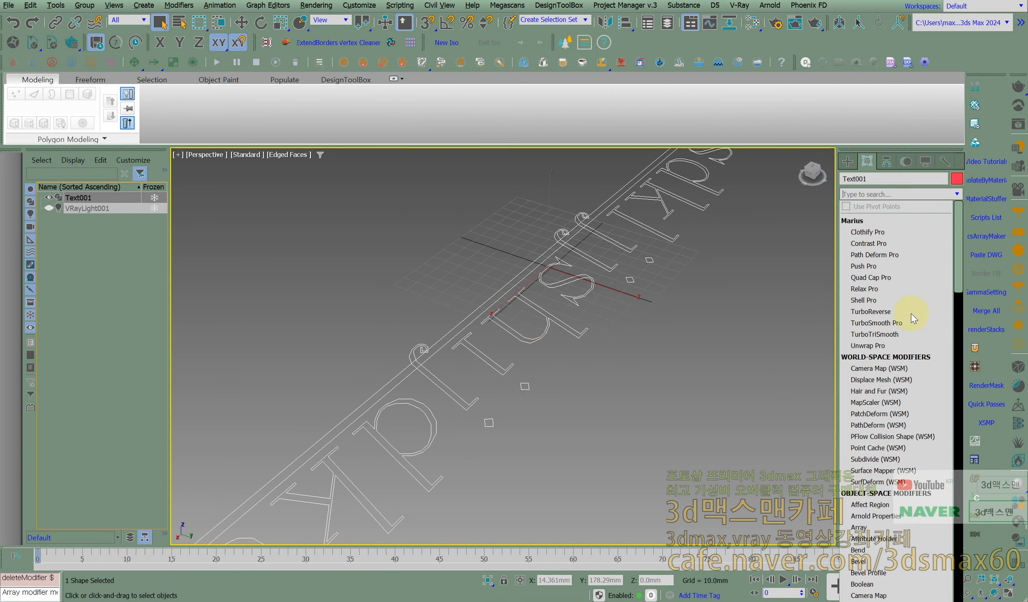
type("b")
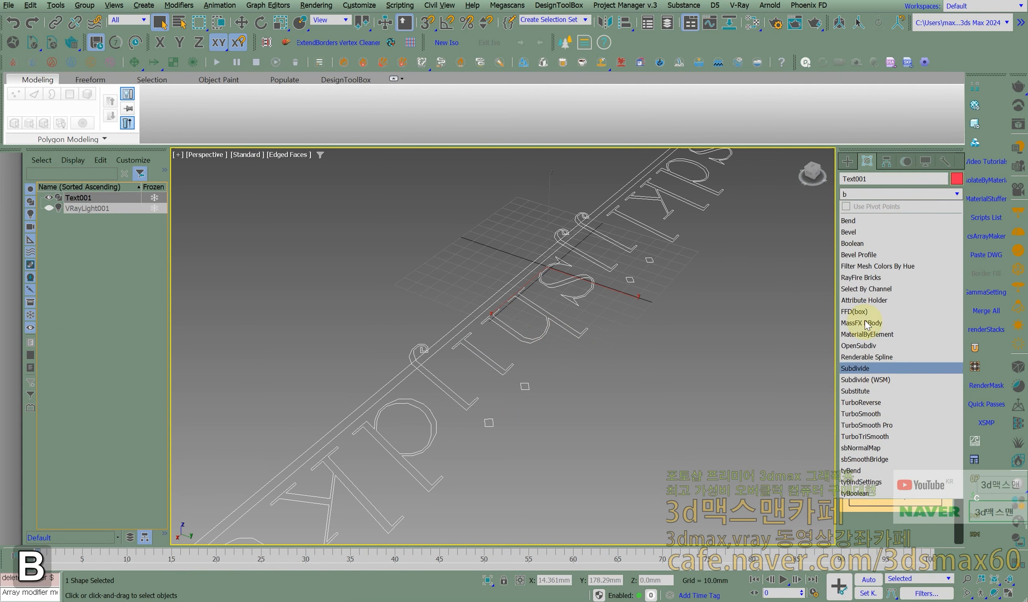
left_click(849, 232)
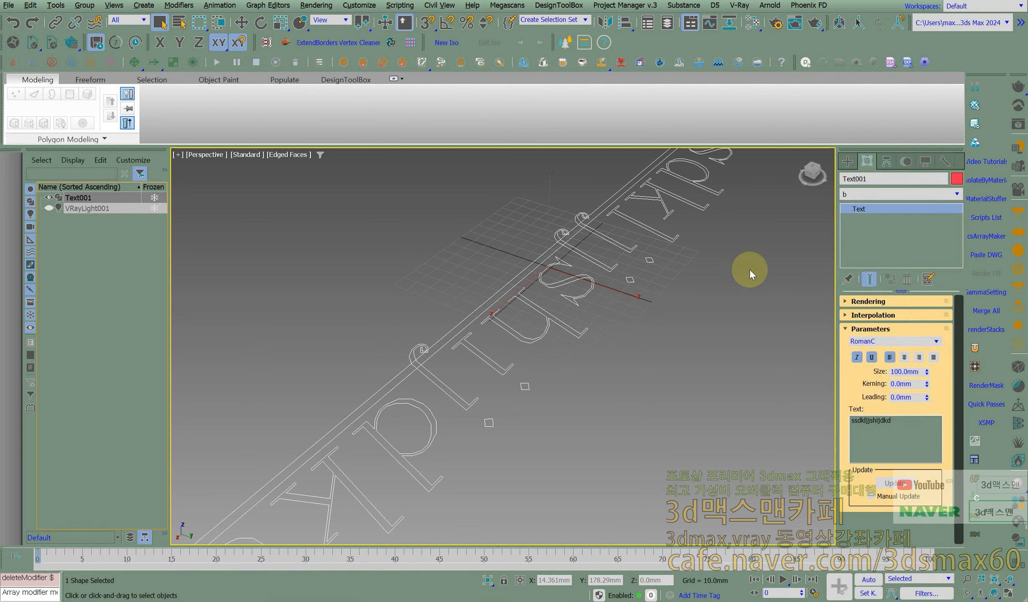
scroll(626, 294, "down", 3)
middle_click_drag(622, 304, 610, 289, "alt")
scroll(542, 292, "up", 3)
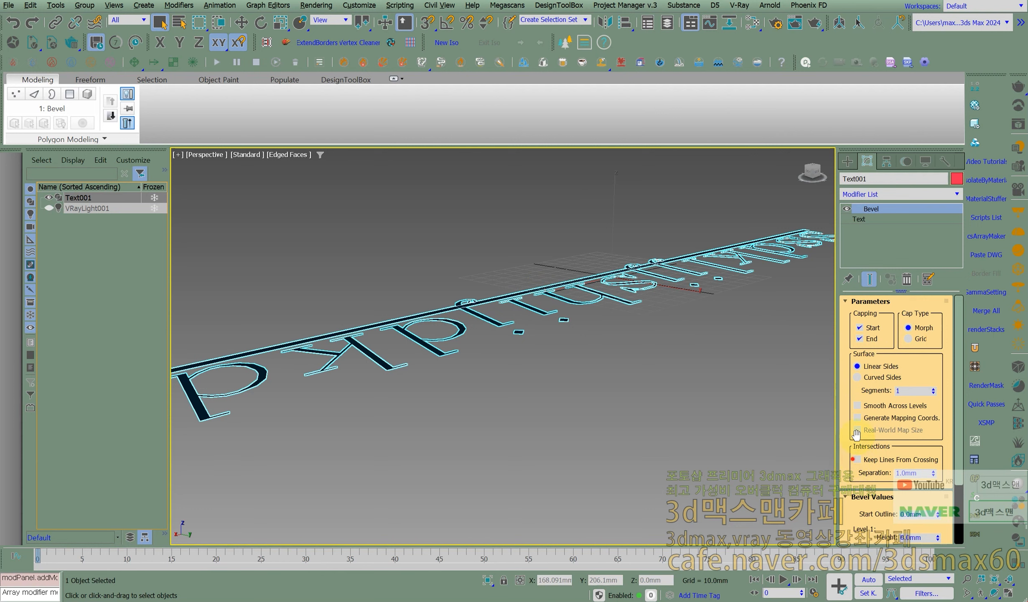
left_click_drag(852, 457, 855, 333)
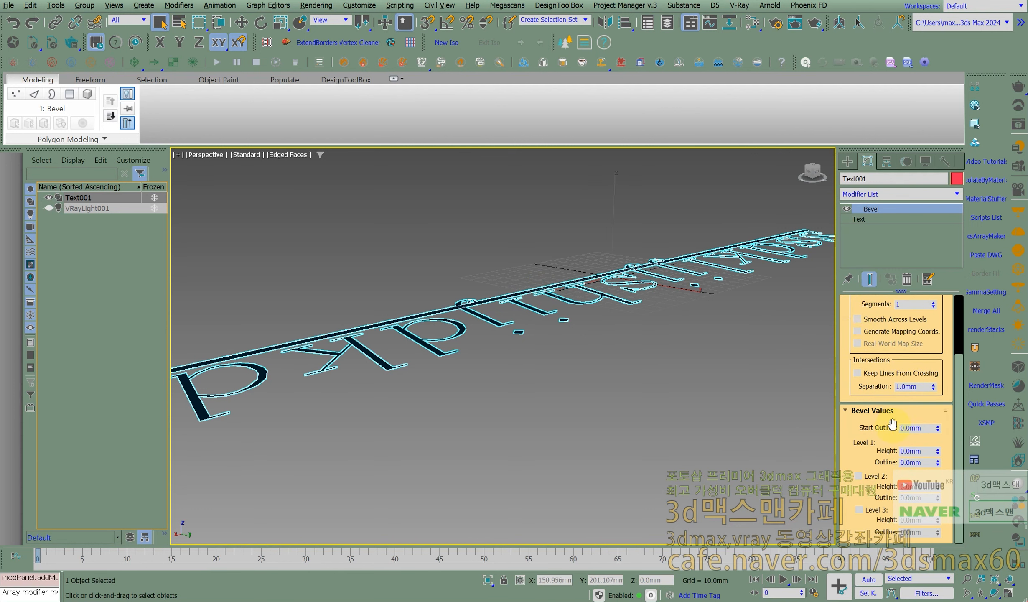
double_click(933, 428)
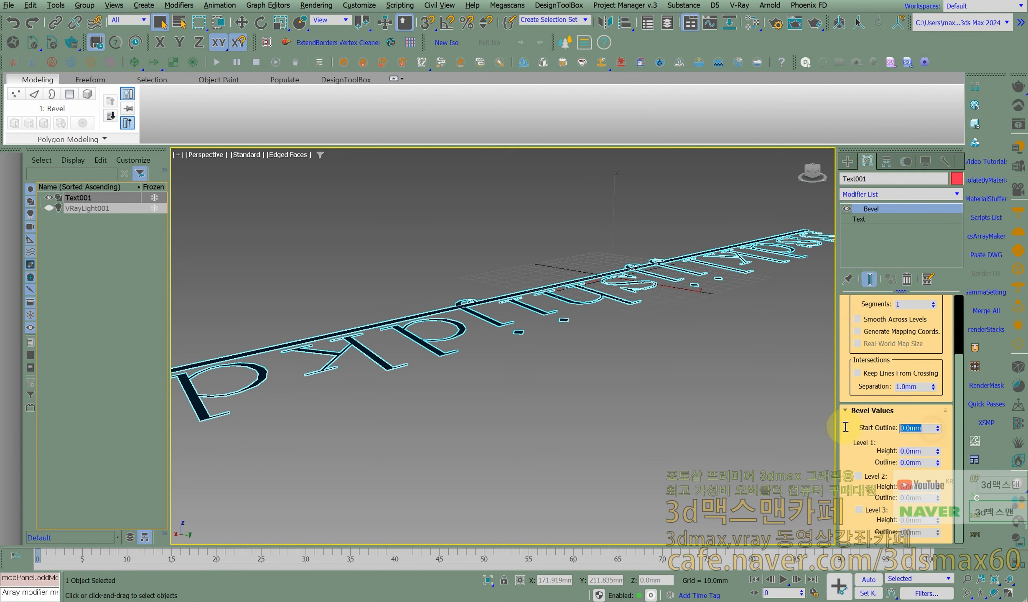
middle_click_drag(766, 413, 644, 386)
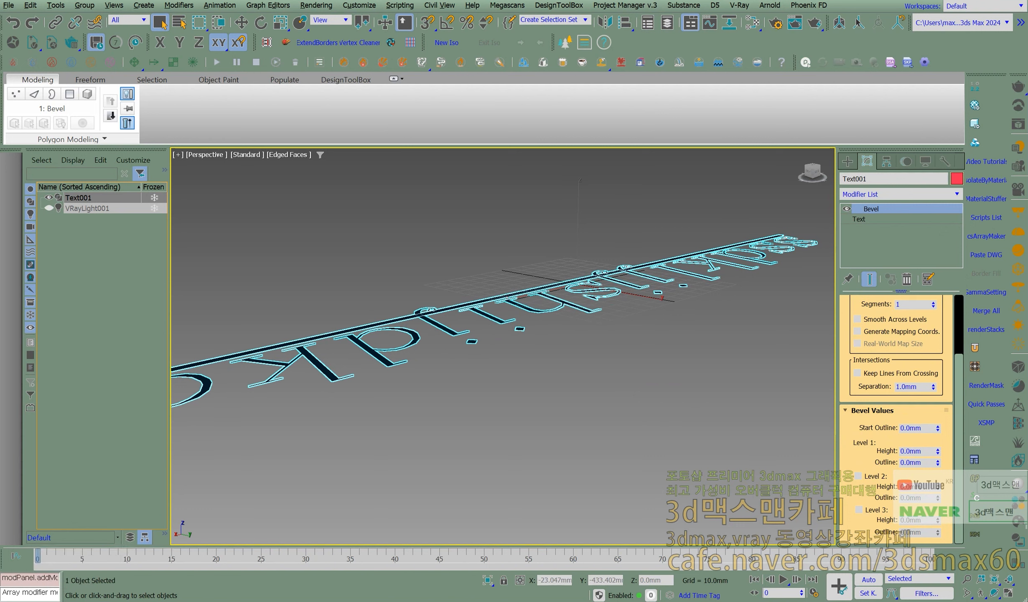
key("ctrl+alt+h")
mouse_move(458, 247)
left_mouse_down()
mouse_move(459, 309)
mouse_move(520, 329)
mouse_move(612, 286)
mouse_move(615, 241)
mouse_move(471, 250)
left_mouse_up()
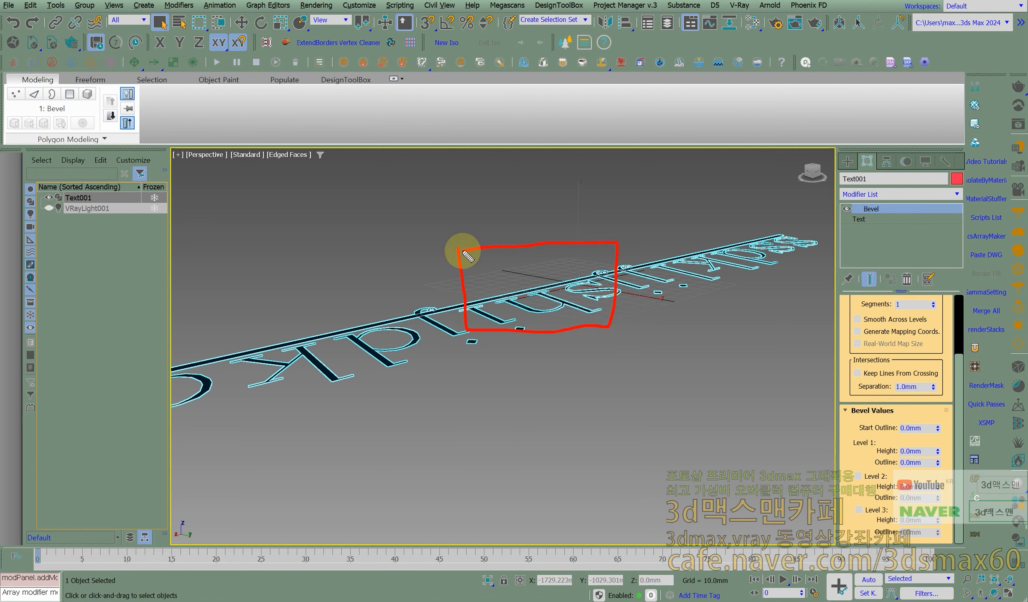
mouse_move(607, 327)
left_mouse_down()
mouse_move(627, 314)
mouse_move(624, 287)
mouse_move(610, 276)
mouse_move(636, 254)
left_mouse_up()
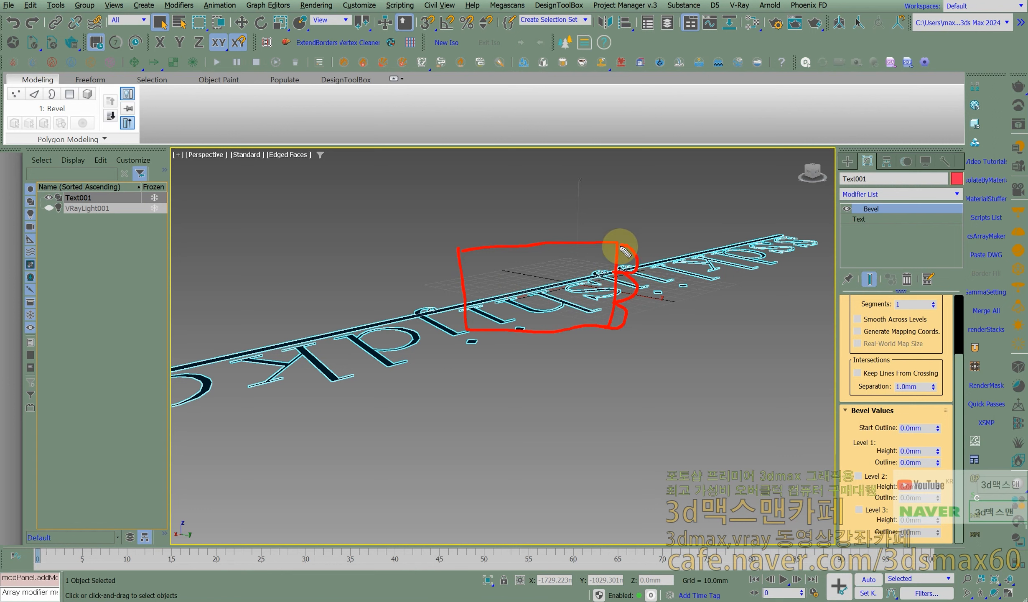
mouse_move(619, 321)
left_mouse_down()
mouse_move(601, 315)
mouse_move(634, 323)
left_mouse_up()
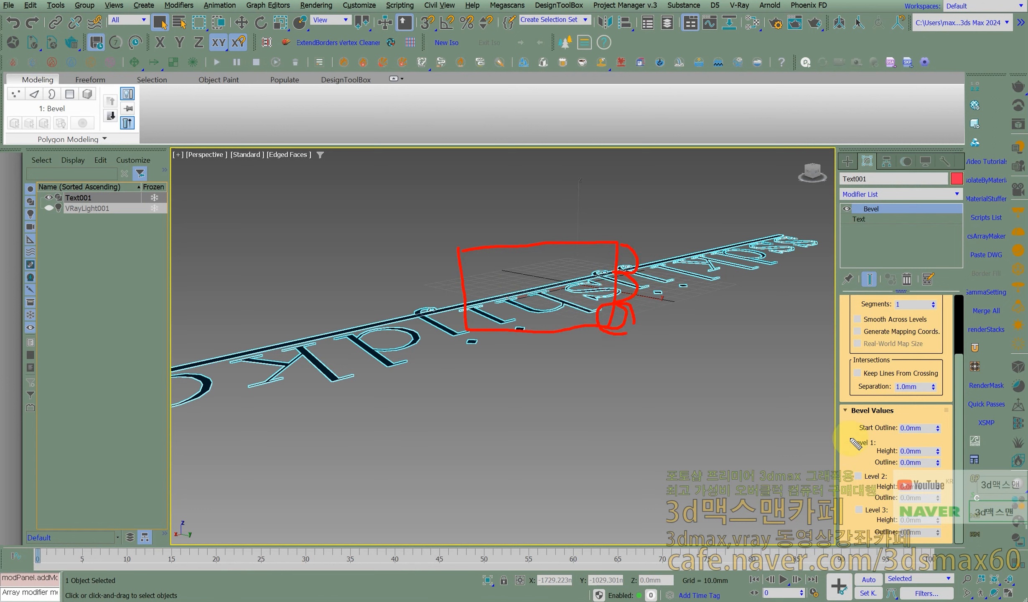
left_click_drag(654, 318, 645, 339)
left_click_drag(646, 279, 664, 298)
left_click_drag(643, 243, 643, 272)
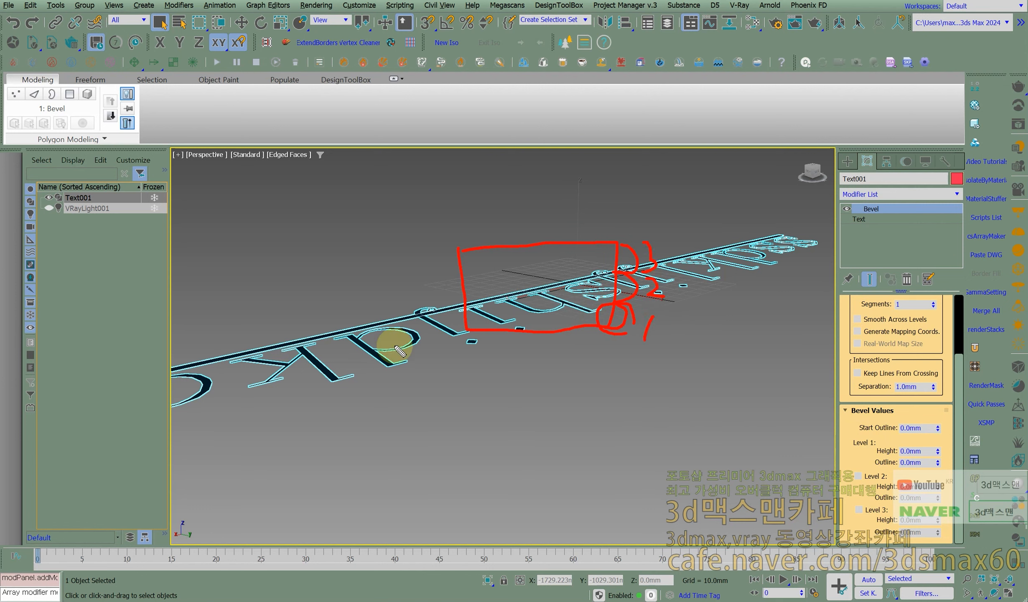
mouse_move(379, 349)
left_mouse_down()
mouse_move(367, 274)
mouse_move(403, 285)
left_mouse_up()
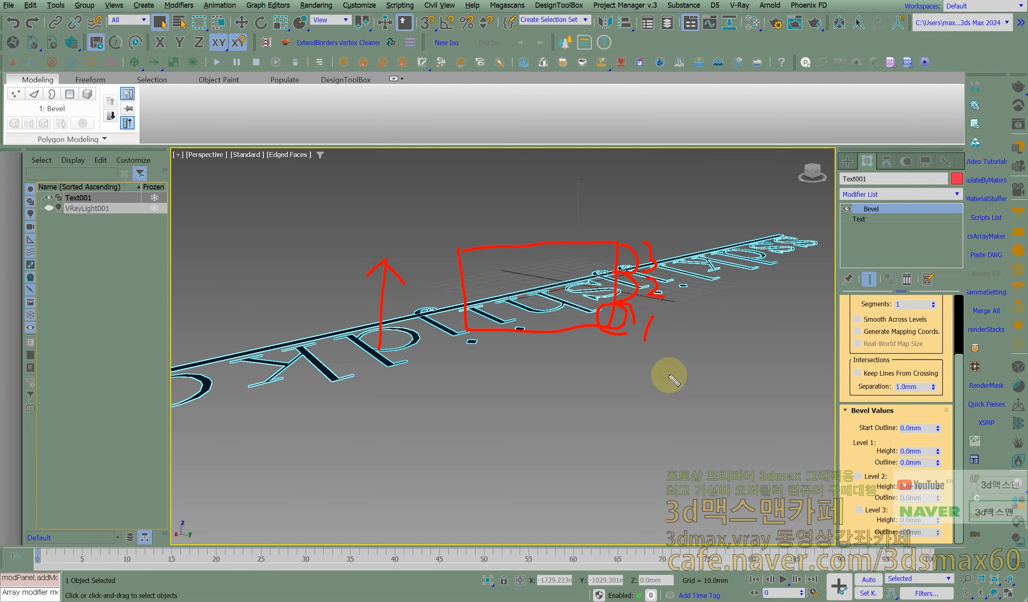
mouse_move(606, 328)
left_mouse_down()
mouse_move(551, 344)
mouse_move(475, 326)
mouse_move(537, 388)
mouse_move(549, 369)
left_mouse_up()
left_click_drag(844, 442, 963, 441)
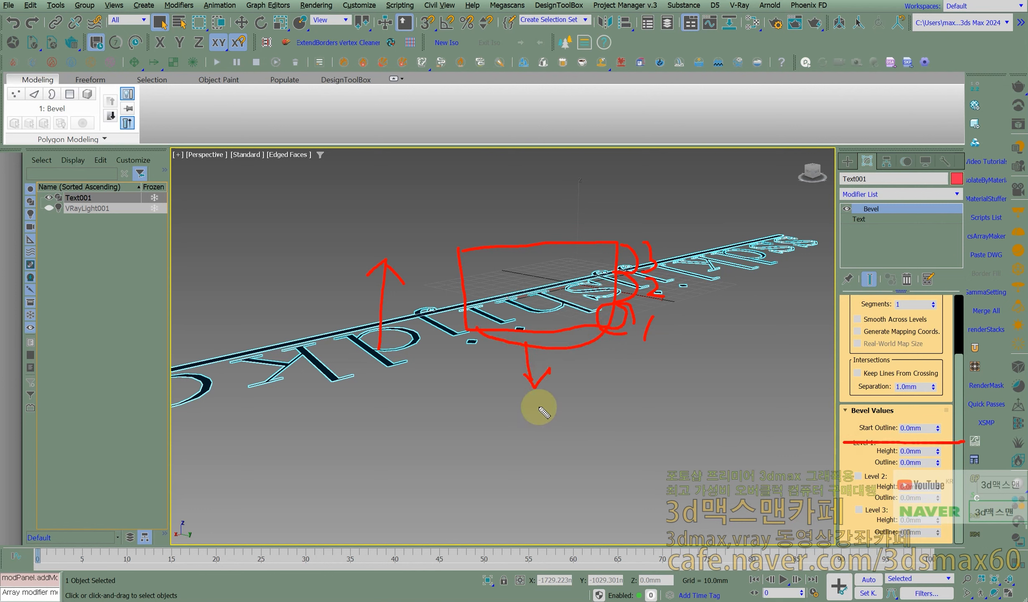
key("Escape")
middle_click(680, 288)
right_click(635, 294)
right_click(597, 306)
right_click(483, 304)
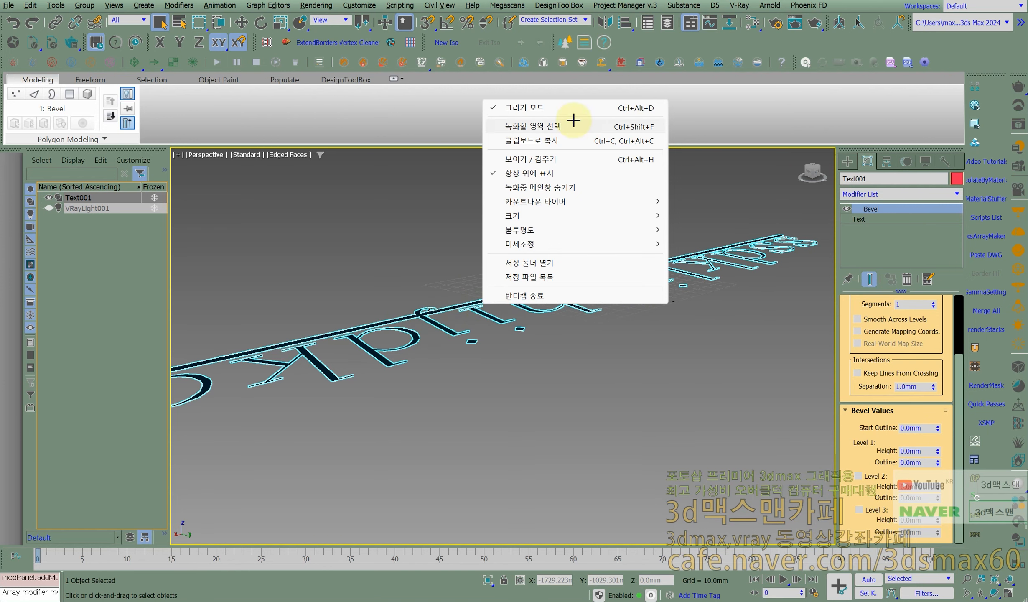
left_click(545, 106)
- Set the Bevel modifier's Start Outline to 0.6 mm to thicken the letters
middle_click_drag(542, 273, 561, 360)
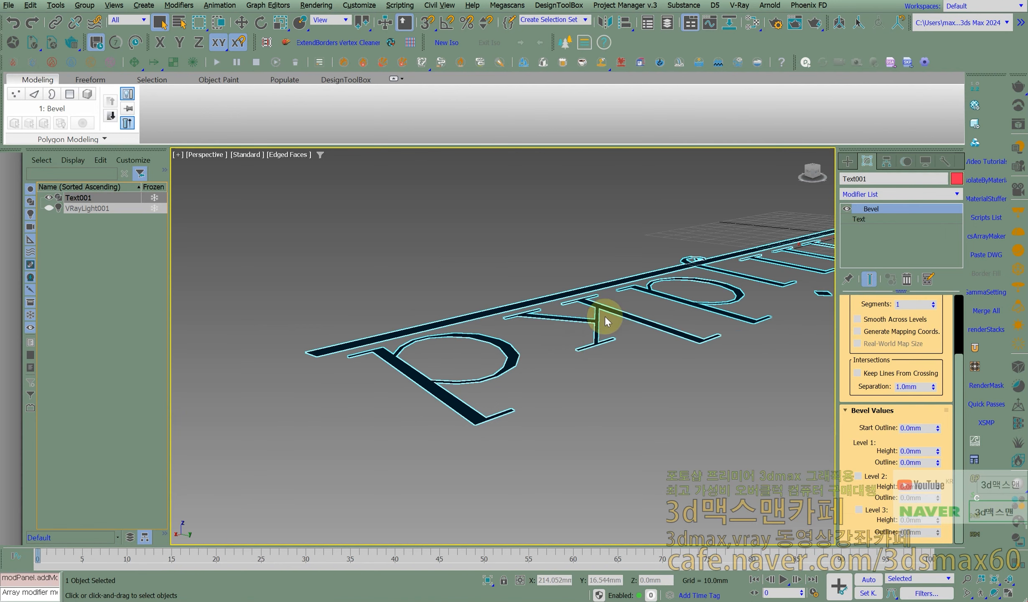
key("ctrl+shift+z")
middle_click_drag(604, 315, 476, 368, "alt")
scroll(480, 373, "up", 3)
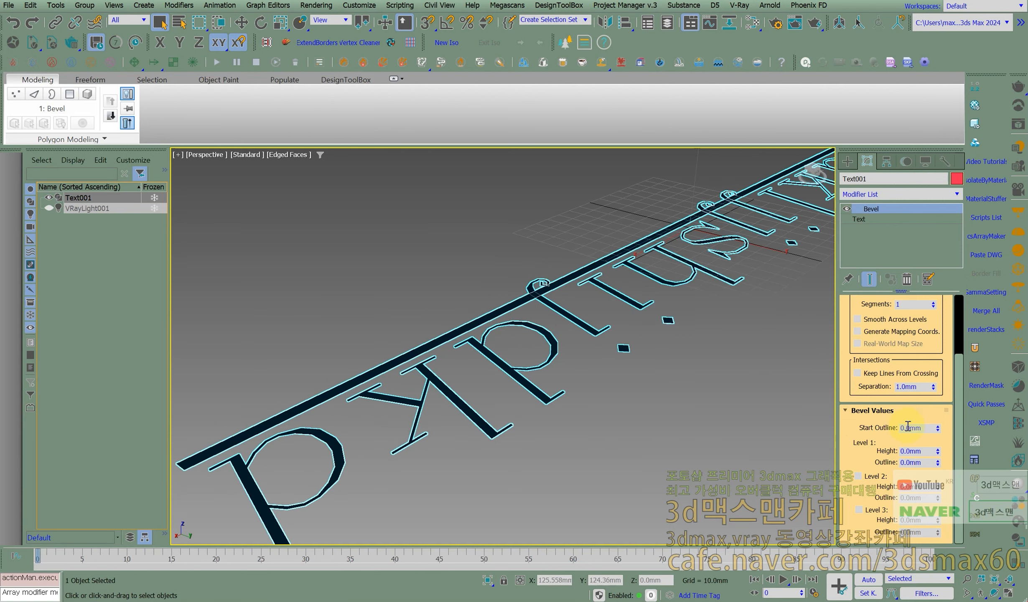
mouse_move(940, 431)
left_mouse_down()
mouse_move(940, 439)
mouse_move(943, 409)
mouse_move(941, 446)
mouse_move(945, 432)
left_mouse_up()
right_click(946, 434)
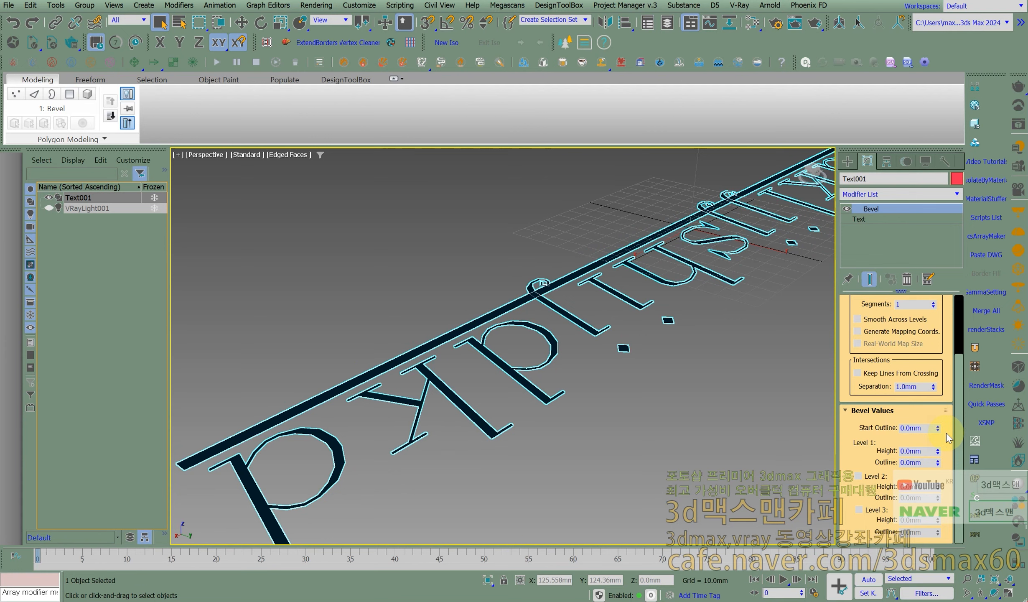
left_click_drag(937, 431, 938, 427)
- Set the Level 1 Height of the text's Bevel to 10 mm
middle_click_drag(580, 339, 564, 321, "alt")
middle_click_drag(557, 277, 603, 352)
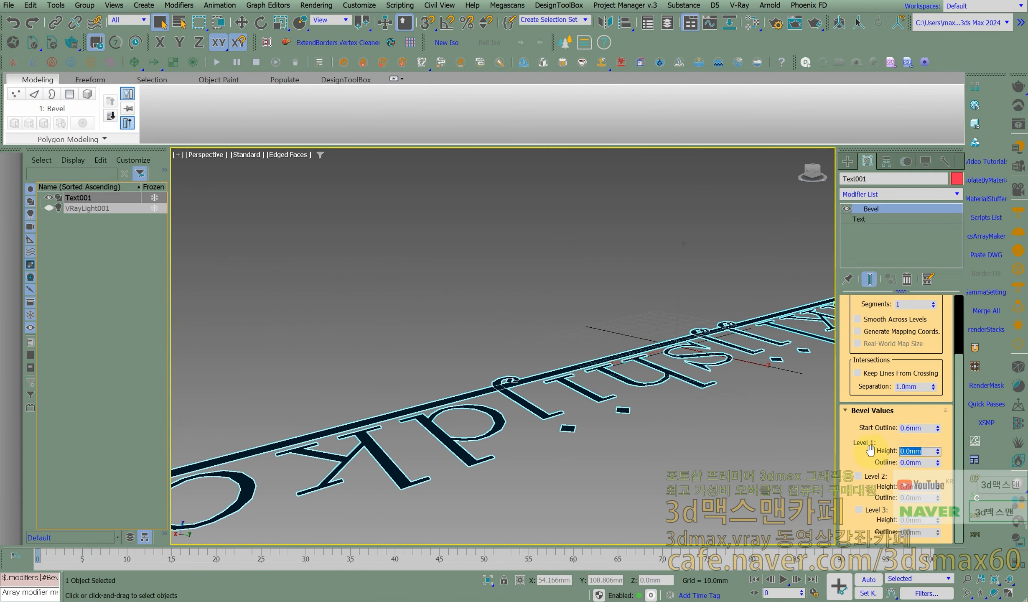
type("10")
key("Return")
- Set the Level 1 Outline of the Bevel to 2.2 mm and look along the flared letters
middle_click_drag(542, 395, 518, 376, "alt")
middle_click_drag(588, 277, 562, 355, "alt")
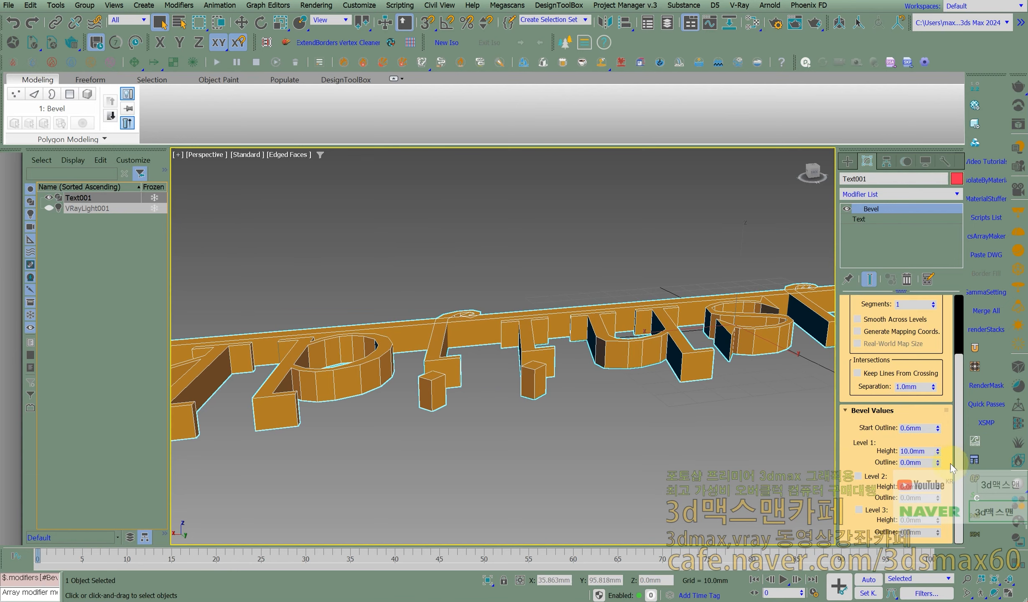
left_click_drag(938, 461, 939, 459)
middle_click_drag(712, 315, 660, 302)
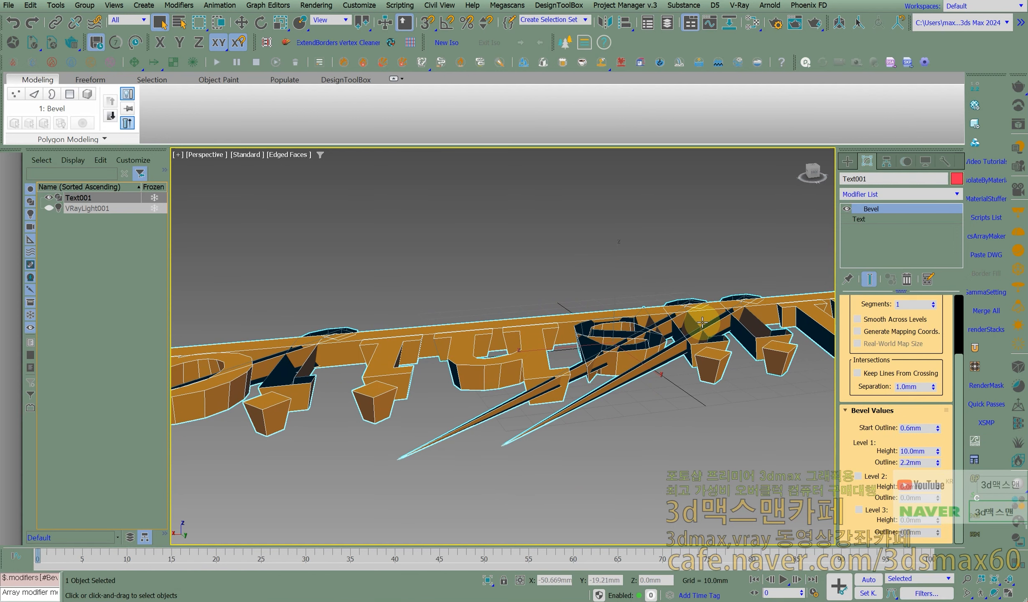
left_click_drag(0, 28, 818, 66)
left_click_drag(451, 81, 0, 62)
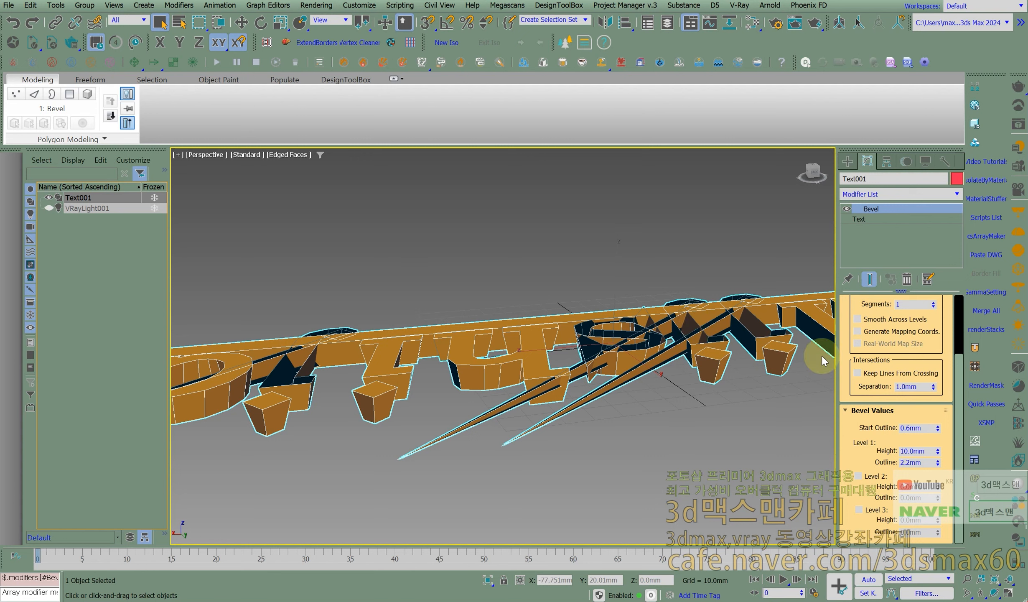
- Set the Level 1 Outline of the Bevel to 0.4 mm, then delete the Bevel modifier from the text
left_click_drag(937, 461, 940, 466)
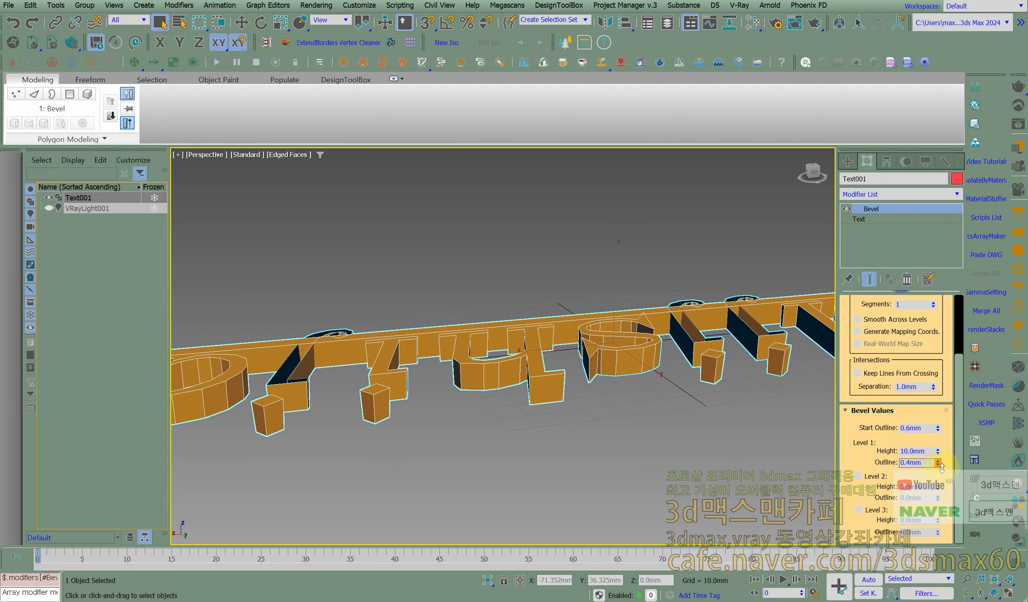
scroll(653, 375, "down", 3)
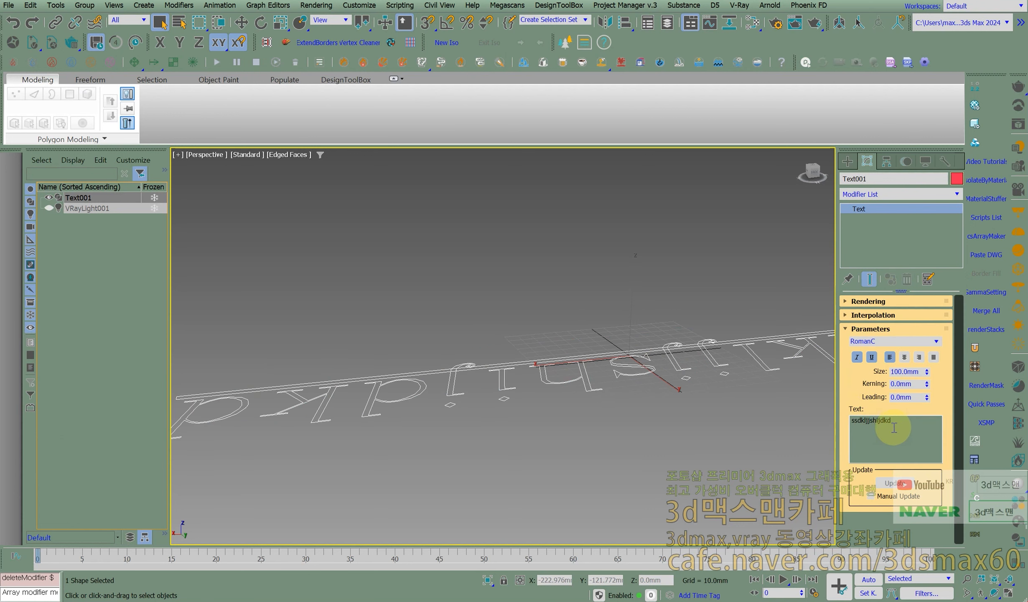
- Change the spline text's font to 굴림 and turn off its italic and underline styles
left_click(936, 341)
scroll(899, 501, "down", 10)
scroll(898, 536, "down", 15)
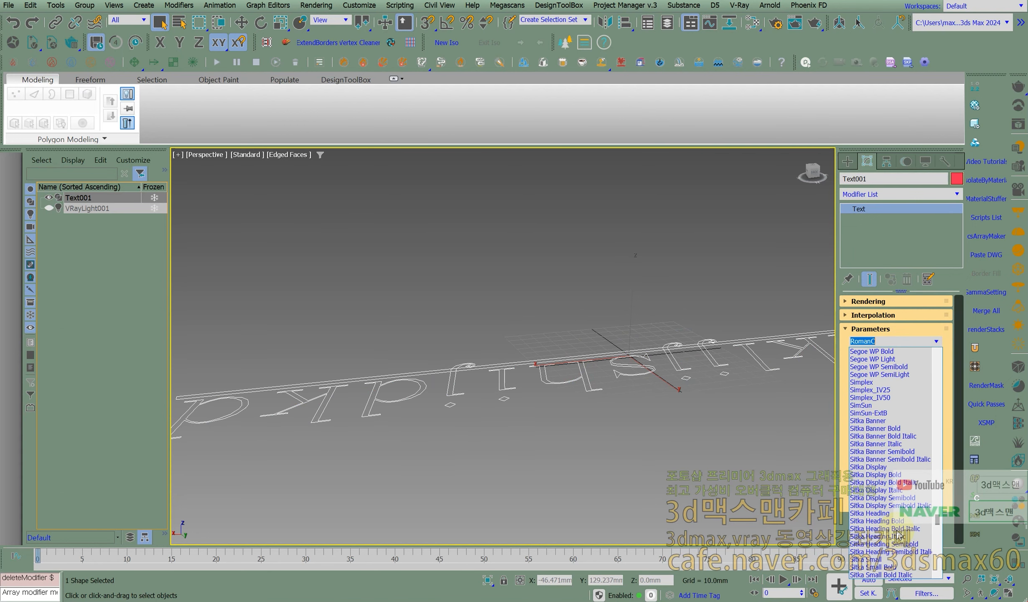
scroll(901, 532, "down", 10)
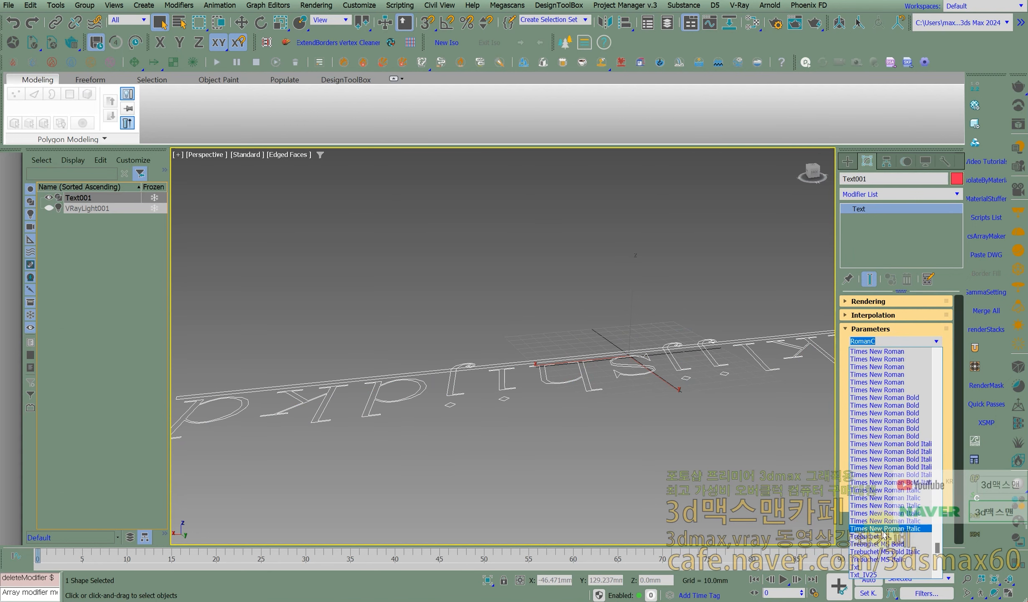
left_click(879, 536)
key("Down")
key("Down")
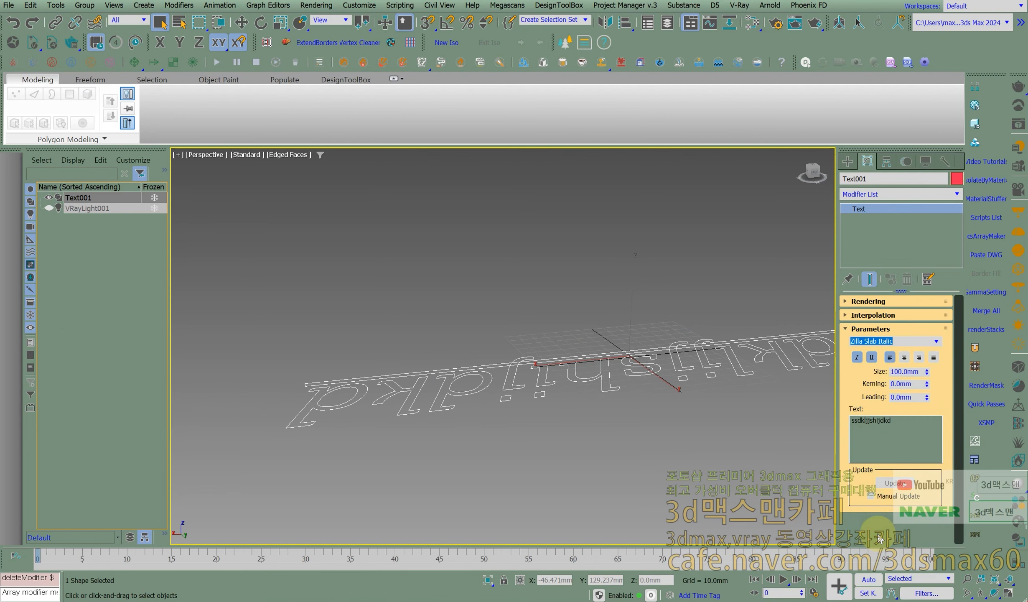
left_click(857, 357)
key("Down")
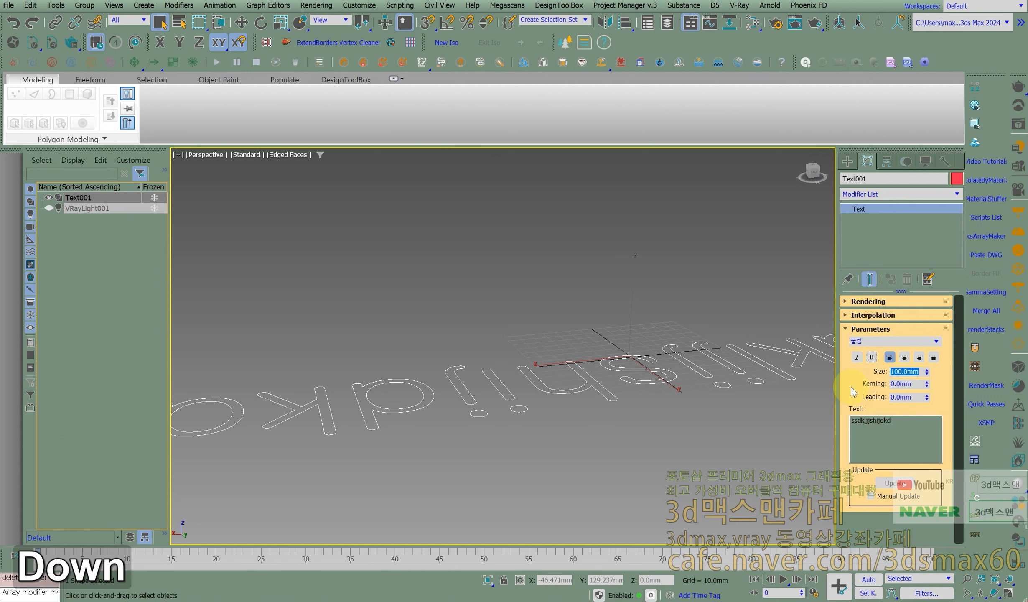
- Switch the spline text's font to 궁서체
left_click(888, 338)
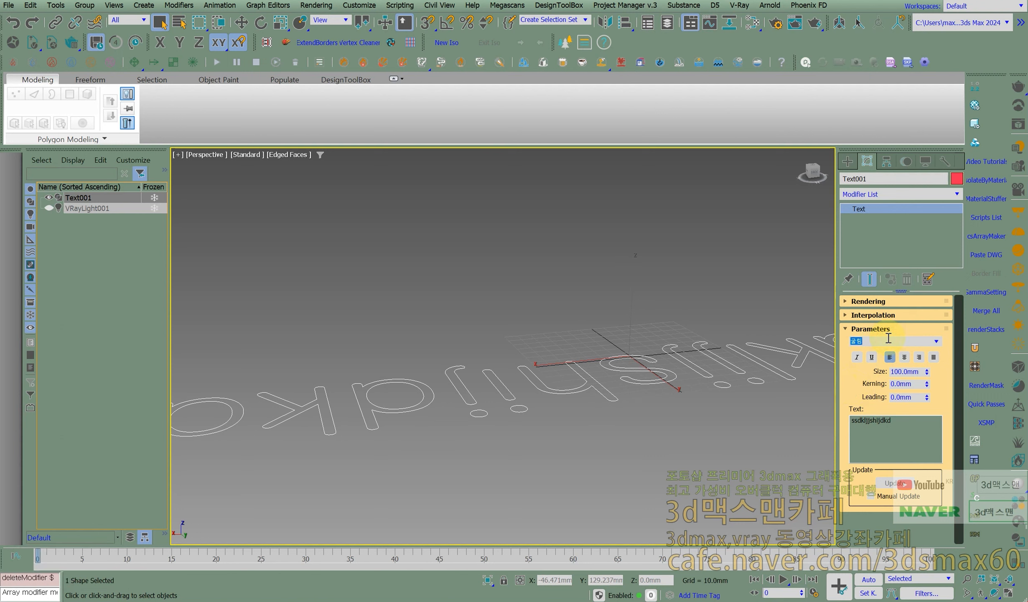
key("Down")
key("Down")
key("Down")
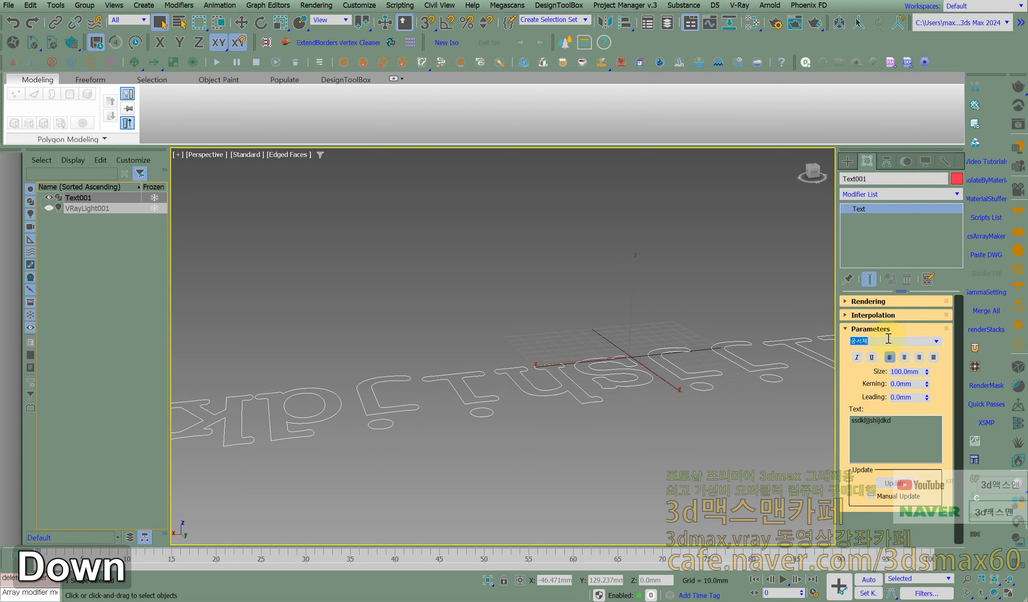
- Apply a Bevel modifier to the spline text in its new font
middle_click_drag(613, 317, 598, 294, "alt")
middle_click(600, 294)
left_click(957, 193)
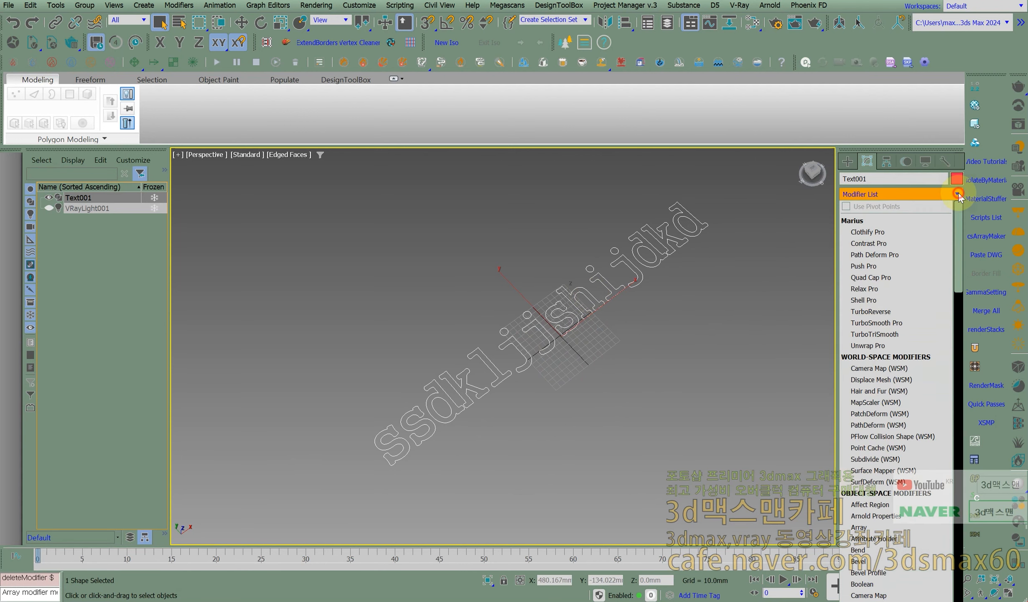
type("b")
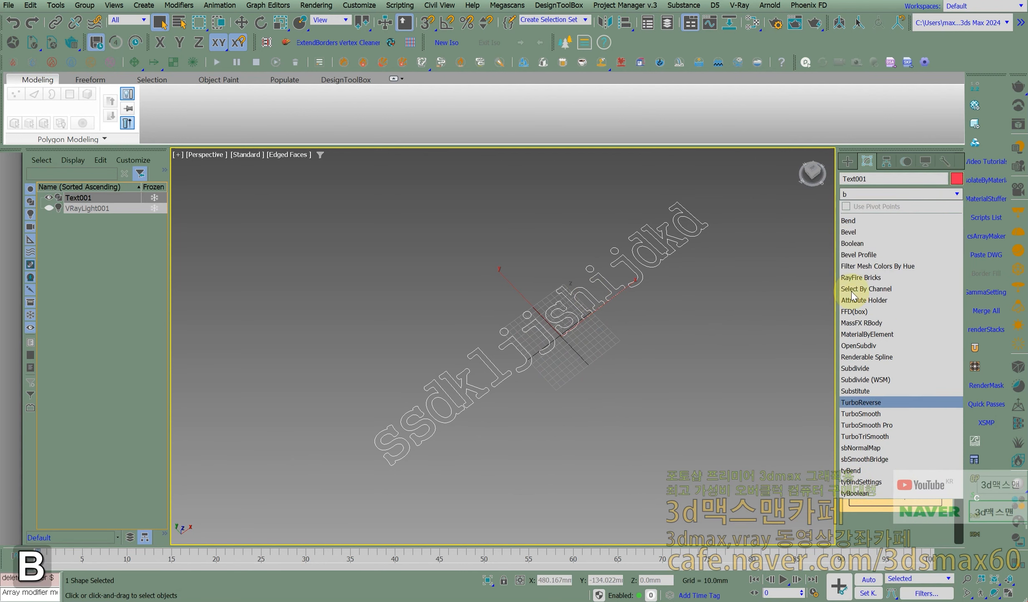
left_click(848, 232)
middle_click_drag(596, 304, 559, 297, "alt")
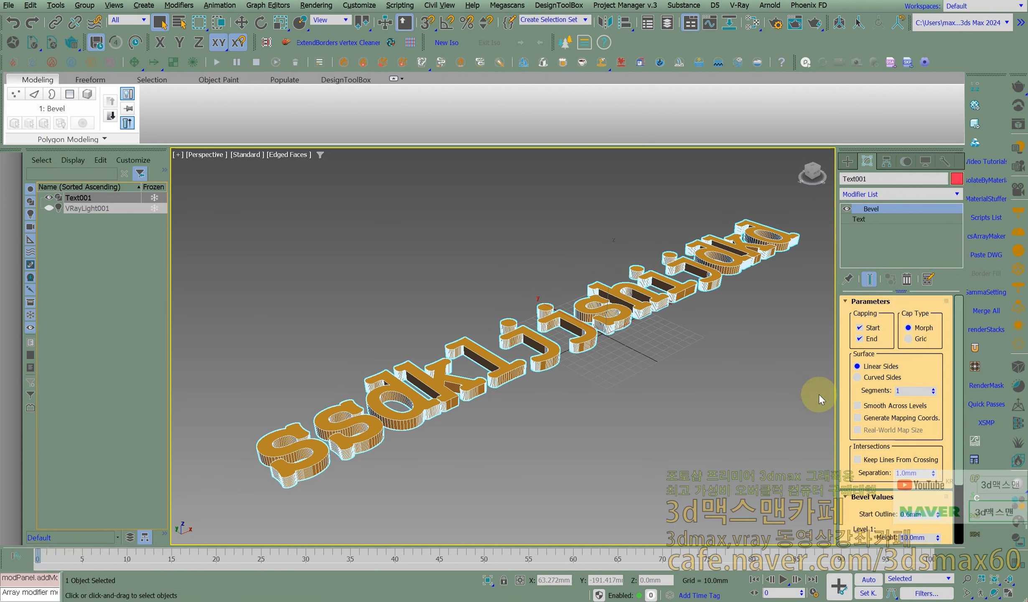
- Set the Start Outline of the text's Bevel modifier to 0.1 mm
scroll(877, 417, "down", 3)
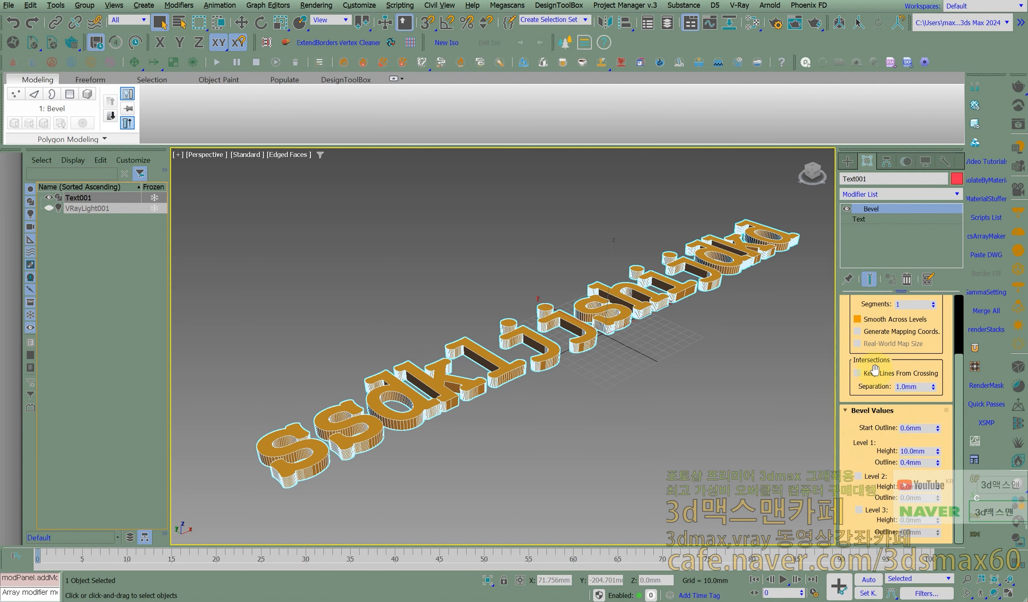
left_click_drag(937, 427, 937, 427)
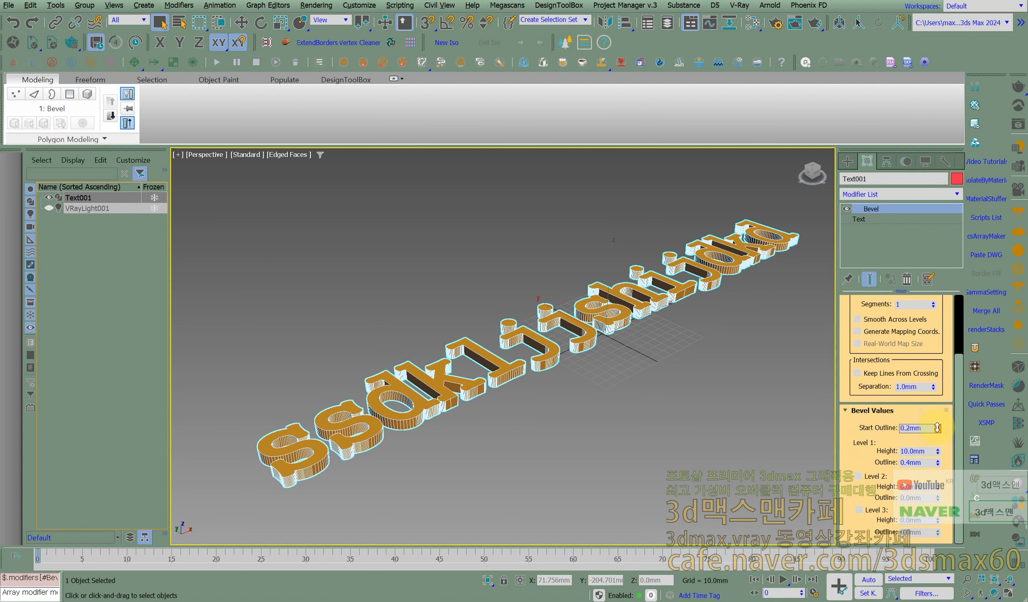
type("0.1")
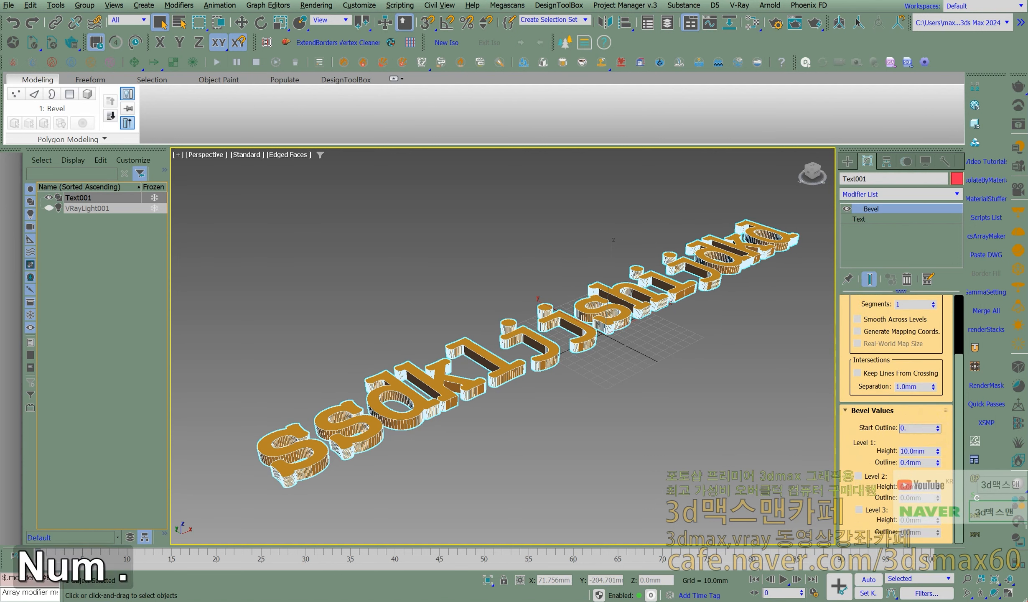
key("Return")
scroll(454, 407, "up", 2)
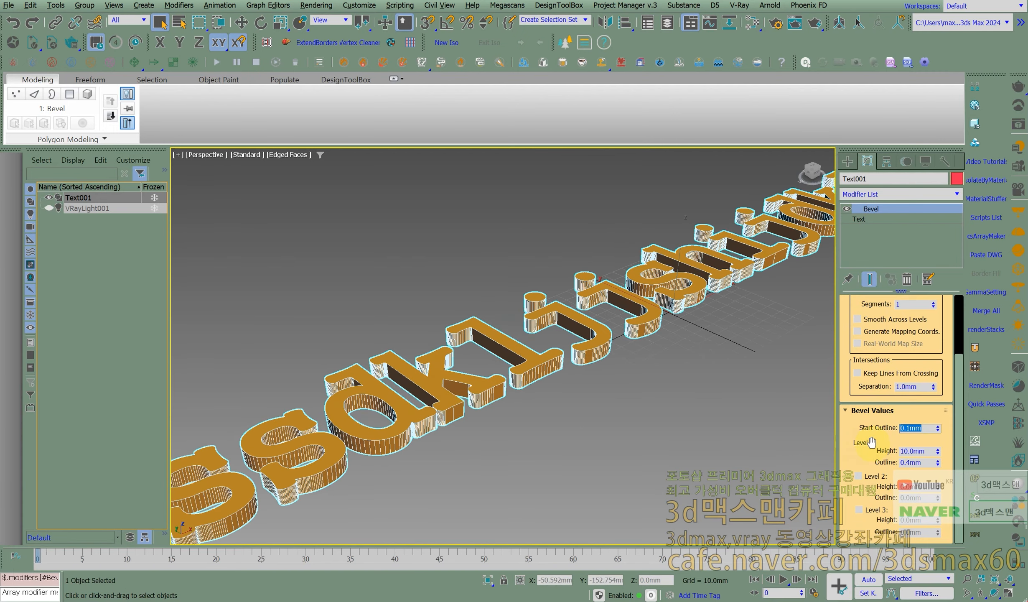
- Set the Bevel's Level 1 Height to 17 mm and its Level 1 Outline to 1 mm
mouse_move(935, 451)
left_mouse_down()
mouse_move(944, 475)
mouse_move(942, 455)
left_mouse_up()
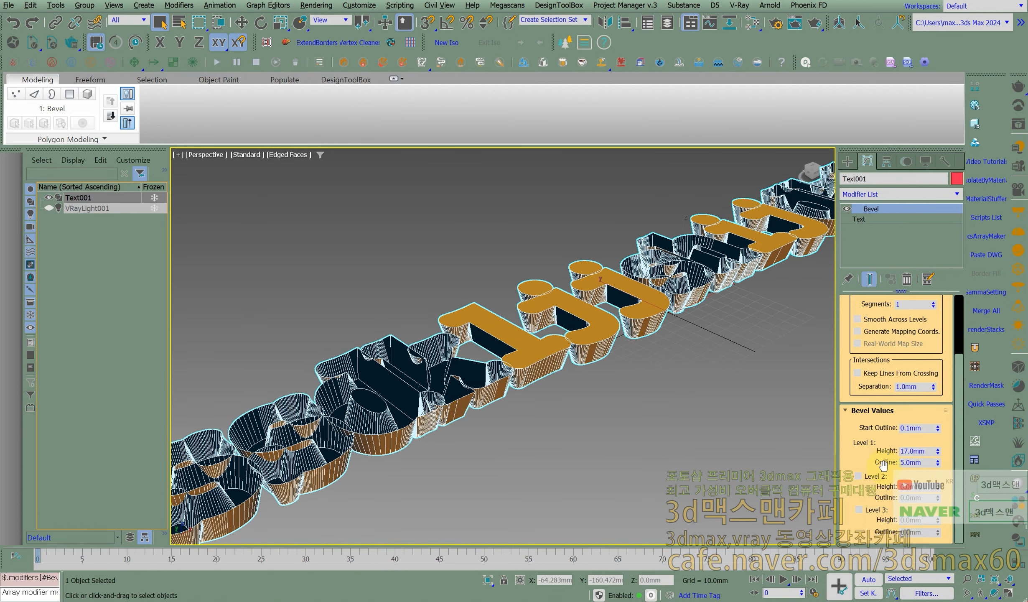
type("1")
key("Return")
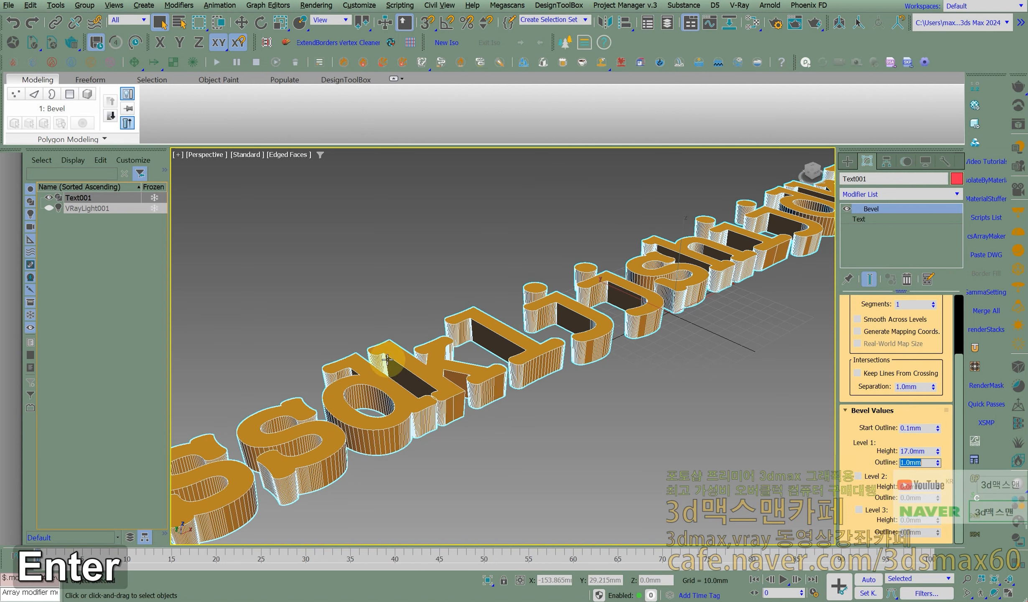
- Return to the base Text parameters and set the Size to 82 mm and the Kerning to 6.52 mm
left_click(865, 219)
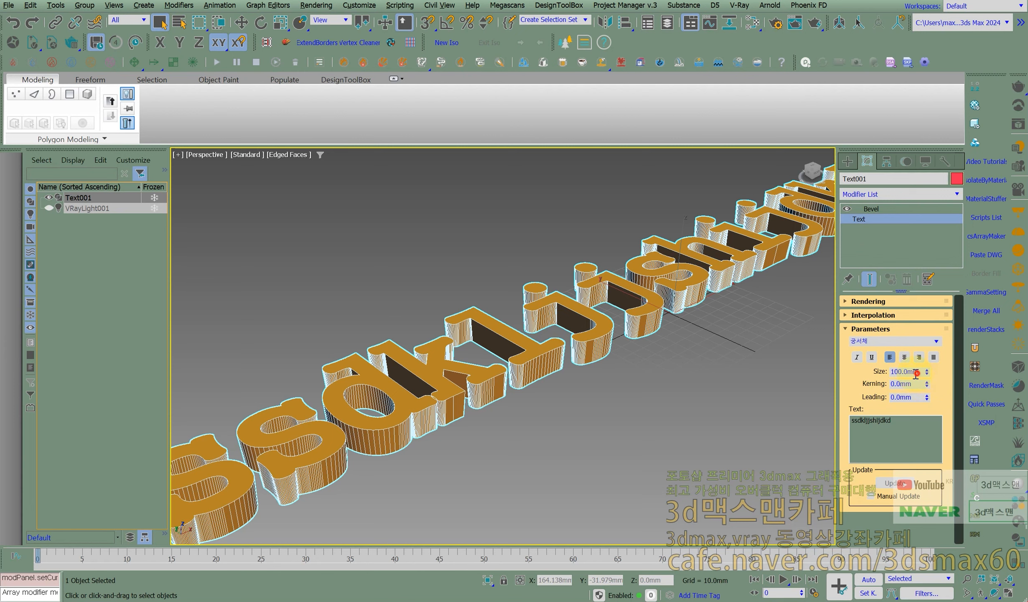
left_click_drag(927, 372, 1019, 341)
left_click_drag(916, 398, 865, 402)
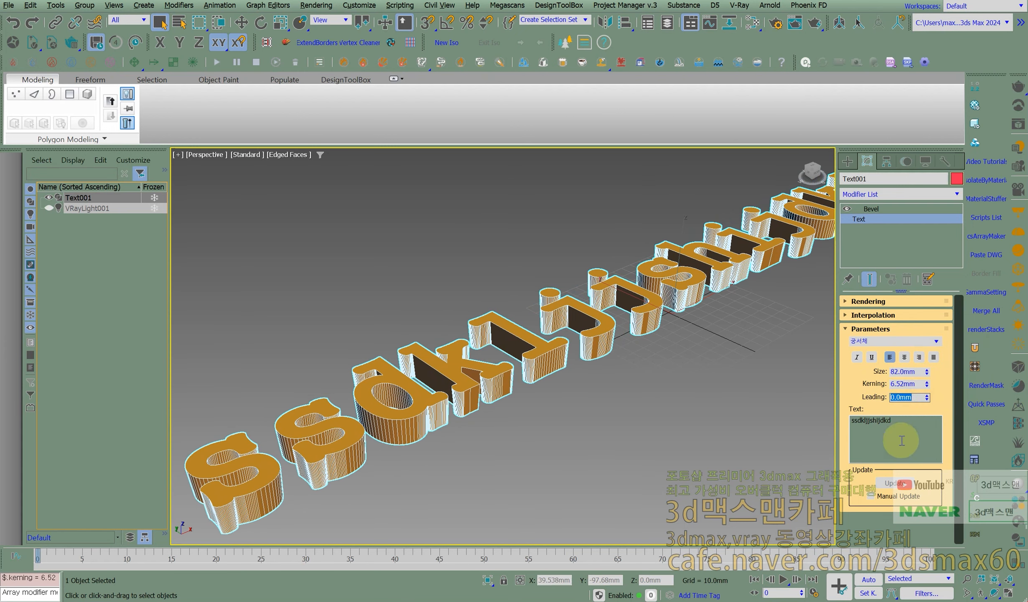
- Add the line "2233" to the text content, separated from the first line by blank space
left_click(912, 424)
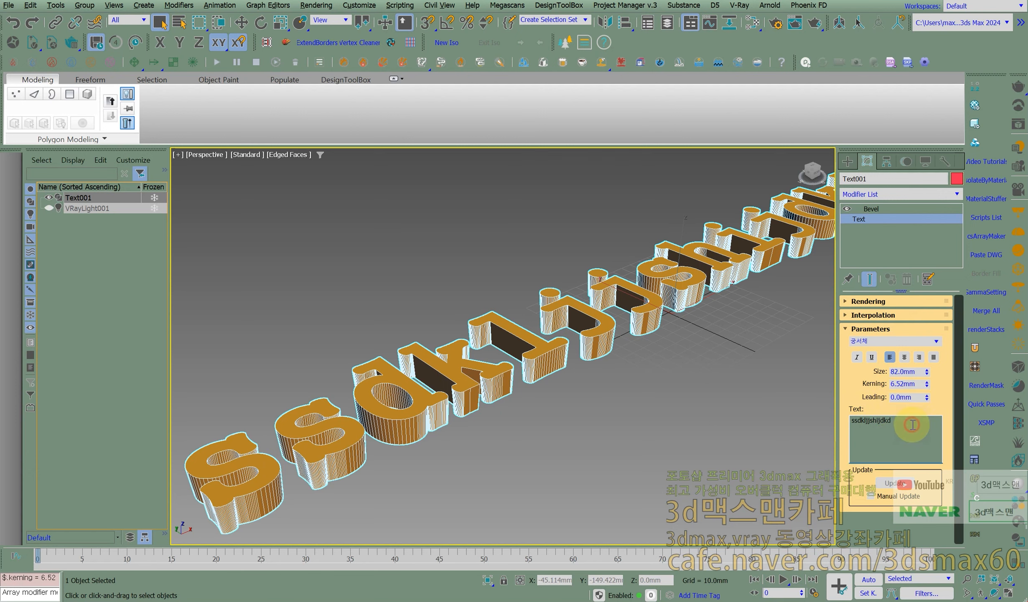
key("Return")
key("Return")
type("2233")
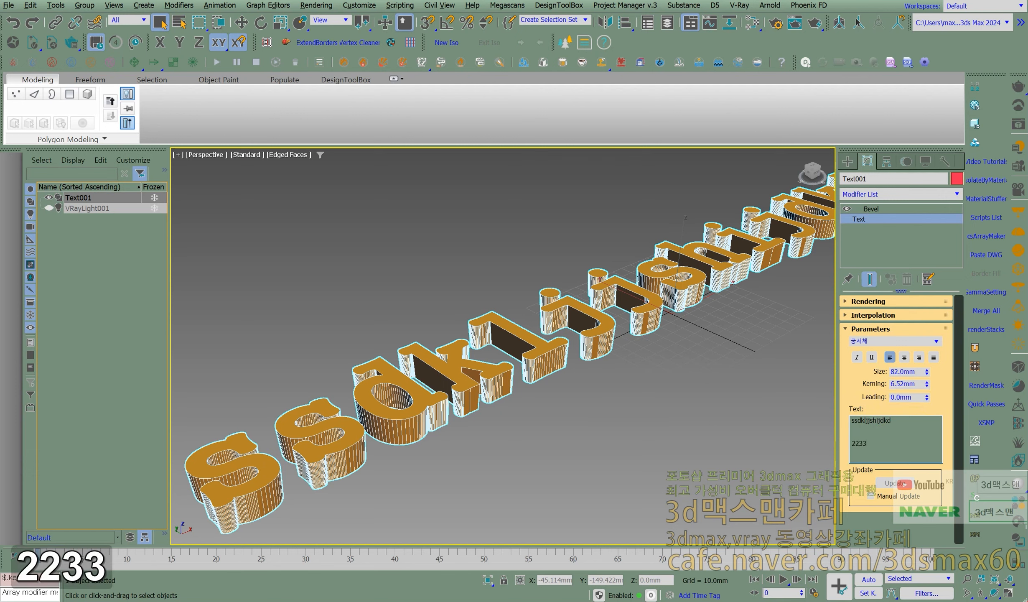
scroll(678, 349, "down", 6)
middle_click_drag(678, 349, 661, 365)
scroll(672, 365, "up", 2)
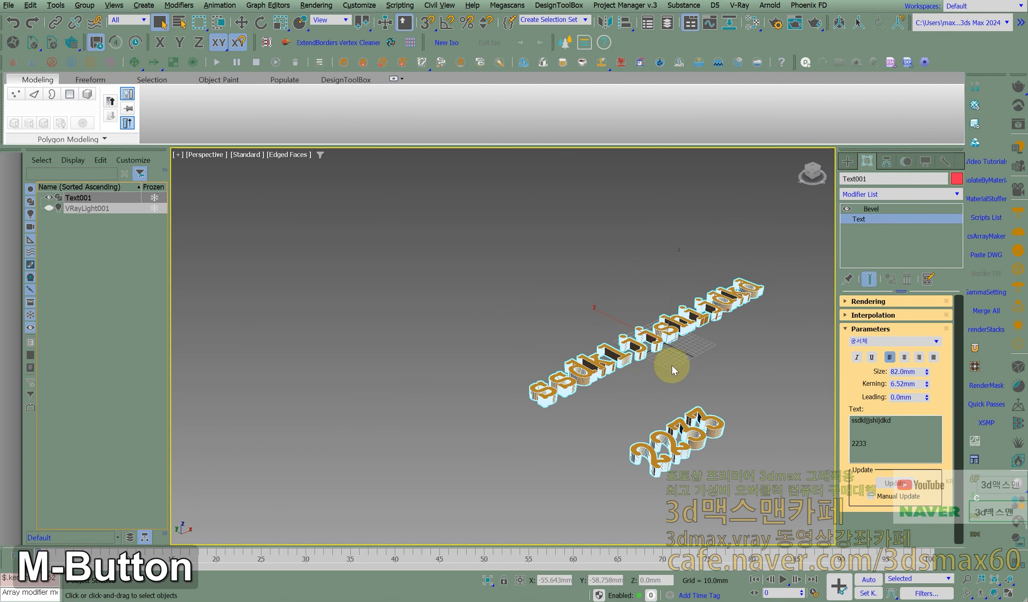
- Remove the blank space between the two text lines and set the Leading to 5.83 mm
left_click(850, 435)
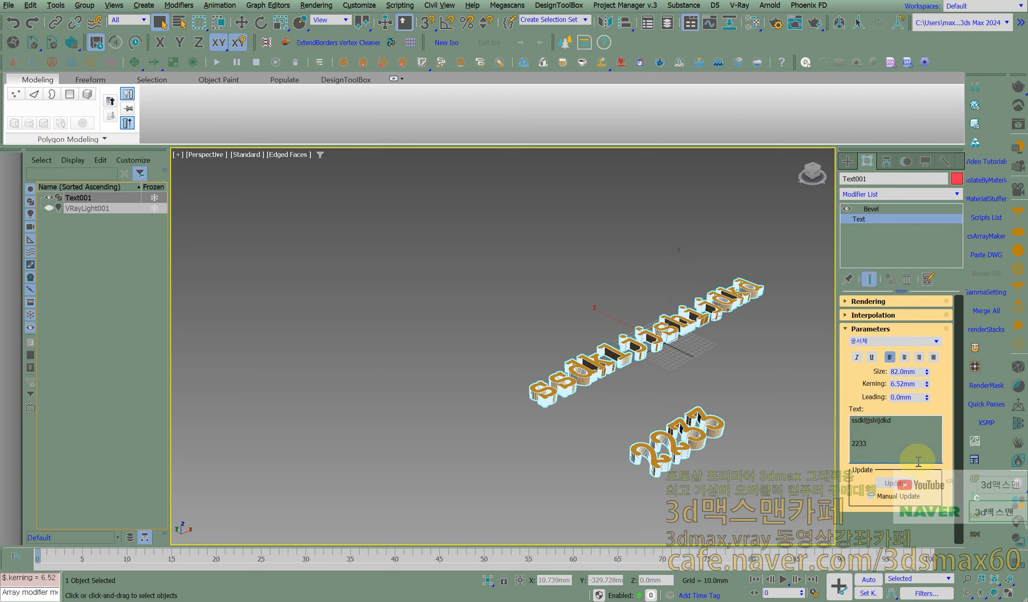
key("BackSpace")
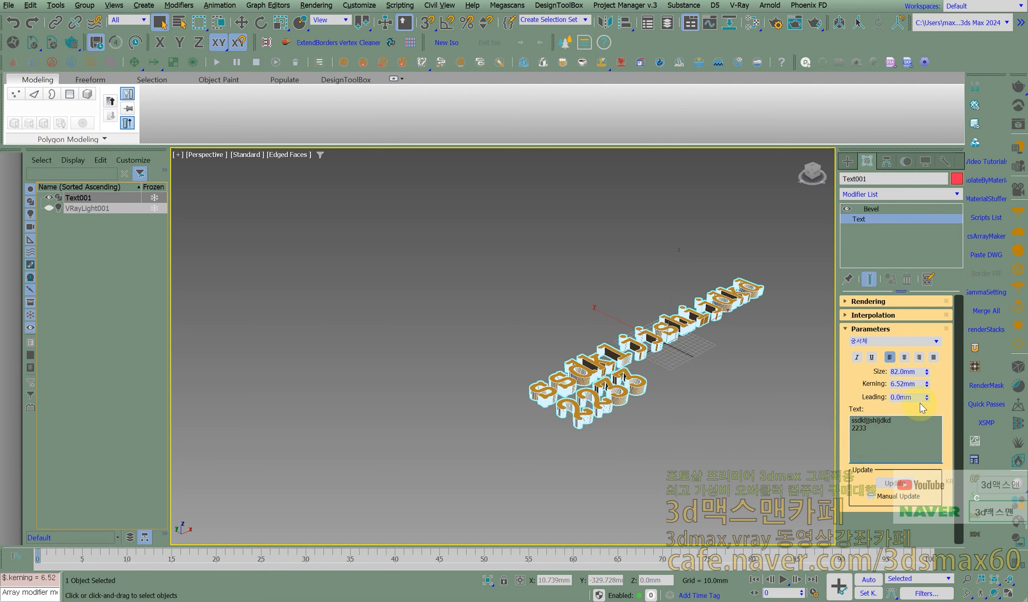
left_click_drag(929, 360, 940, 397)
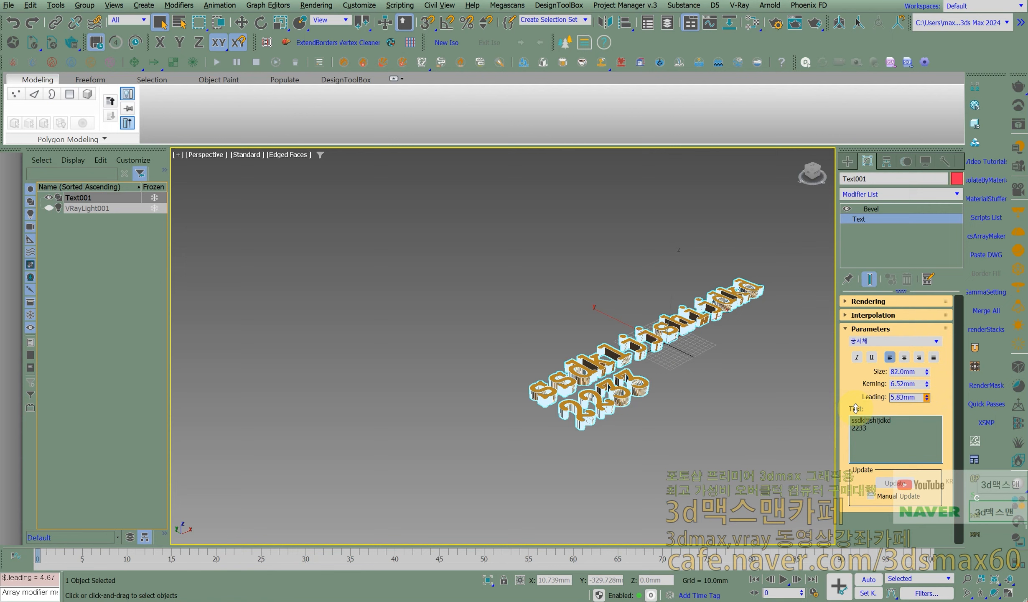
- Set the text's Kerning to 50 mm to spread the letters of both lines apart
scroll(627, 377, "up", 5)
double_click(920, 382)
type("50")
key("Return")
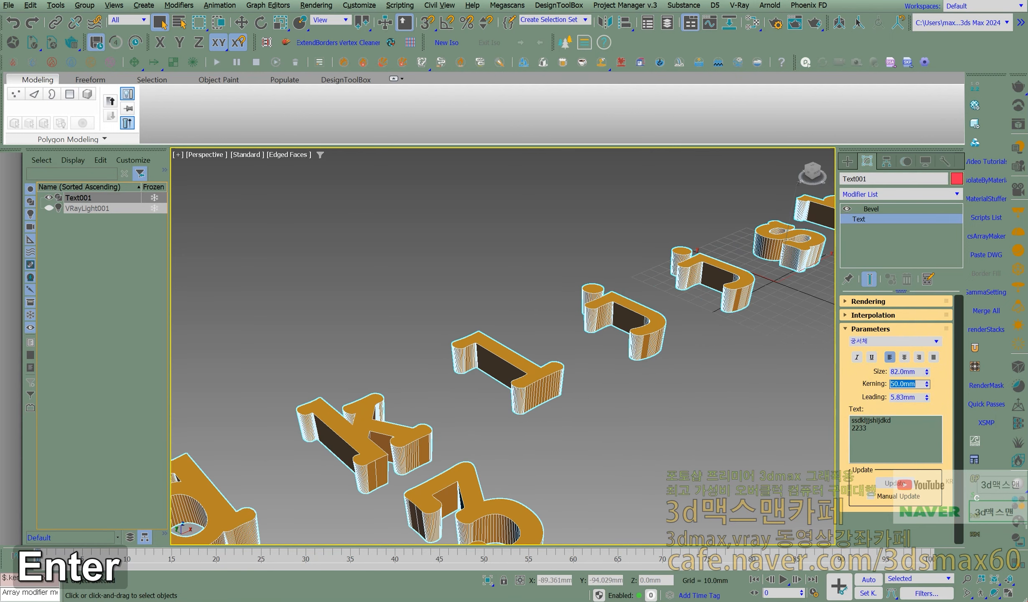
scroll(662, 384, "down", 5)
middle_click_drag(663, 384, 553, 403)
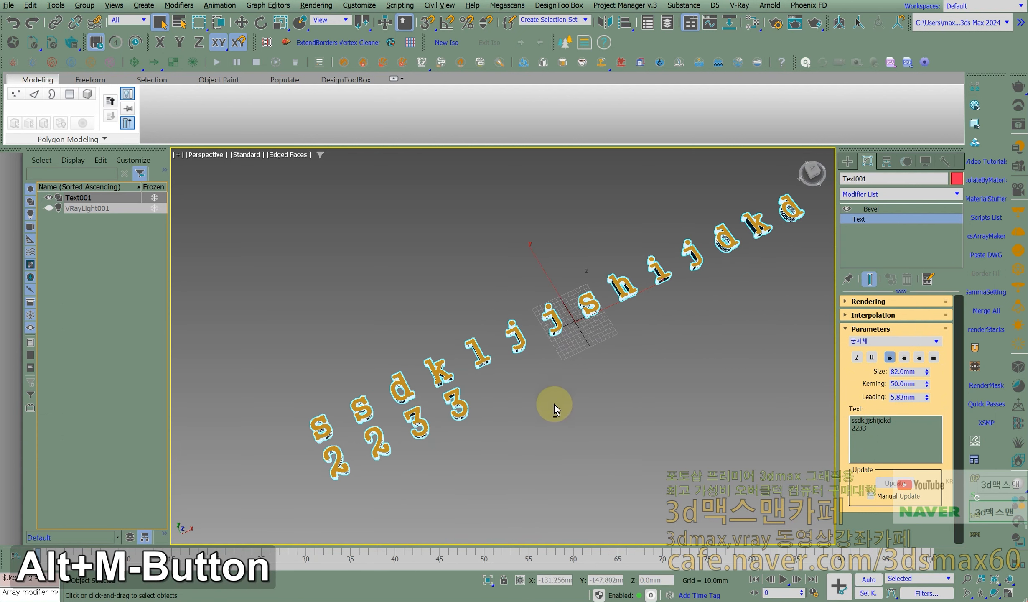
middle_click_drag(592, 363, 688, 355)
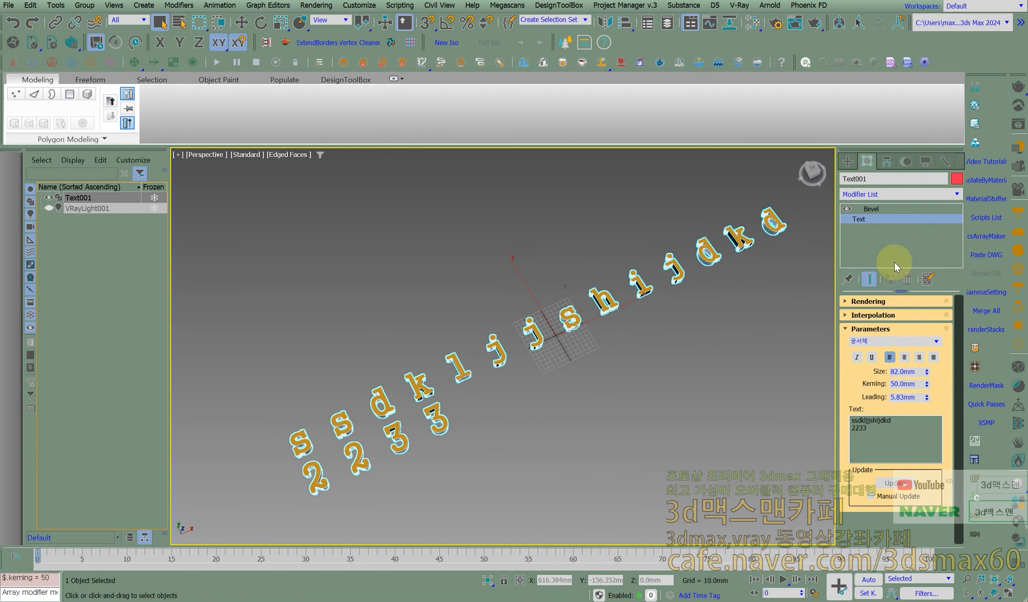
- Set the Level 1 Height of the text's Bevel to 1 mm and look closely at the thin letters
left_click(878, 209)
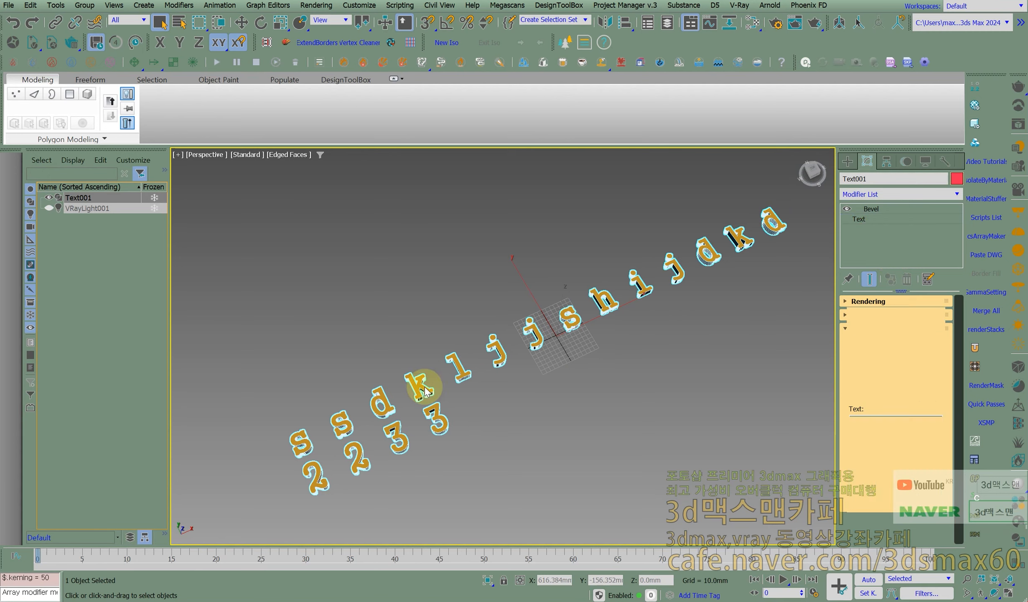
middle_click_drag(412, 390, 468, 364, "alt")
scroll(559, 444, "up", 4)
mouse_move(558, 443)
middle_mouse_down("alt")
mouse_move(526, 425)
mouse_move(549, 441)
mouse_move(539, 443)
middle_mouse_up("alt")
scroll(919, 390, "down", 4)
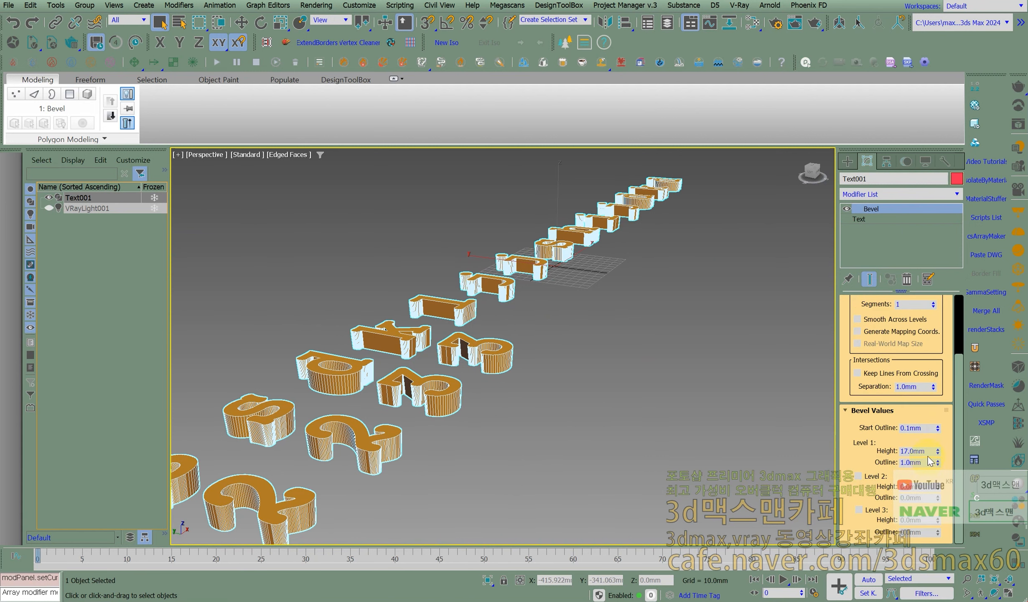
type("1")
key("Return")
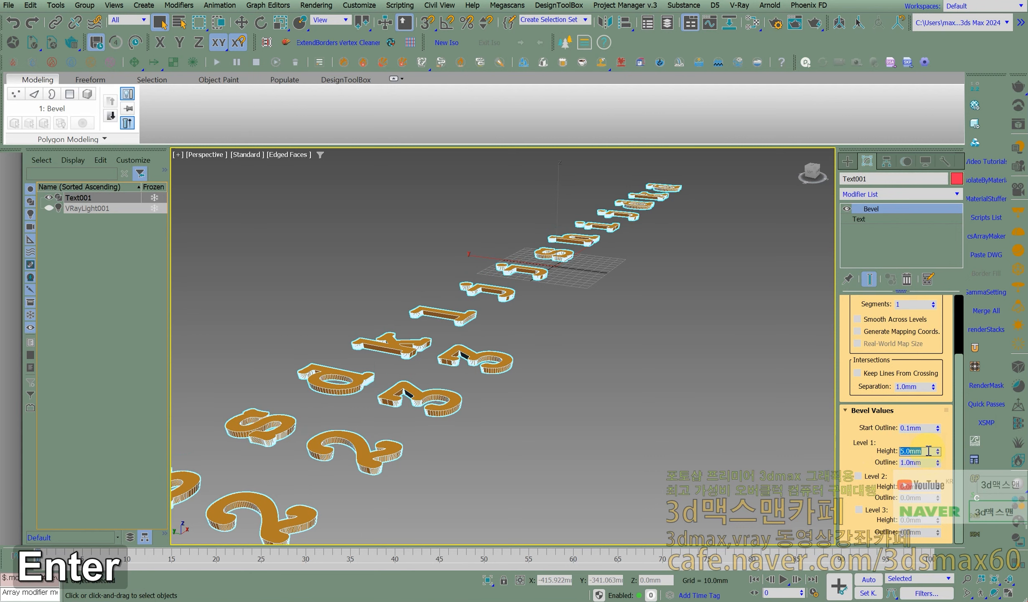
scroll(463, 417, "up", 4)
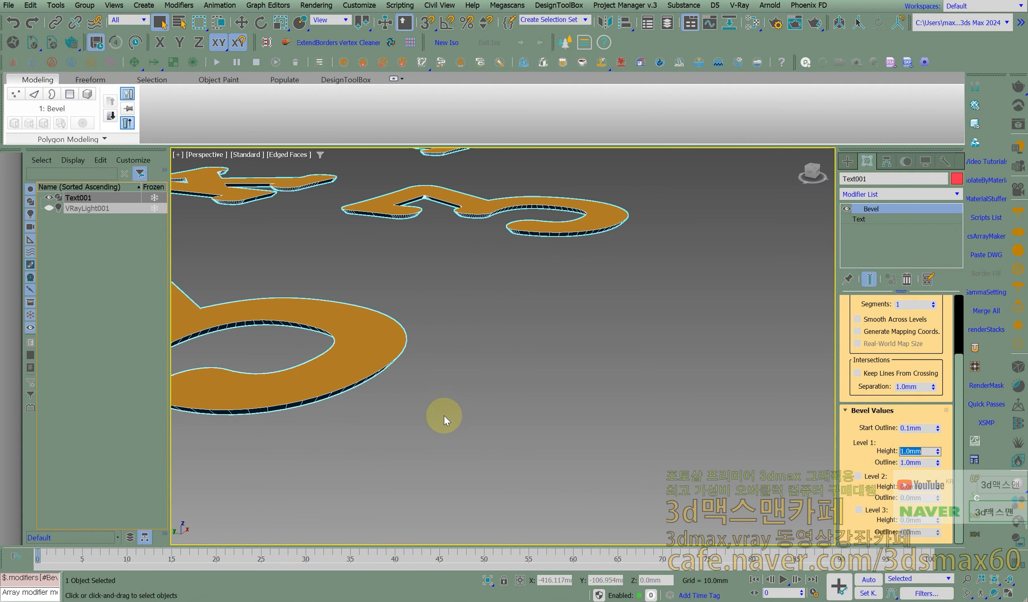
middle_click_drag(463, 417, 464, 378)
scroll(476, 395, "down", 5)
scroll(473, 395, "up", 6)
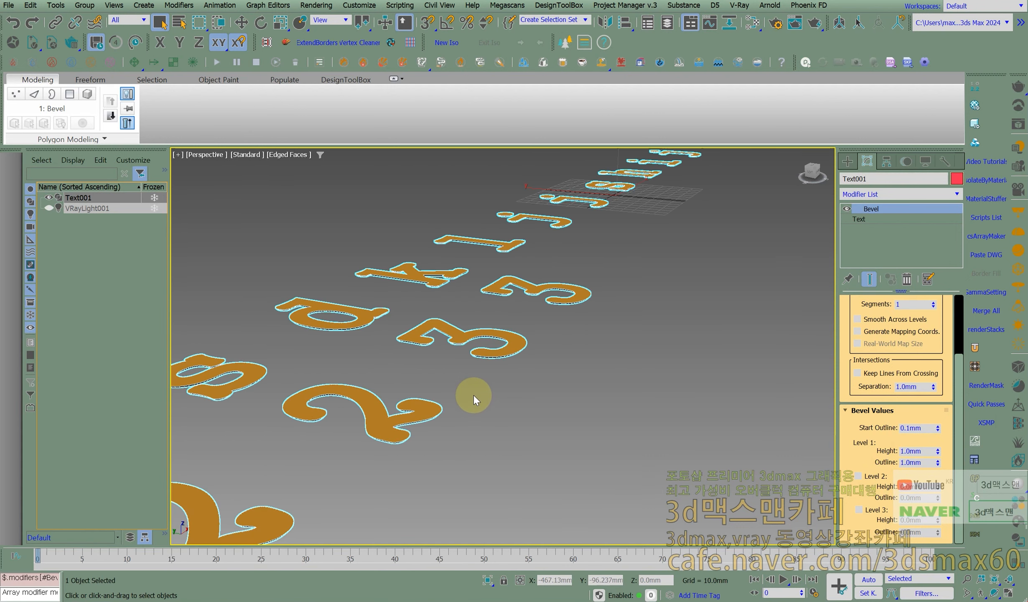
key("z")
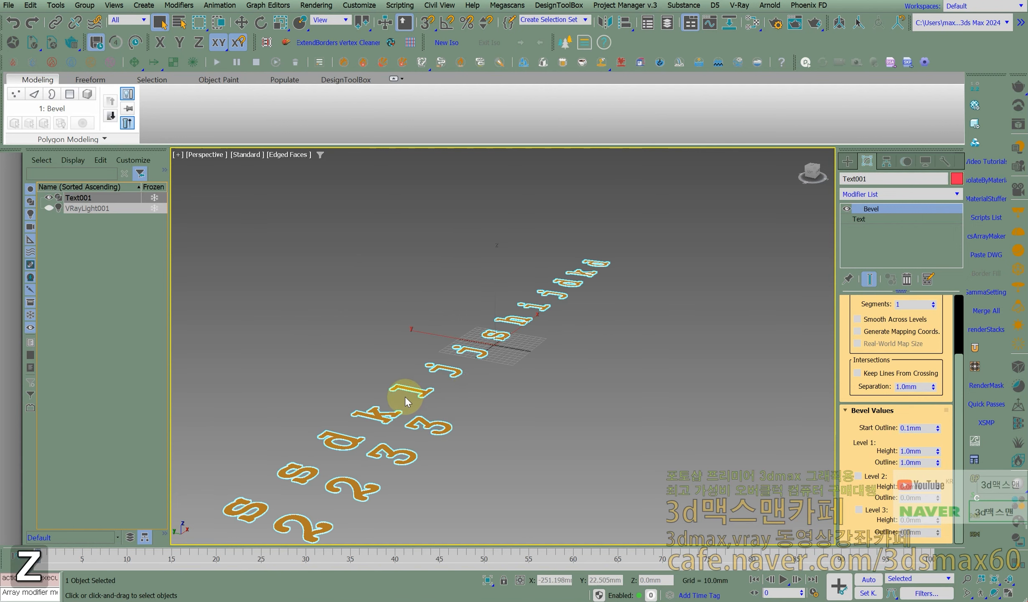
scroll(405, 397, "up", 6)
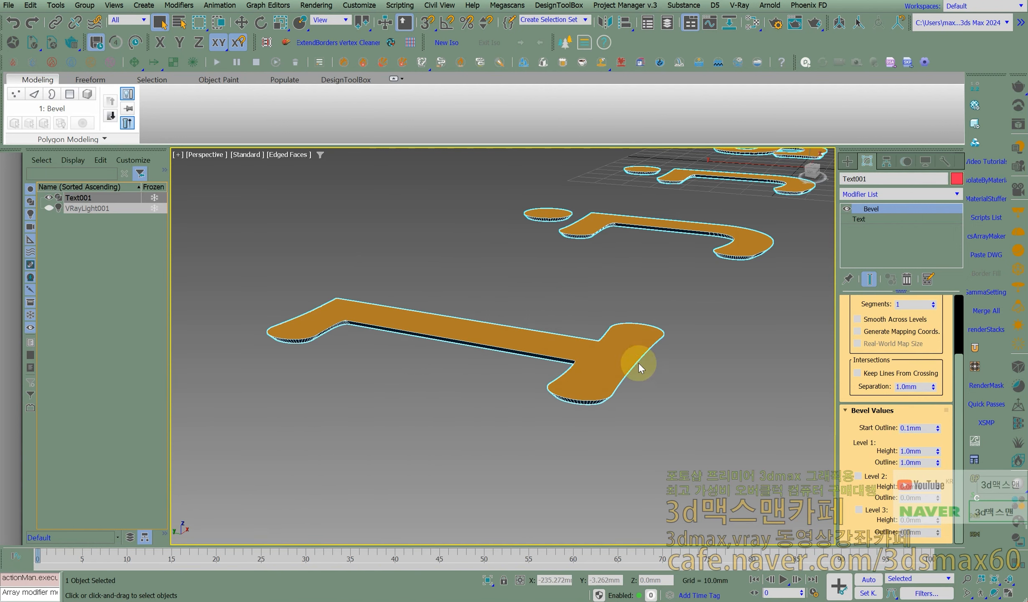
- Enable Level 2 of the text's Bevel, set its Height to 5 mm and look at the thickened letters
left_click(879, 476)
left_click_drag(928, 488, 852, 483)
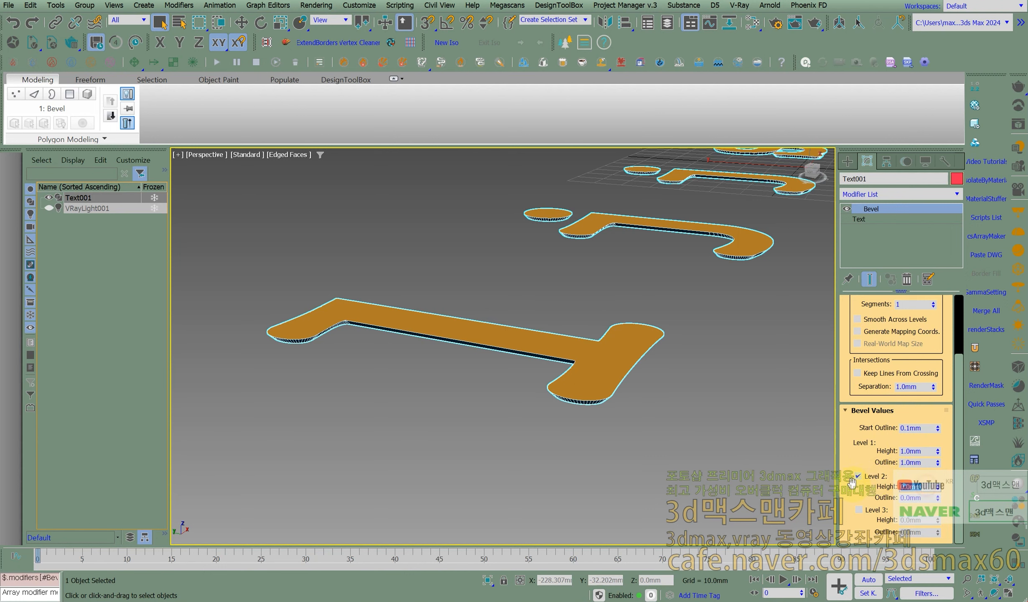
type("5")
key("Return")
scroll(662, 378, "down", 5)
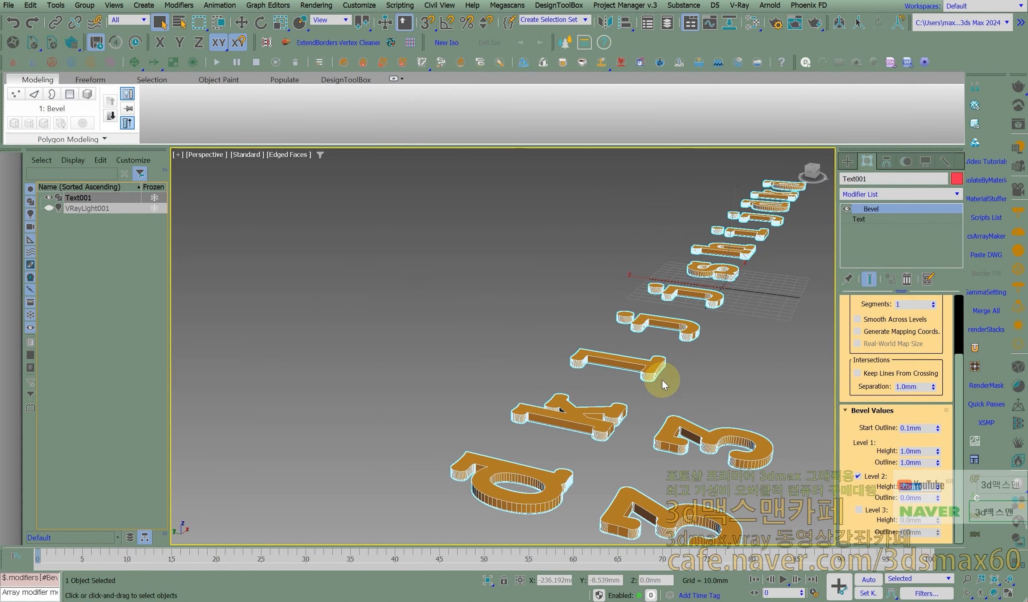
middle_click_drag(655, 401, 572, 401, "alt")
scroll(479, 391, "up", 5)
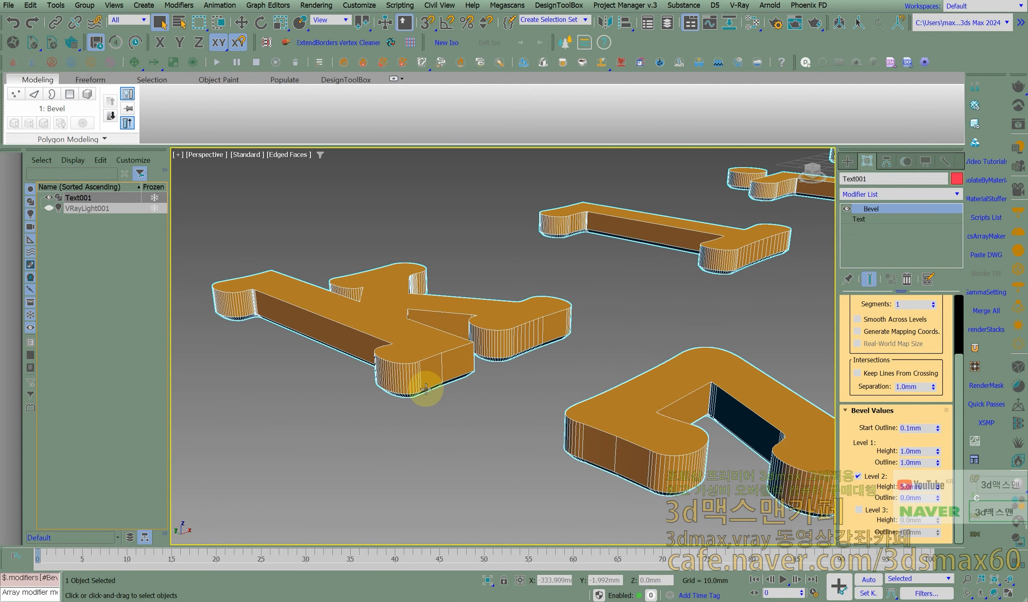
- Enable Level 3 of the text's Bevel with a Height of 1 mm and an Outline of 1 mm
double_click(921, 451)
left_click(874, 510)
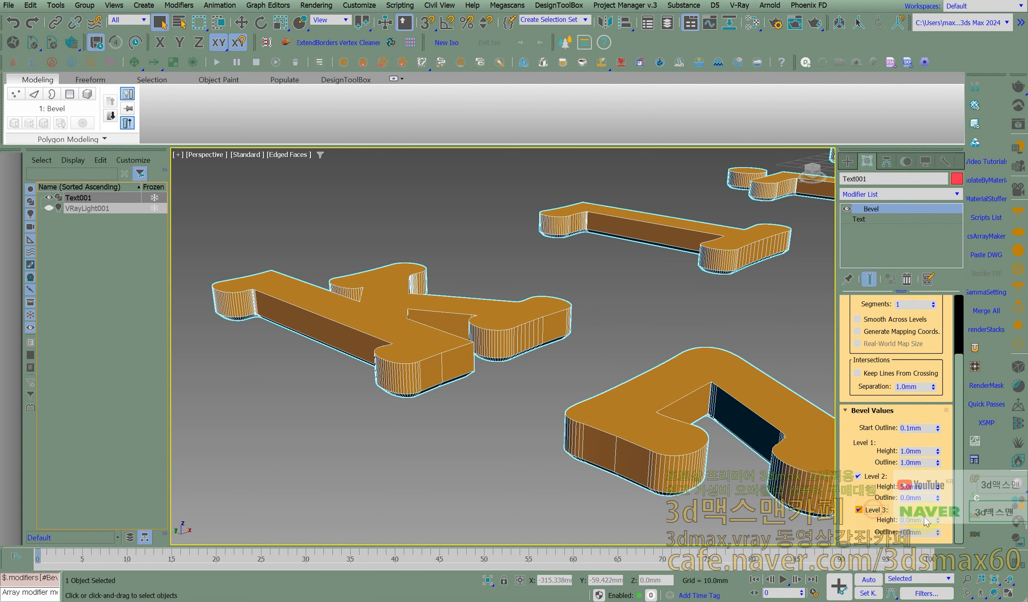
double_click(913, 520)
type("1")
key("Return")
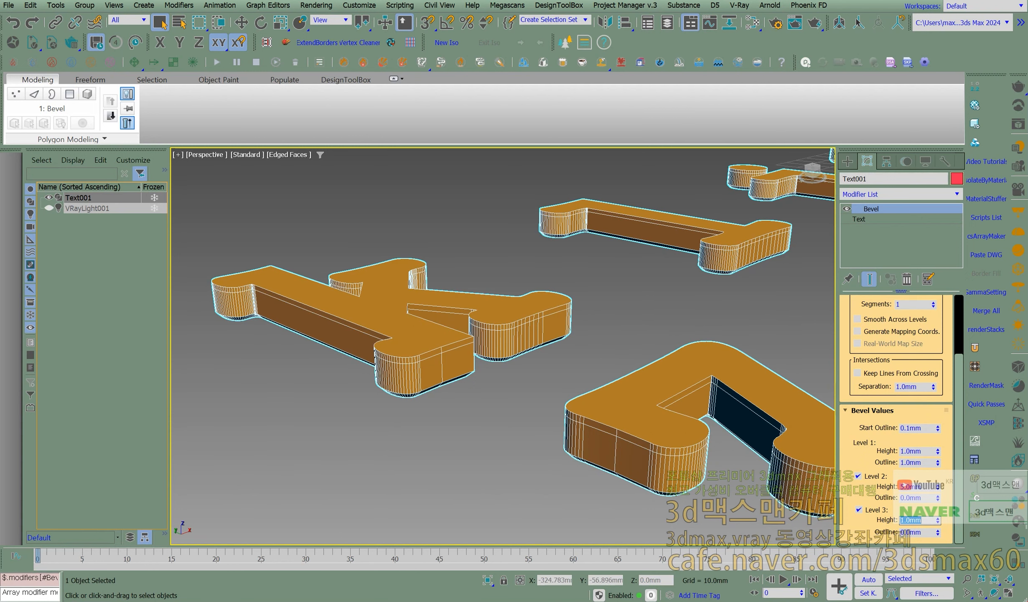
left_click(928, 467)
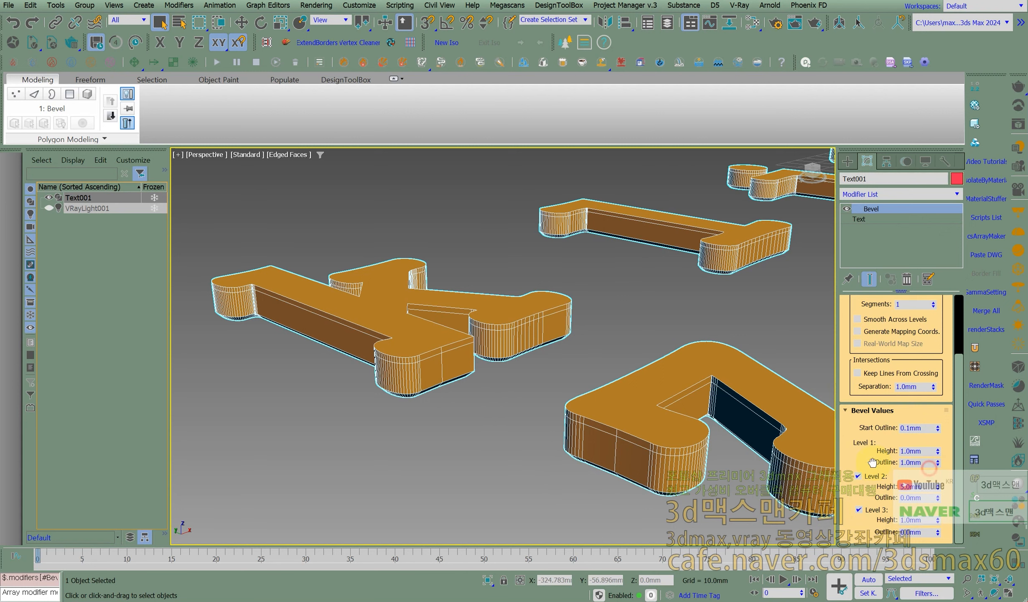
left_click(921, 532)
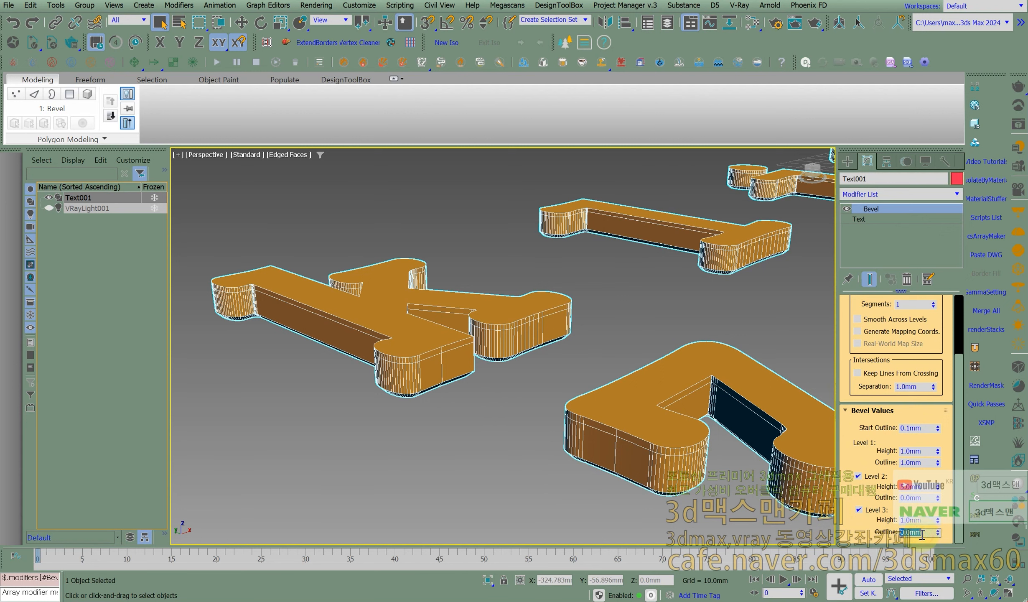
type("1")
key("Return")
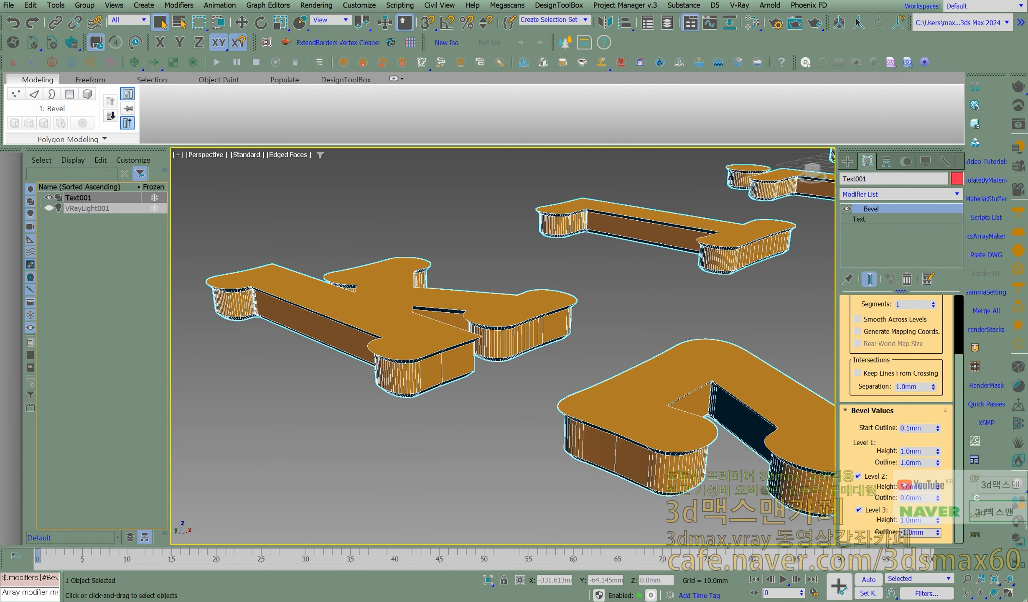
- Set the Level 3 Outline to -1 mm and inspect the inner corner of the digit 3 closely
type("-")
key("Return")
middle_click_drag(443, 328, 592, 367, "alt")
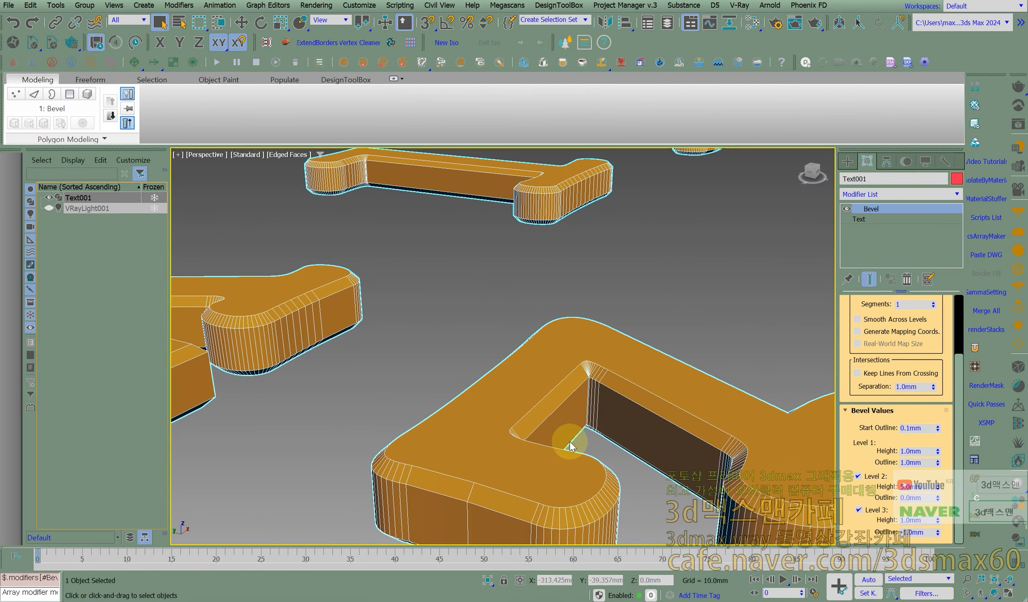
scroll(584, 378, "up", 1)
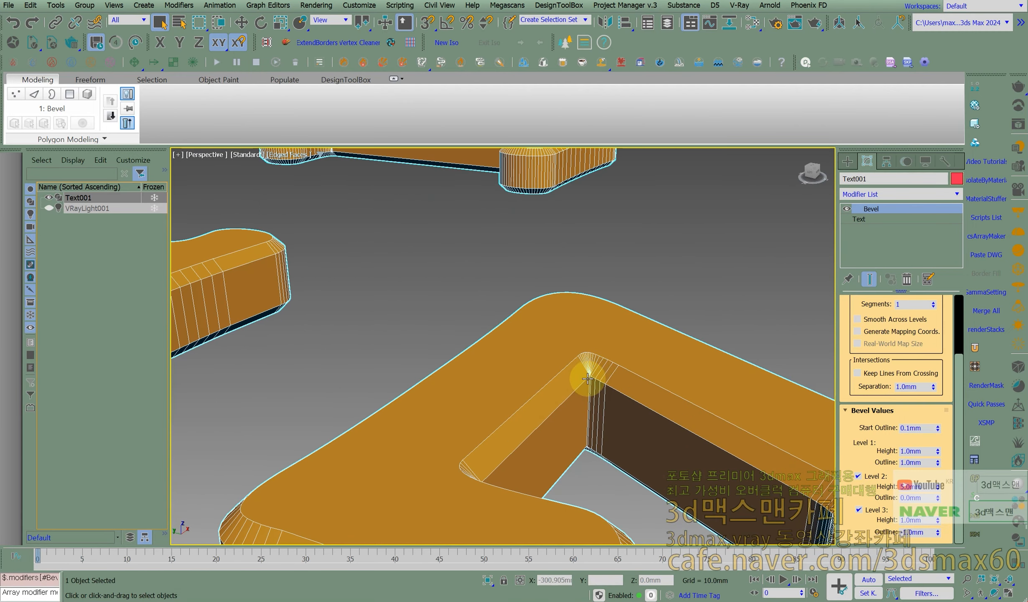
scroll(590, 374, "up", 2)
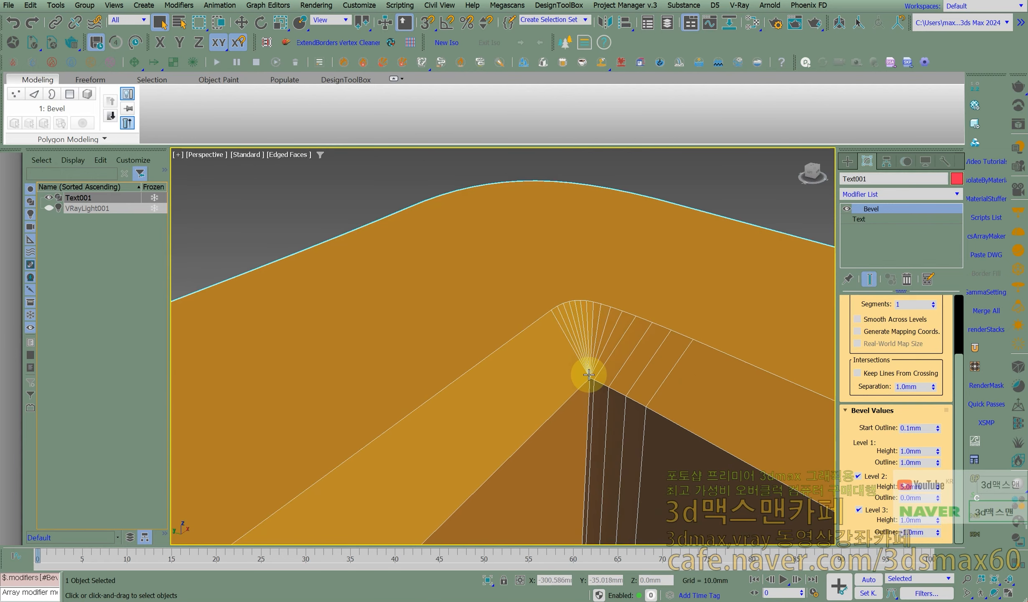
scroll(584, 390, "down", 2)
scroll(584, 390, "down", 3)
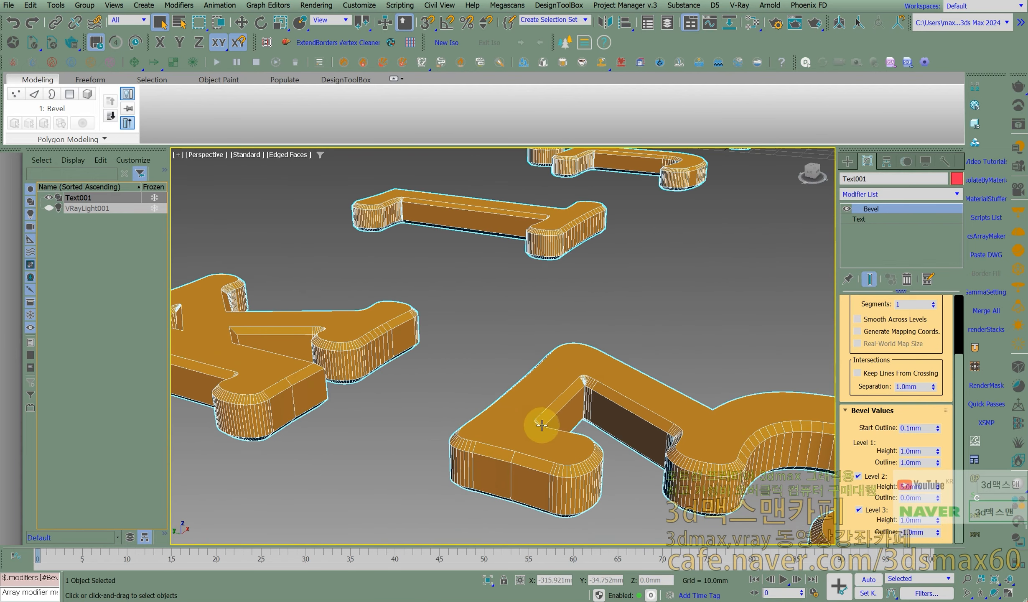
- Switch the Bevel's surface to Curved Sides and raise its Segments to 6
left_click_drag(846, 453, 846, 540)
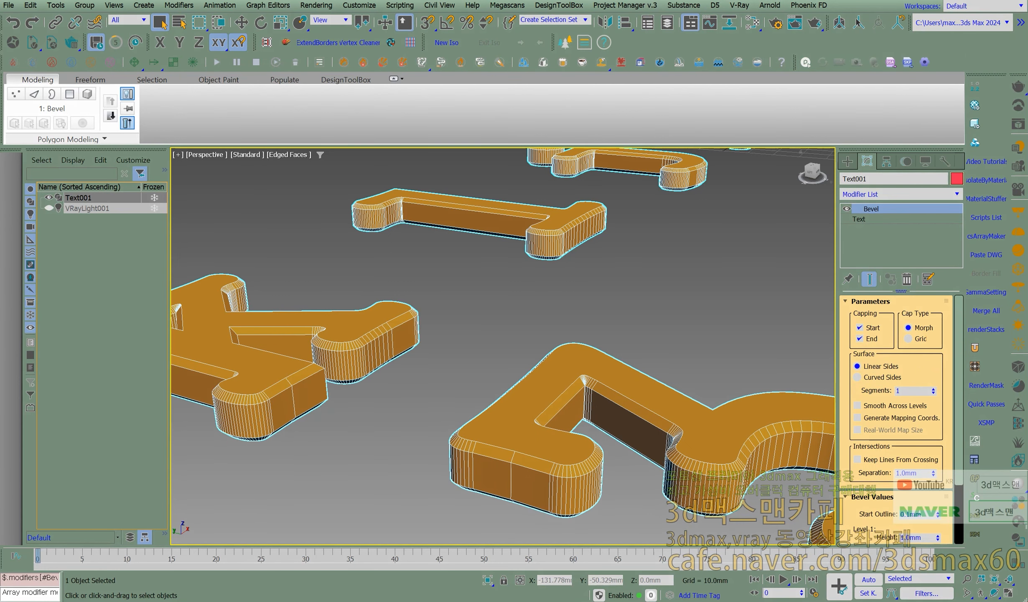
mouse_move(741, 160)
left_mouse_down()
mouse_move(780, 176)
mouse_move(789, 229)
mouse_move(771, 256)
left_mouse_up()
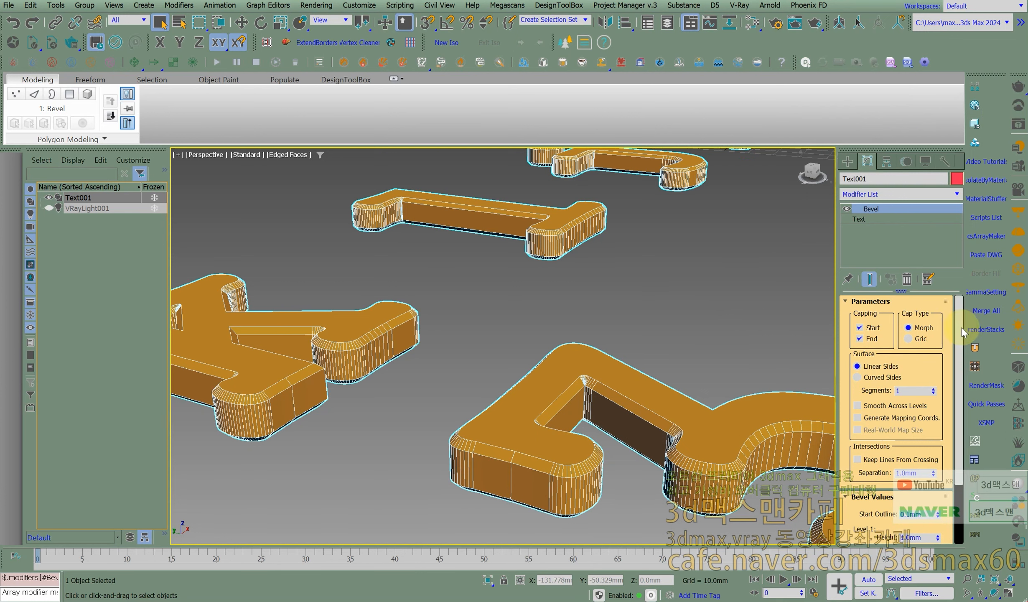
left_click(887, 415)
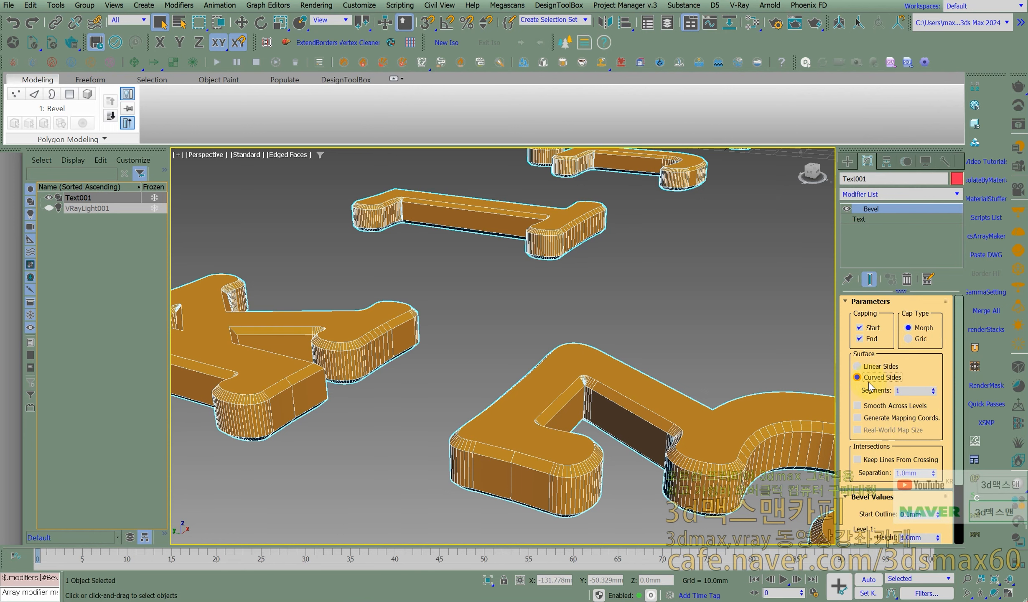
scroll(540, 341, "down", 5)
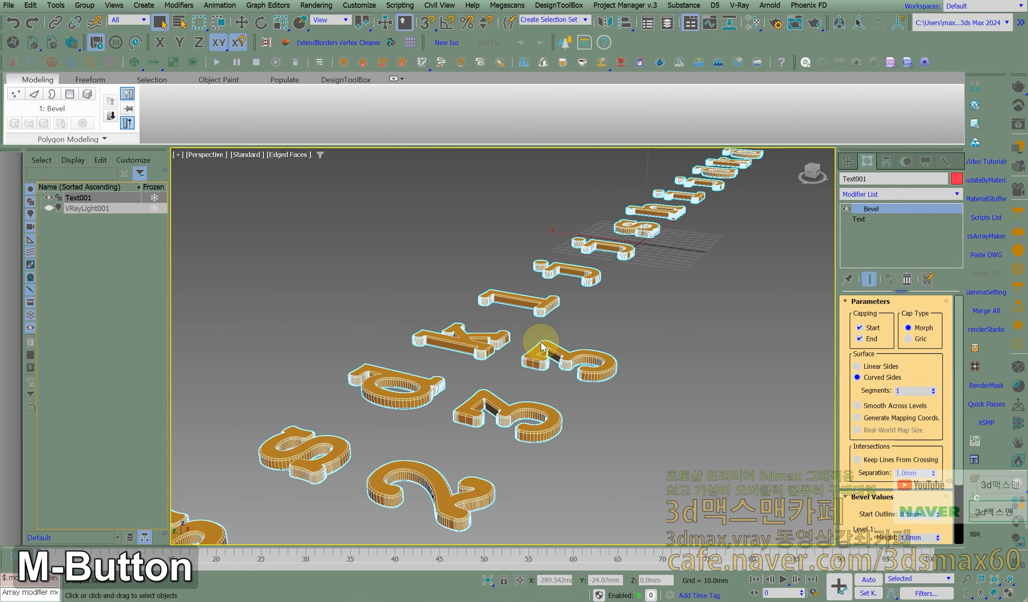
scroll(541, 342, "up", 5)
right_click(569, 263)
left_click(578, 276)
double_click(913, 392)
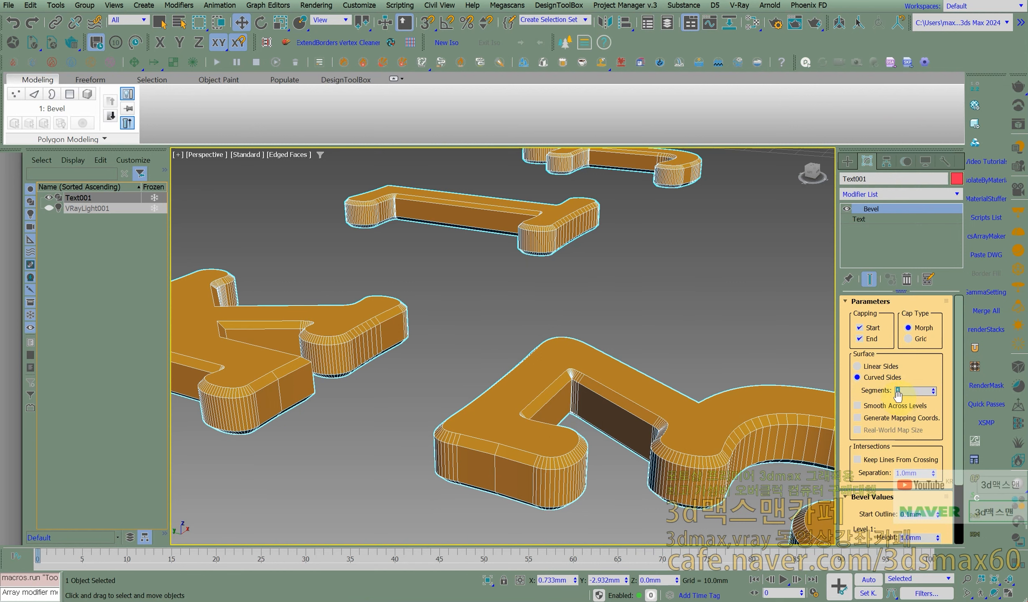
left_click(933, 388)
left_click(932, 389)
left_click(932, 388)
left_click(933, 388)
left_click(932, 388)
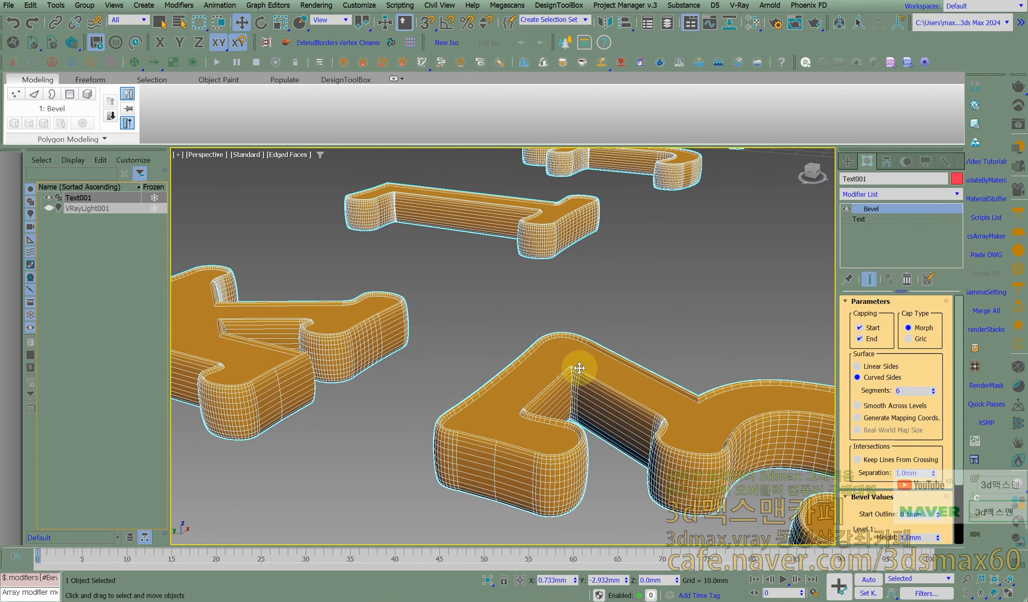
- Turn off the edged faces display and inspect the rounded edges of the letters up close
middle_click_drag(580, 367, 579, 372)
scroll(536, 382, "up", 3)
key("F4")
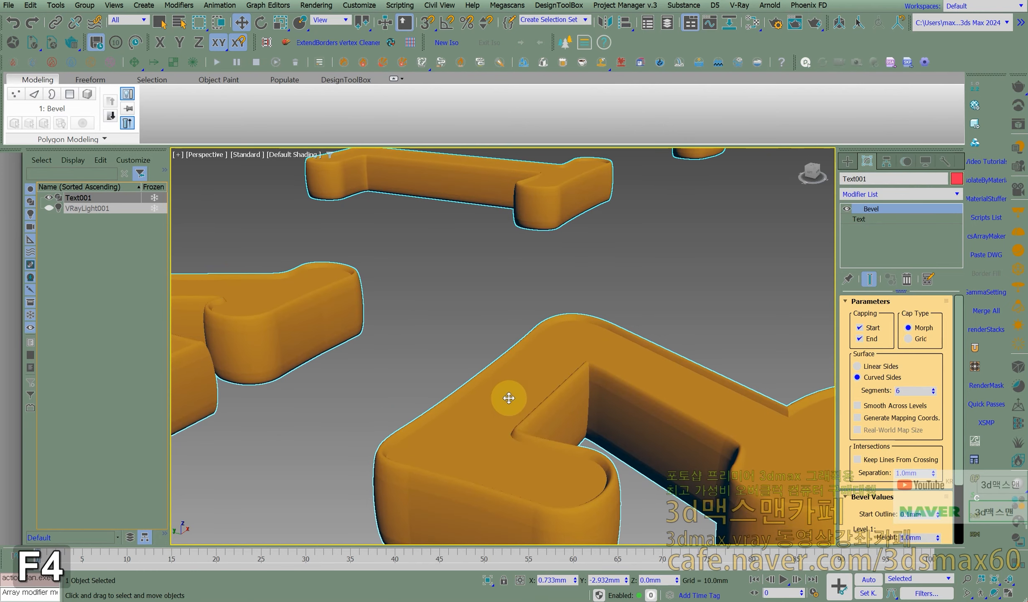
scroll(532, 422, "up", 2)
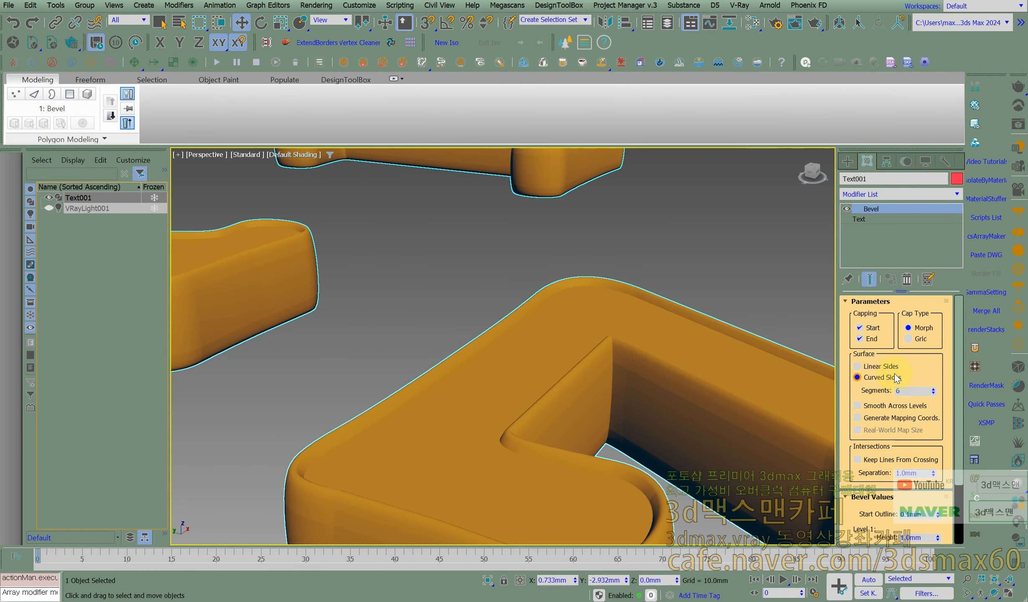
- Reduce the Bevel's Segments to 3 and check the smoothness of the curved edges
left_click(932, 393)
left_click(932, 394)
left_click(932, 393)
left_click(931, 393)
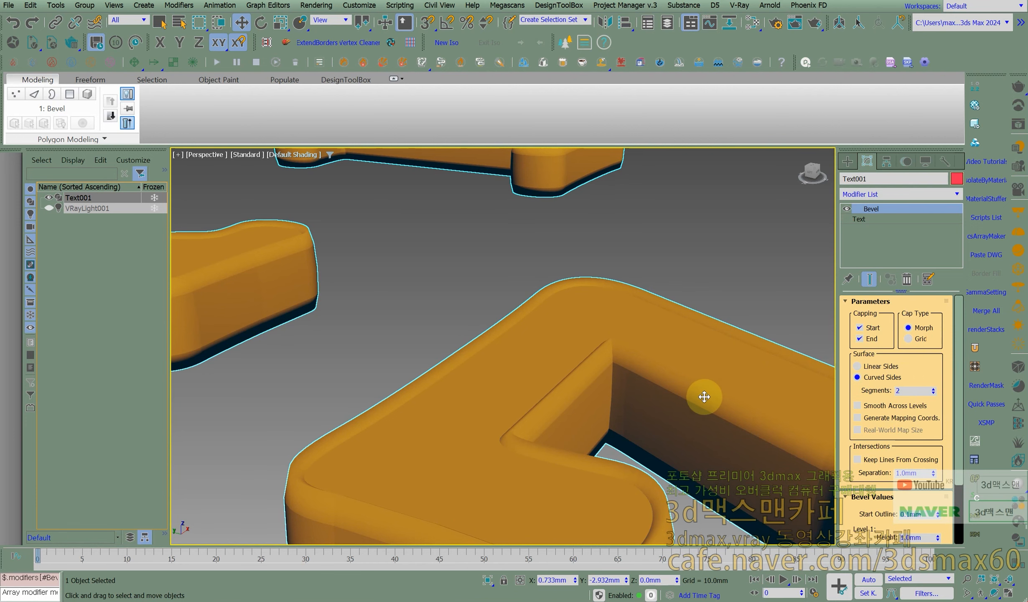
scroll(704, 397, "down", 2)
middle_click_drag(571, 384, 687, 372)
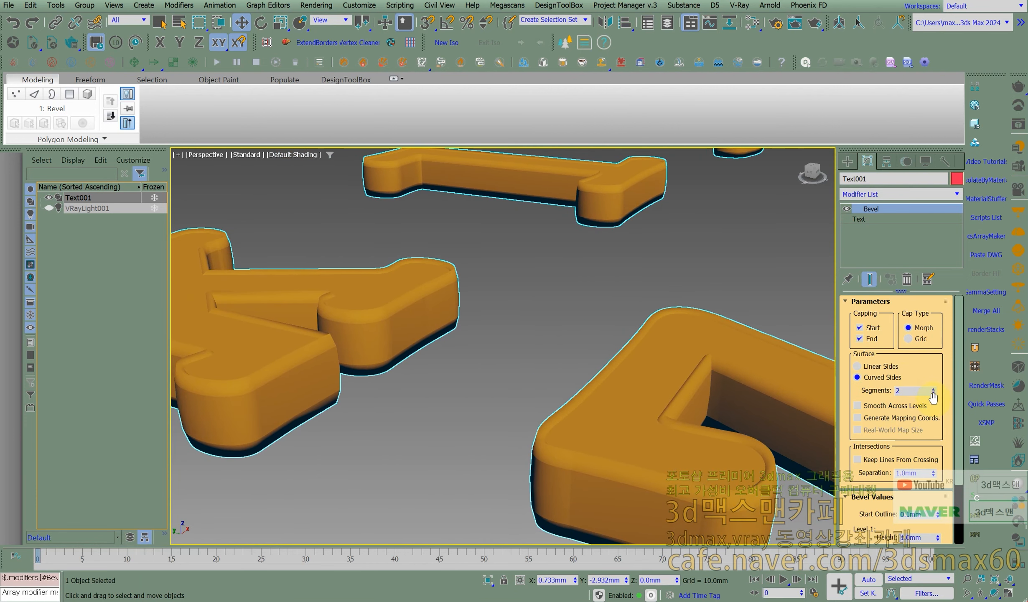
left_click(933, 393)
left_click(936, 390)
scroll(711, 397, "down", 3)
middle_click_drag(711, 398, 766, 271)
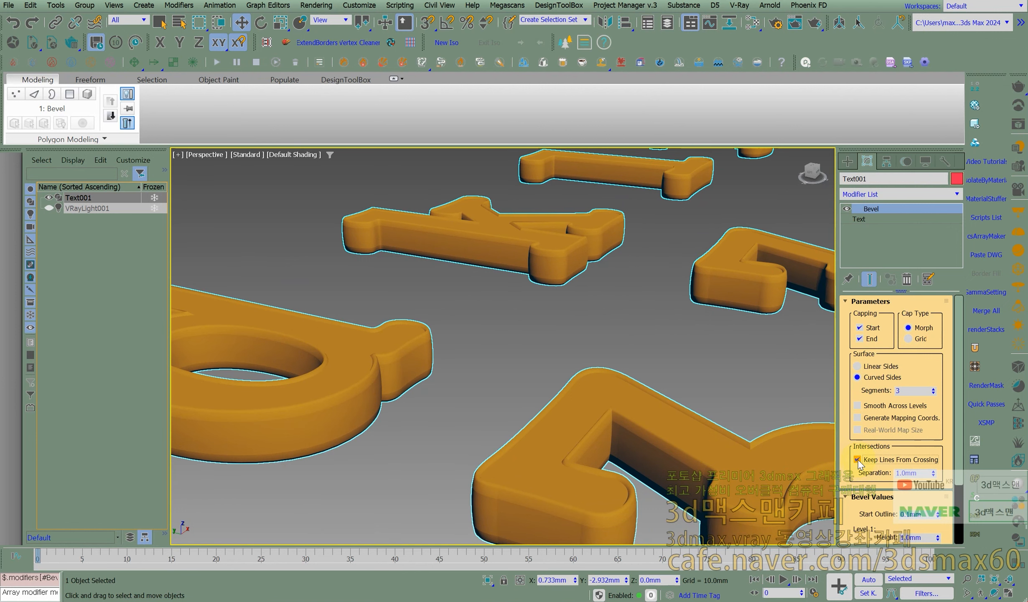
- Render a close-up of the bevelled digit 2 in the V-Ray Frame Buffer, then return to the viewport
middle_click_drag(692, 428, 489, 386)
scroll(514, 397, "down", 6)
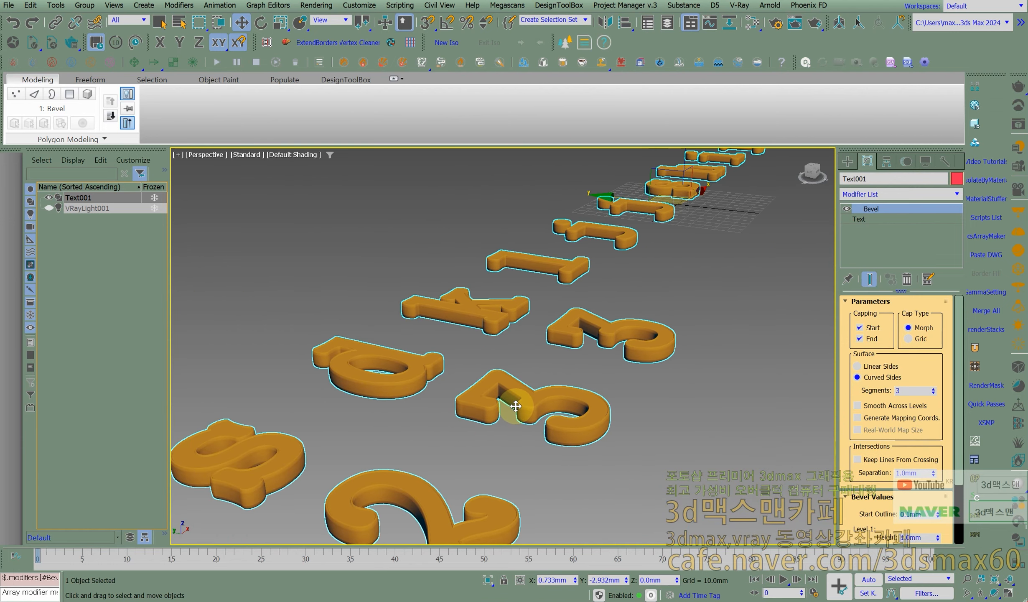
middle_click_drag(447, 415, 500, 363)
scroll(495, 376, "up", 3)
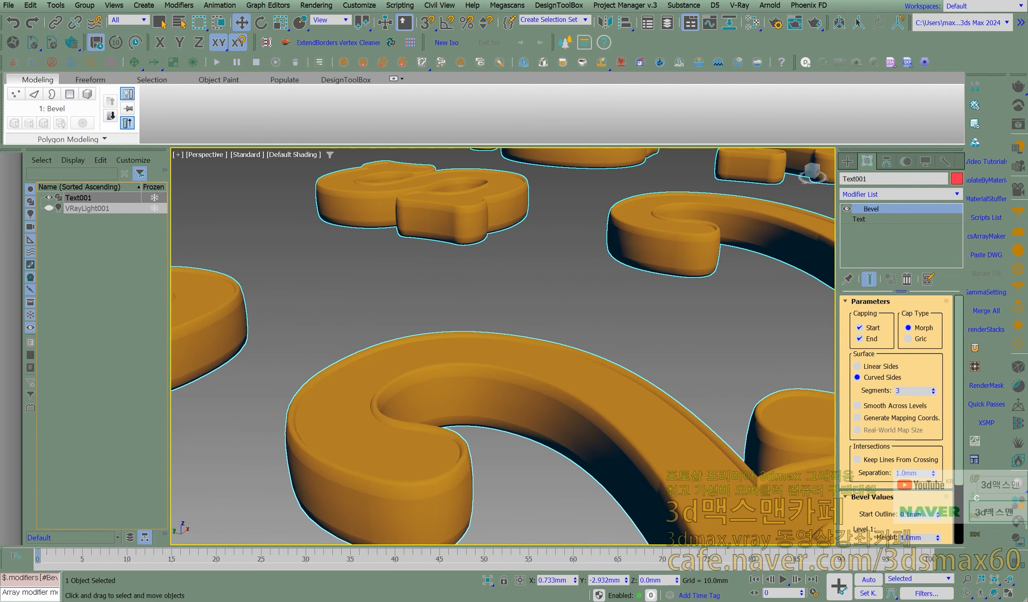
left_click_drag(0, 52, 790, 94)
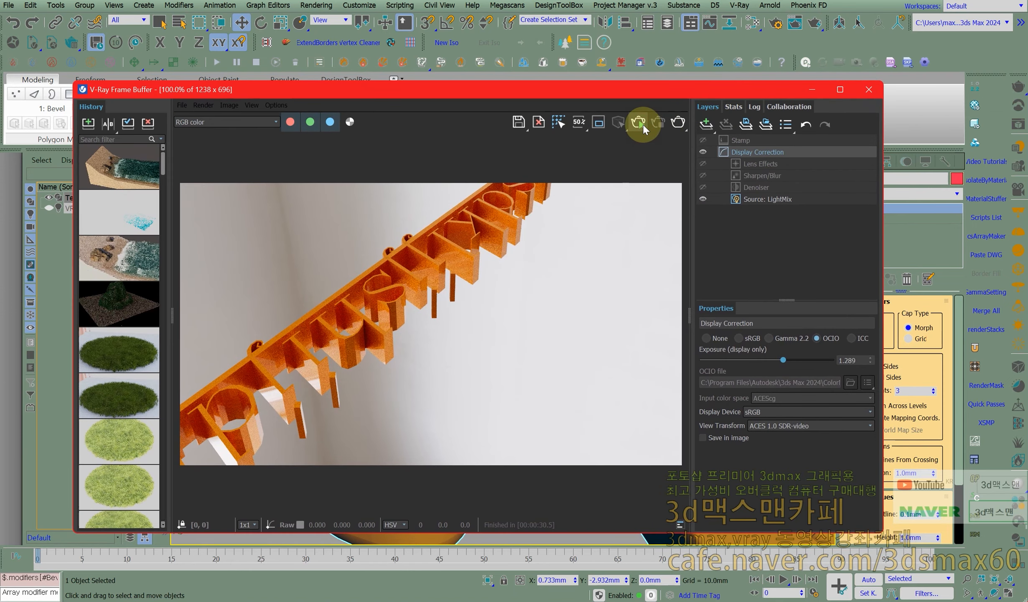
left_click(376, 323)
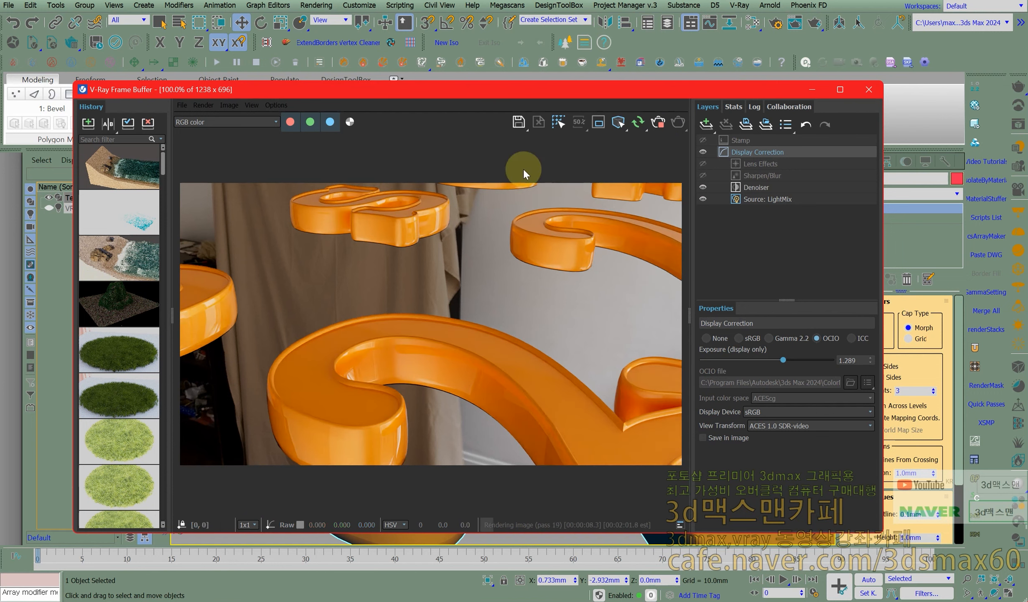
left_click_drag(518, 88, 0, 90)
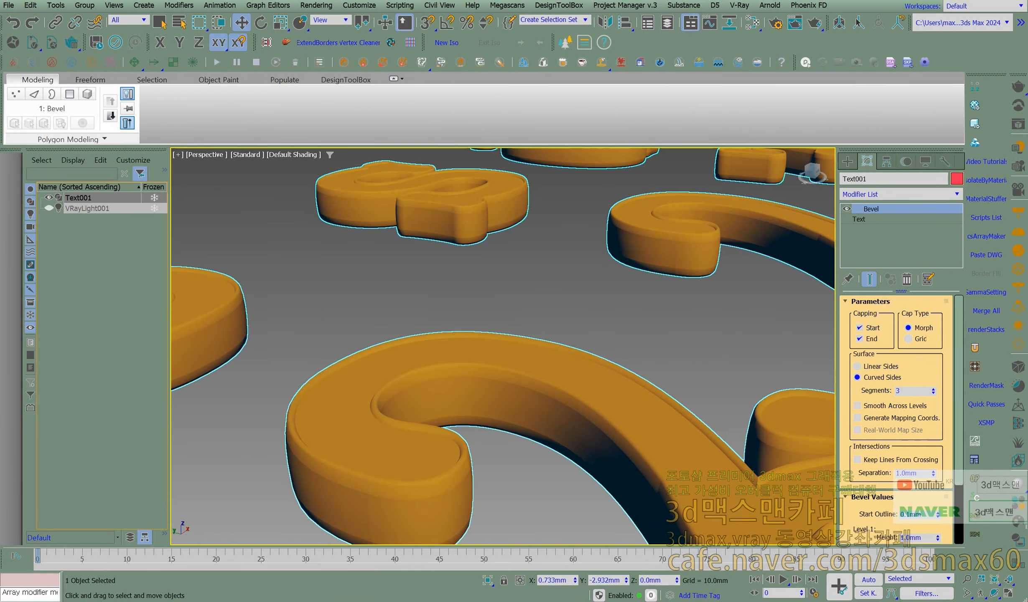
- Remove the Bevel modifier from the text
scroll(360, 335, "down", 10)
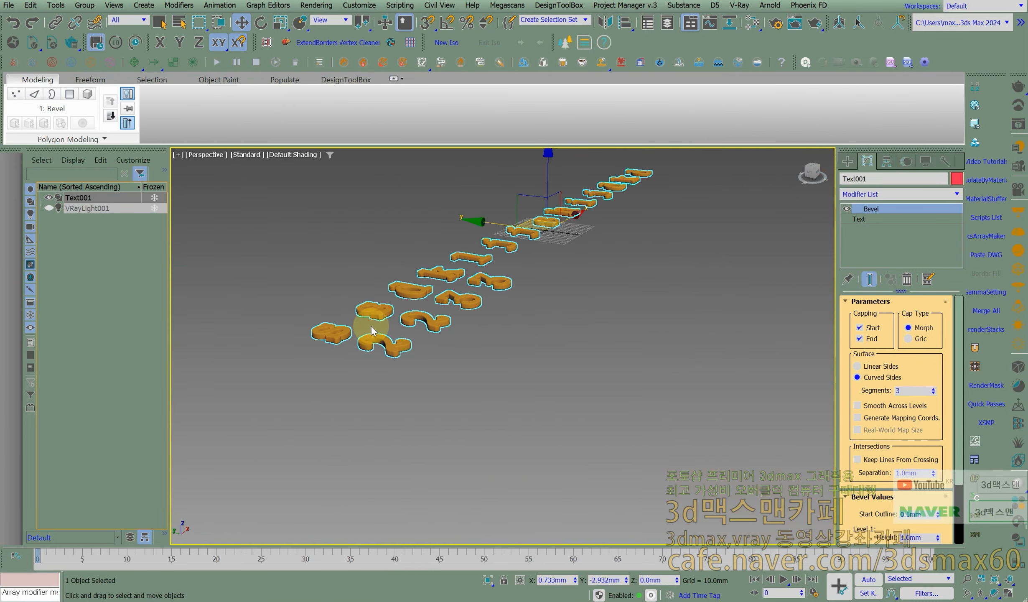
middle_click_drag(410, 313, 764, 276, "alt")
left_click(902, 279)
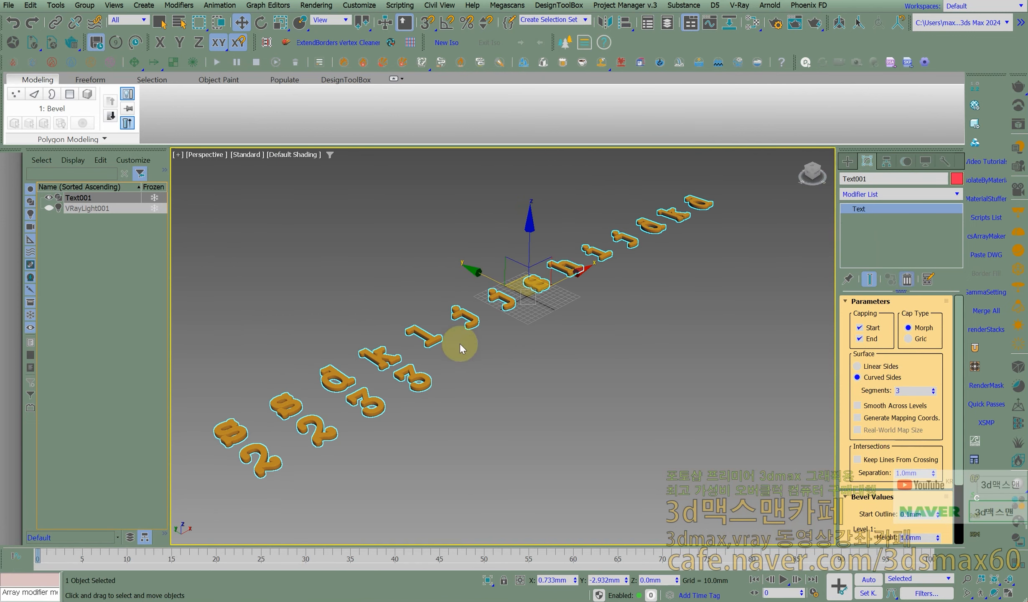
- Set the text's Kerning to 5 mm to bring the letters closer together
middle_click_drag(425, 368, 469, 350)
double_click(919, 384)
type("5")
key("Return")
- Apply an Extrude modifier to the text and set its Amount to 10 mm
scroll(434, 319, "up", 3)
mouse_move(435, 317)
middle_mouse_down()
mouse_move(488, 314)
mouse_move(449, 305)
middle_mouse_up()
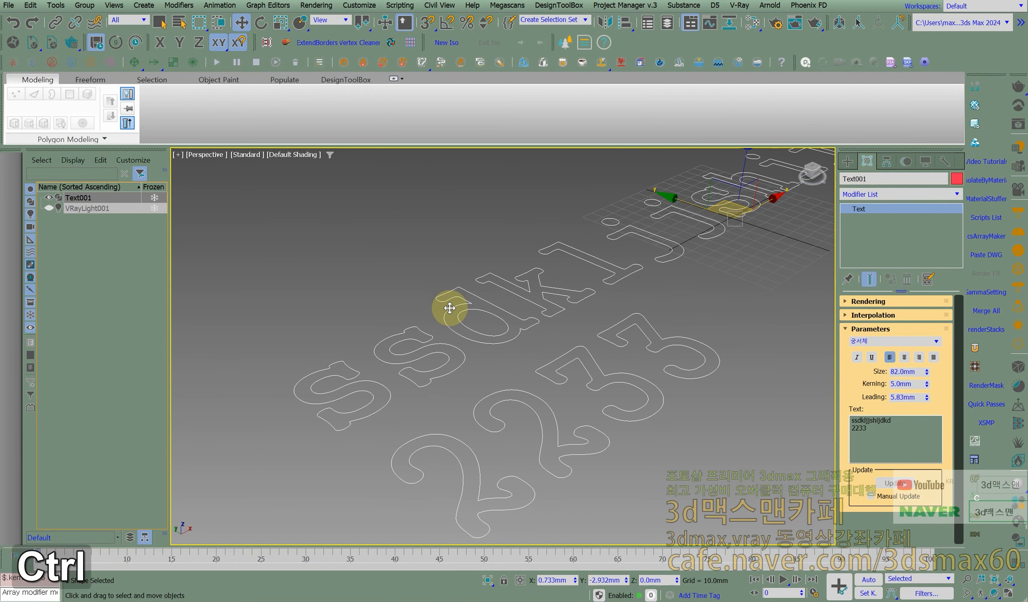
key("ctrl+e")
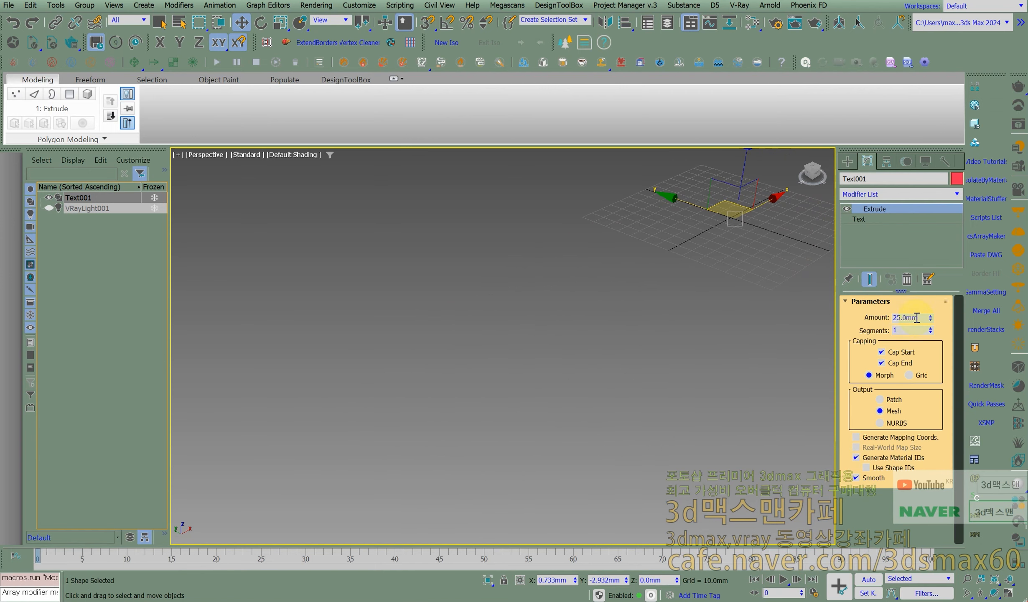
middle_click_drag(546, 394, 516, 362)
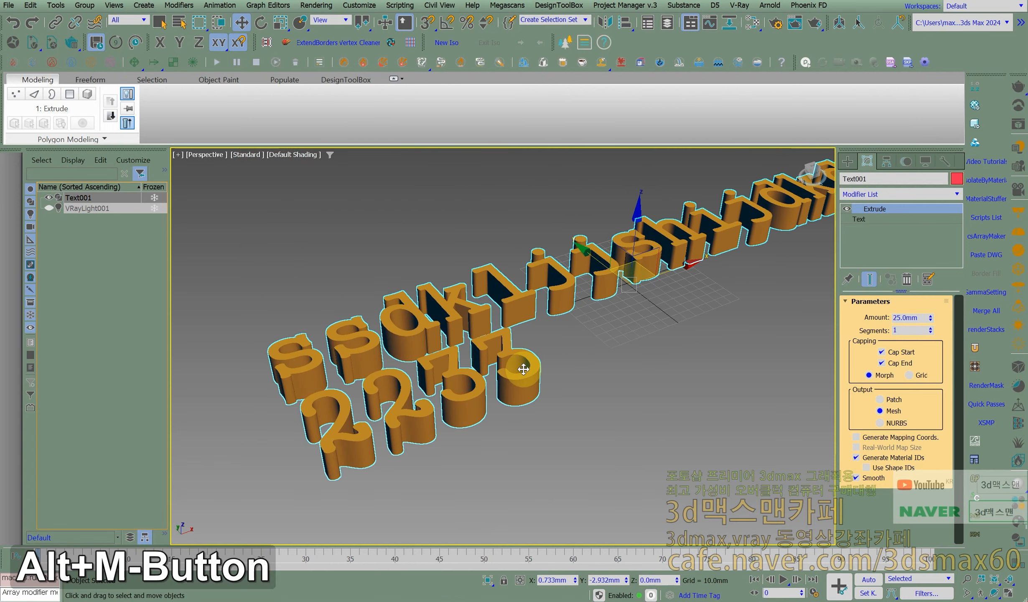
scroll(481, 317, "up", 2)
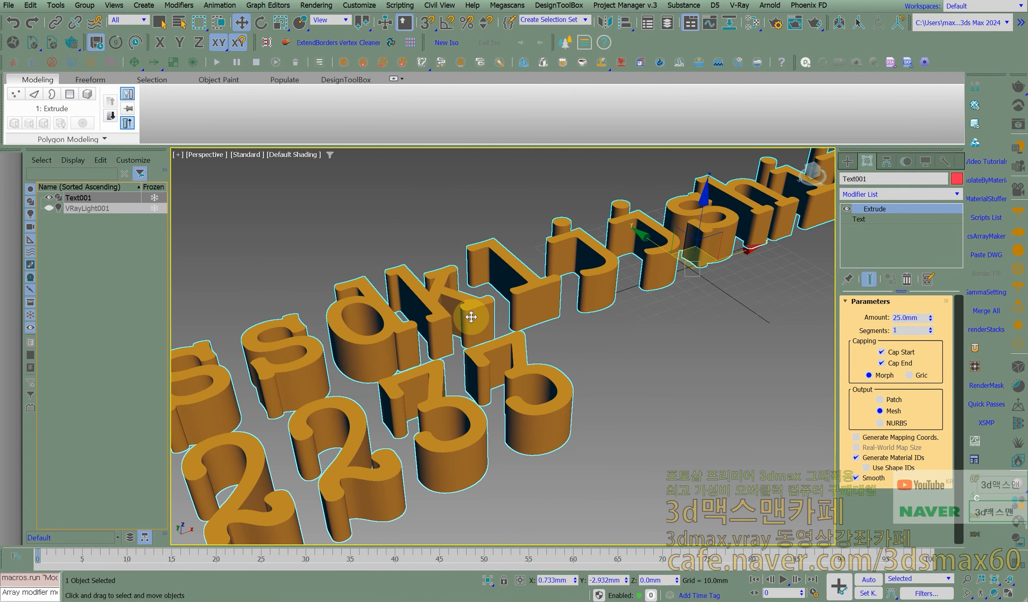
scroll(473, 333, "down", 3)
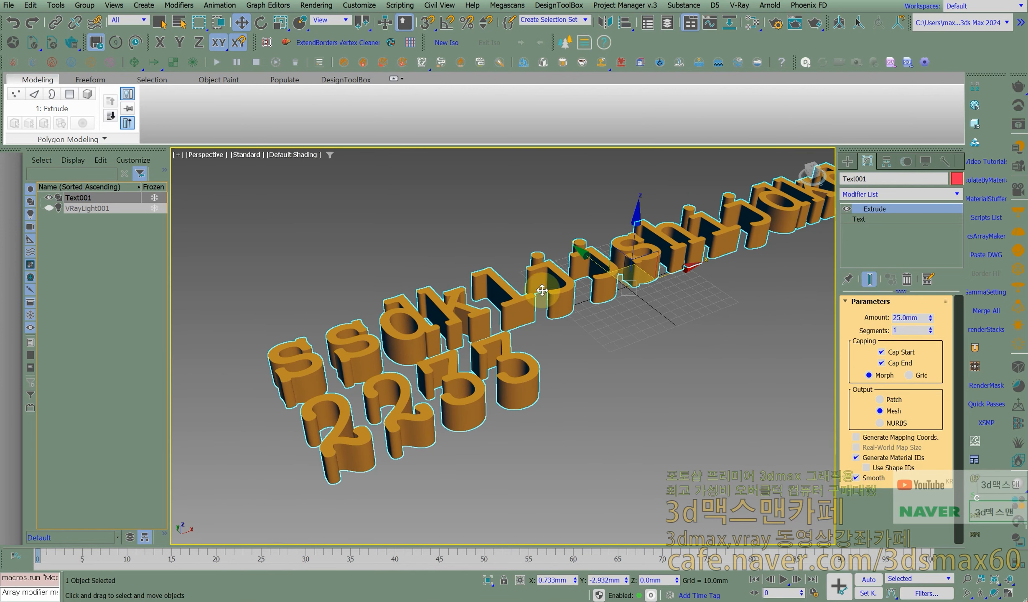
middle_click_drag(629, 303, 573, 308)
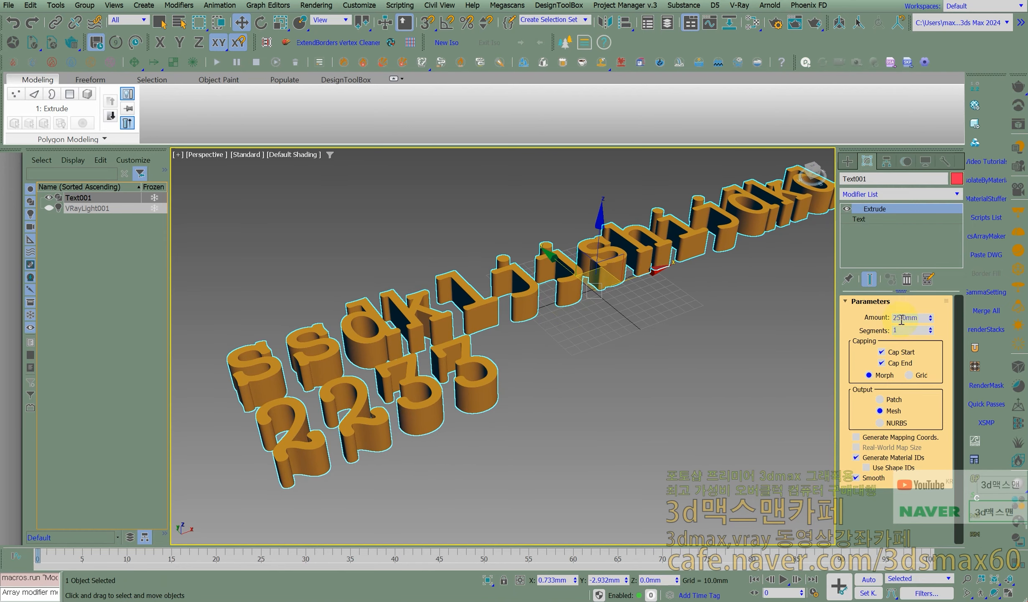
type("10")
key("Return")
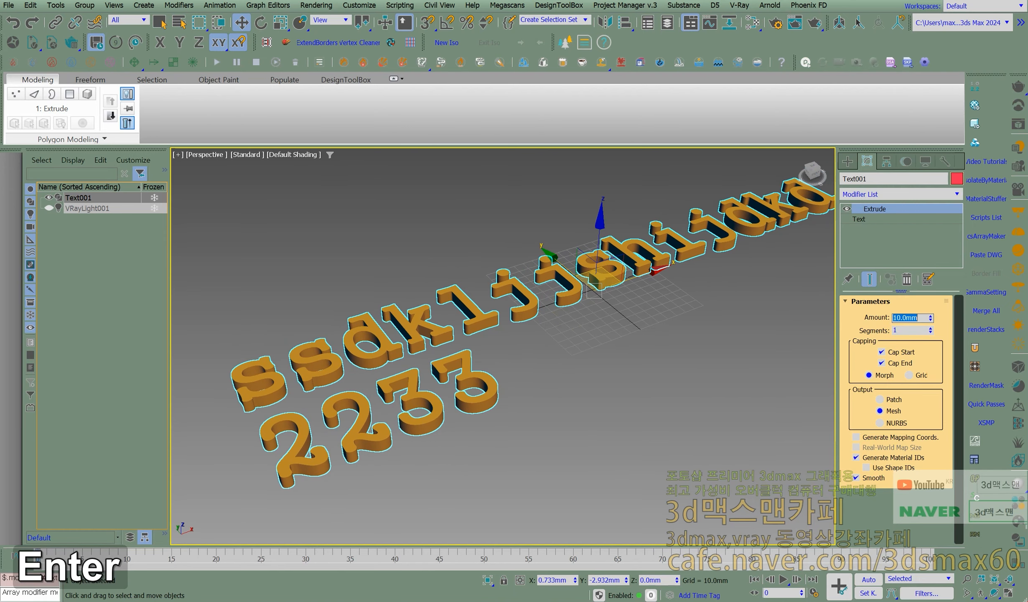
- Apply an Edit Poly modifier on top of the text's Extrude modifier
middle_click_drag(479, 362, 471, 361)
type("x")
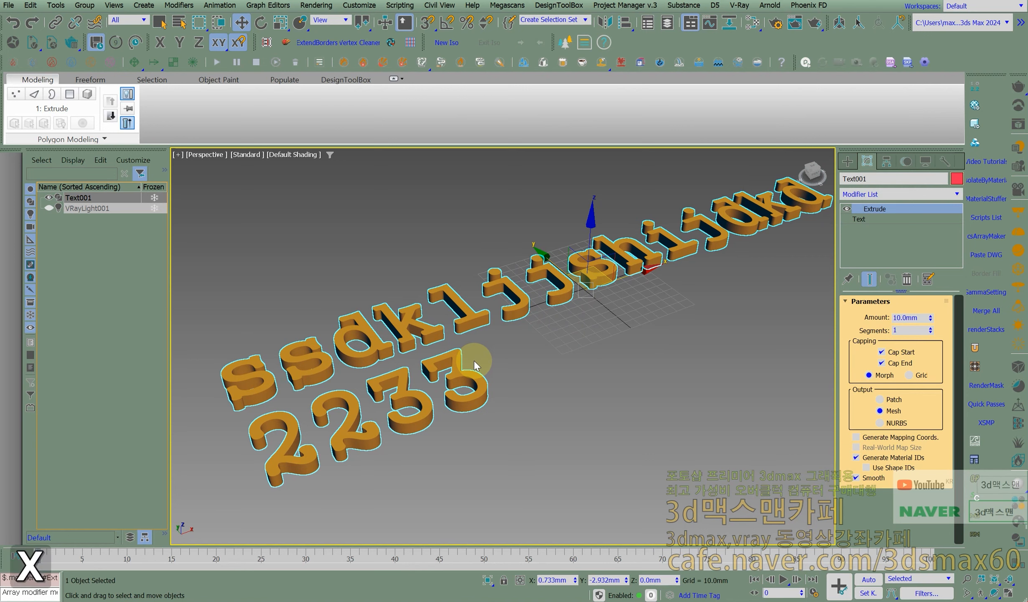
type("ed")
key("Return")
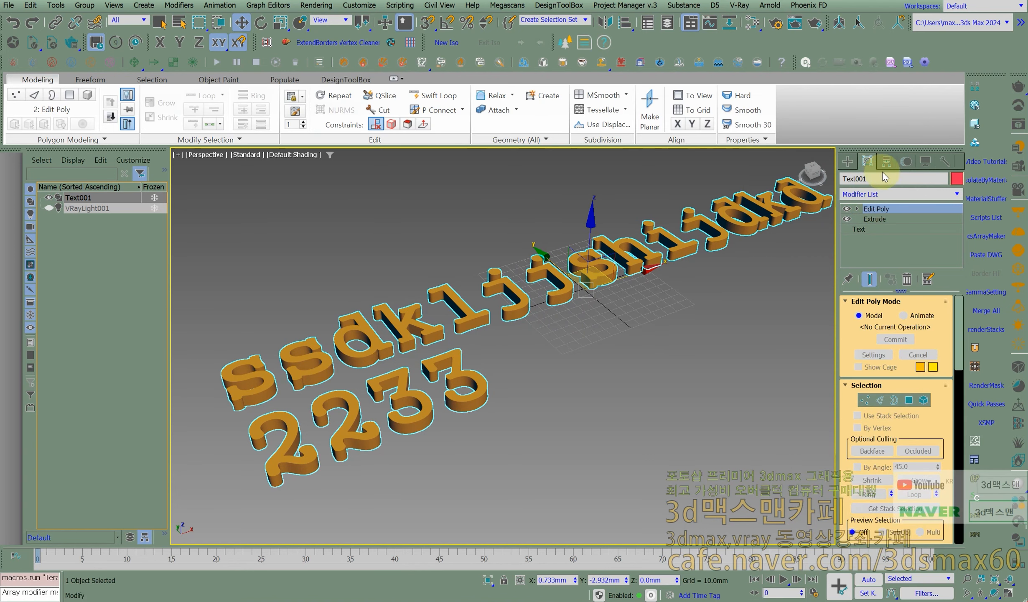
left_click(956, 194)
left_click(515, 312)
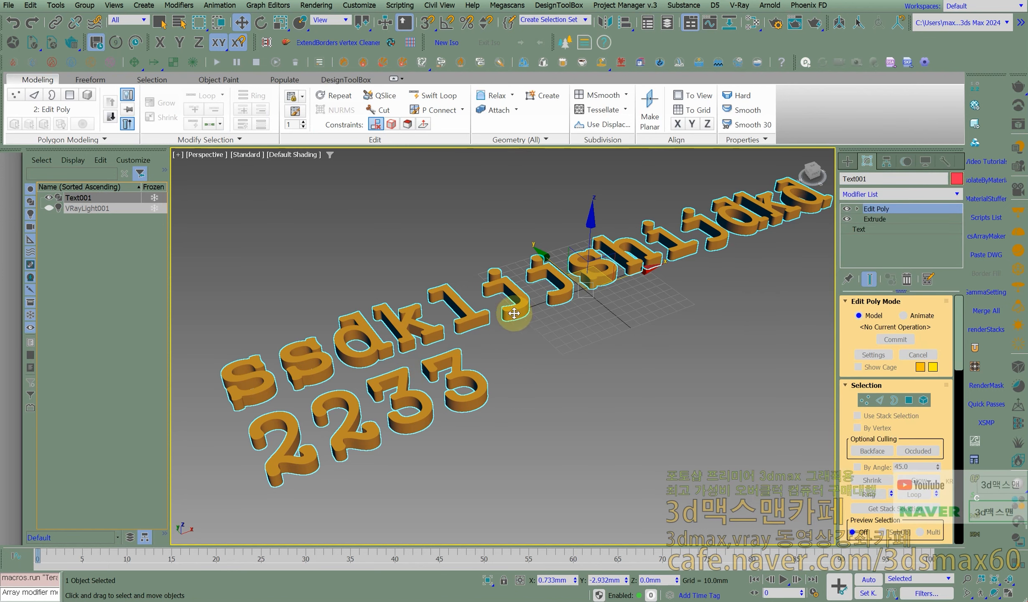
middle_click_drag(516, 312, 550, 290)
scroll(494, 326, "up", 4)
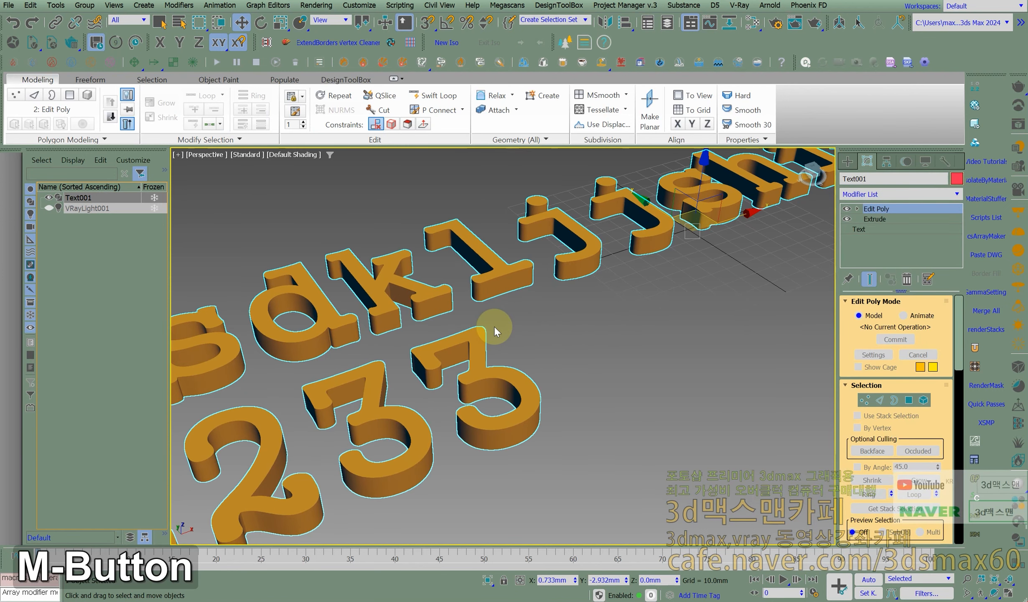
left_click(857, 209)
left_click(876, 229)
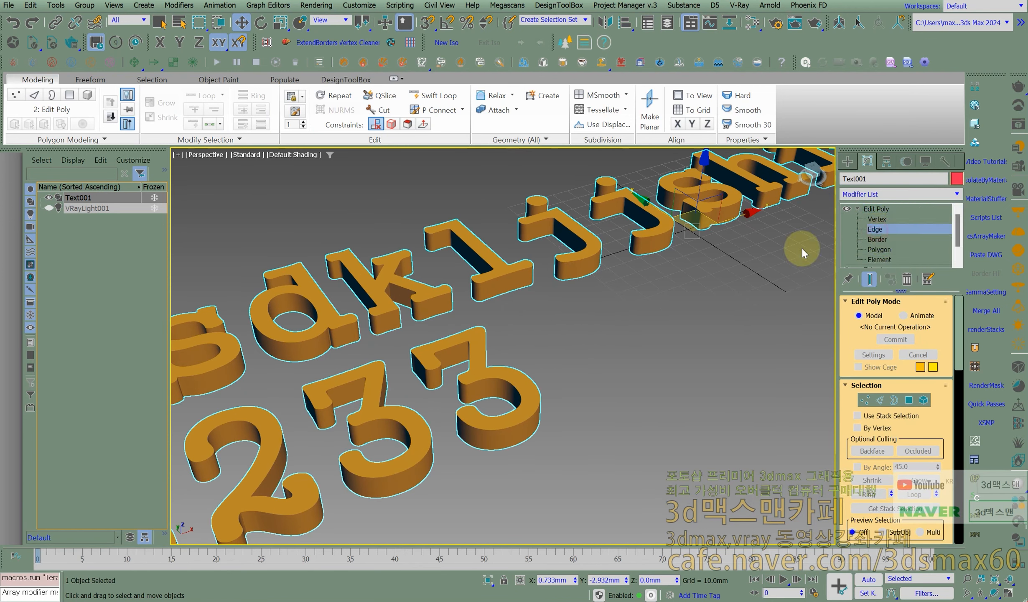
scroll(447, 335, "down", 8)
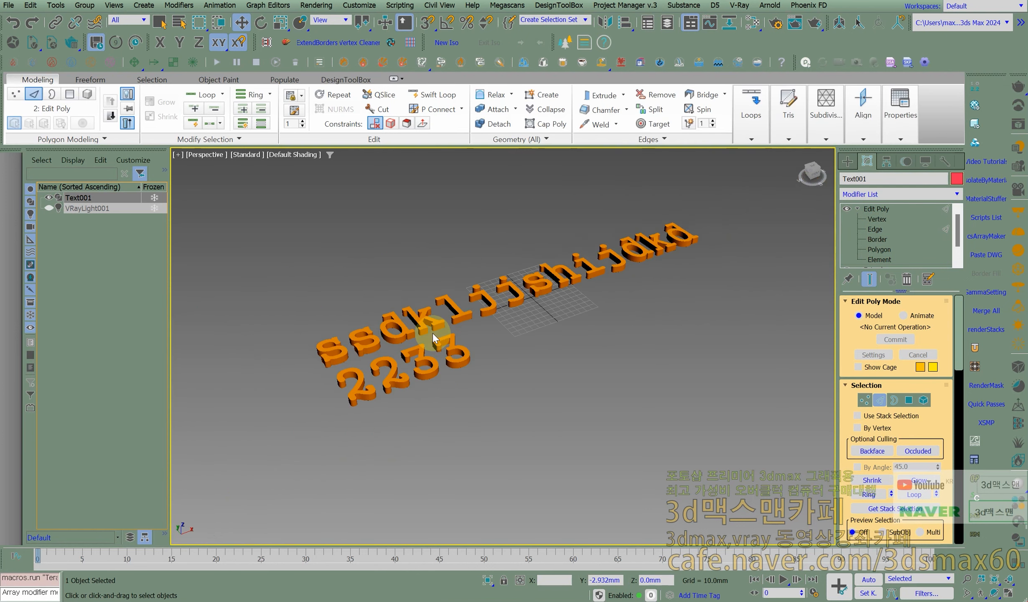
left_click(878, 210)
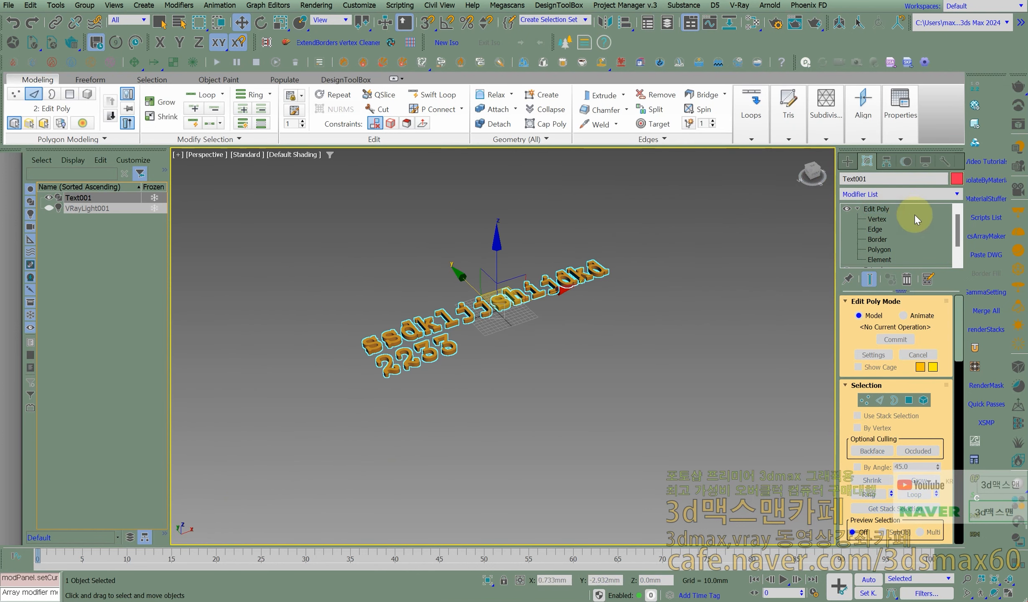
scroll(930, 220, "down", 1)
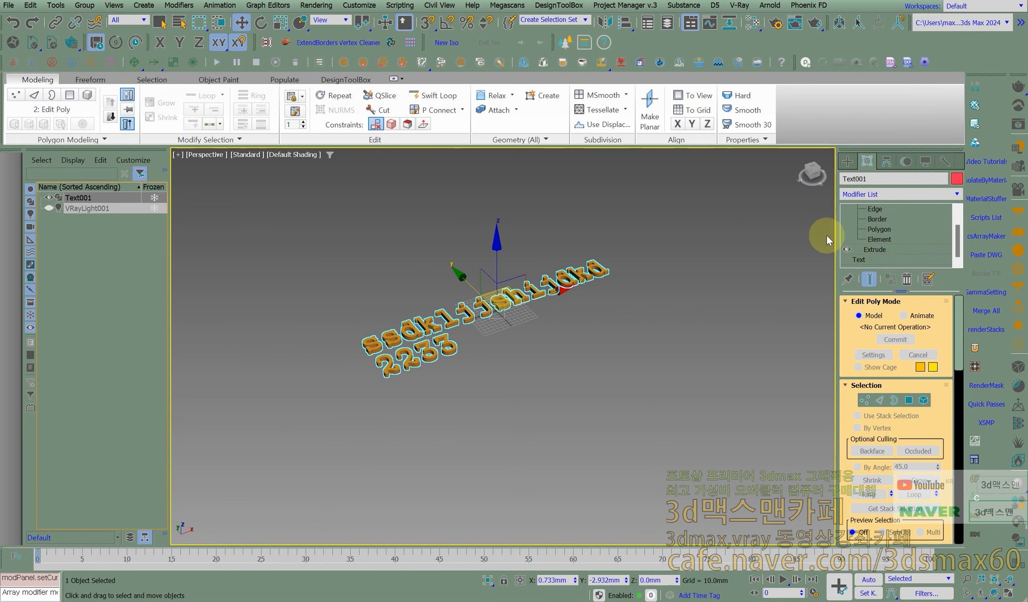
scroll(420, 315, "up", 6)
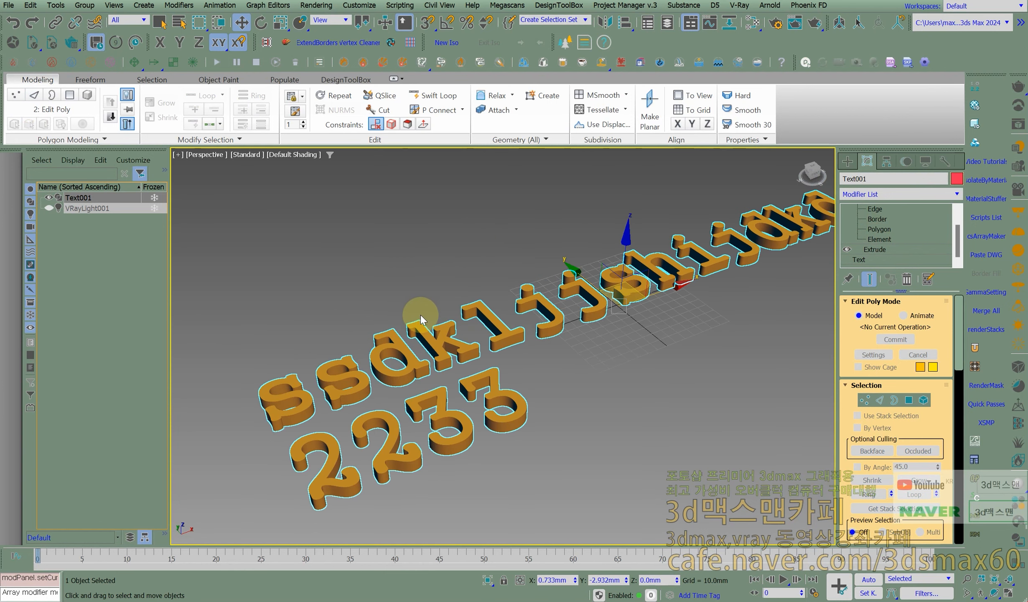
- Select all edges of the extruded text at the Edit Poly Edge level, and leave the sub-object level
left_click(885, 402)
middle_click_drag(635, 357, 574, 359)
scroll(574, 358, "down", 4)
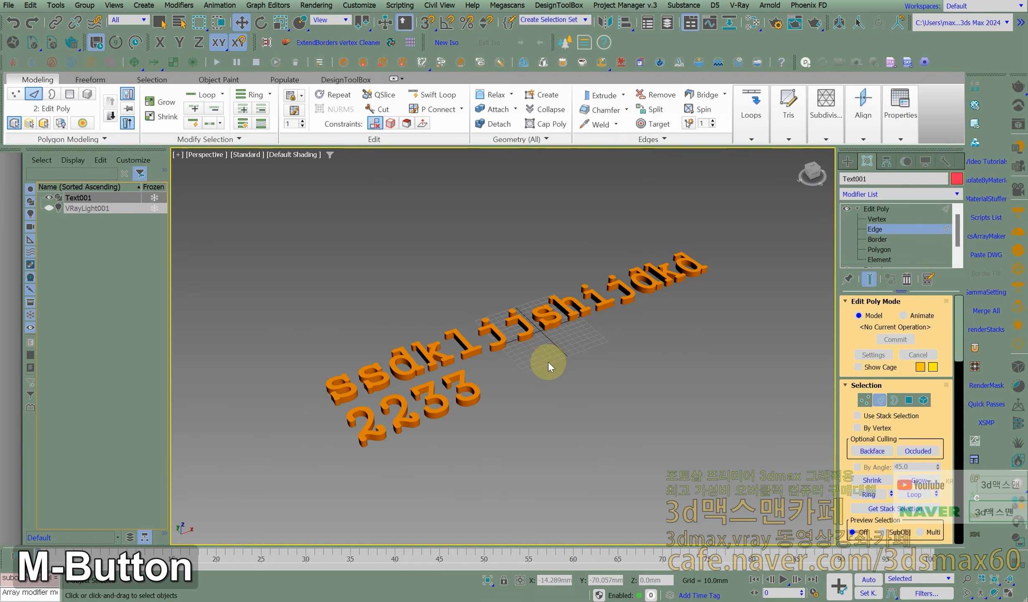
left_click_drag(760, 453, 723, 447)
left_click(471, 369)
scroll(462, 368, "up", 8)
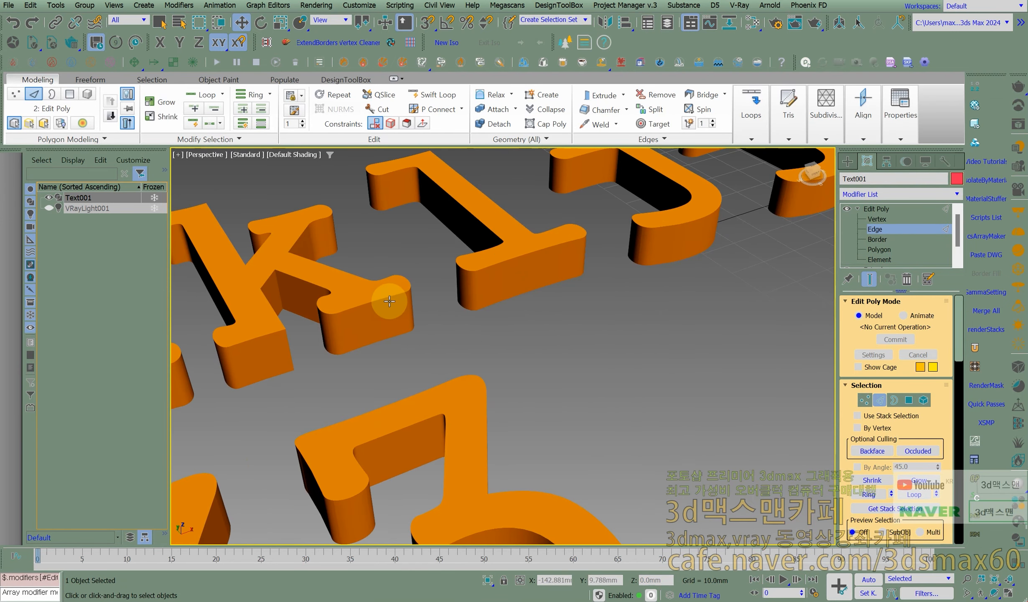
scroll(298, 312, "down", 8)
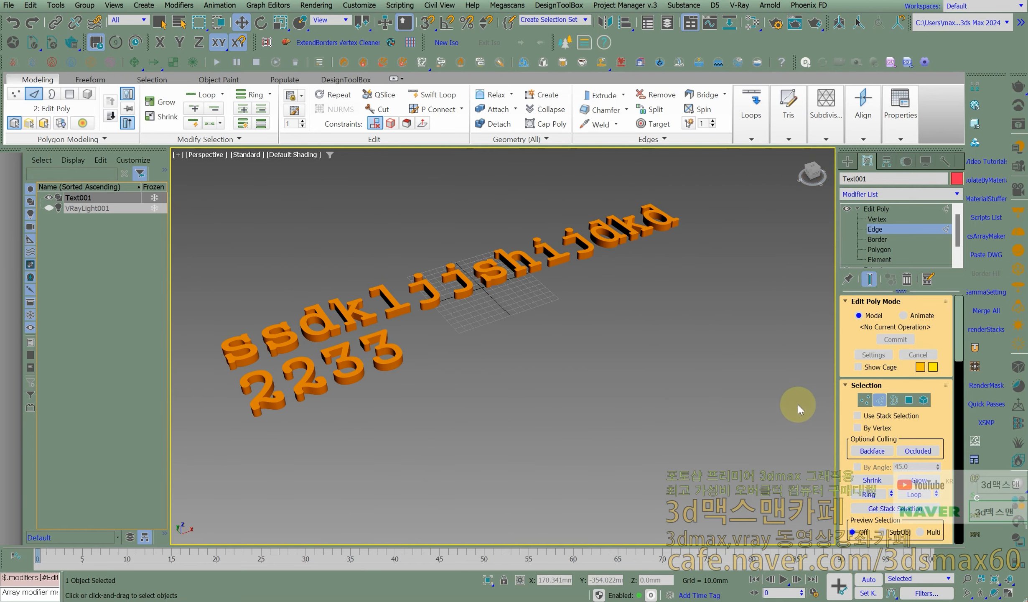
middle_click_drag(483, 350, 431, 336)
scroll(479, 331, "up", 5)
scroll(430, 336, "down", 5)
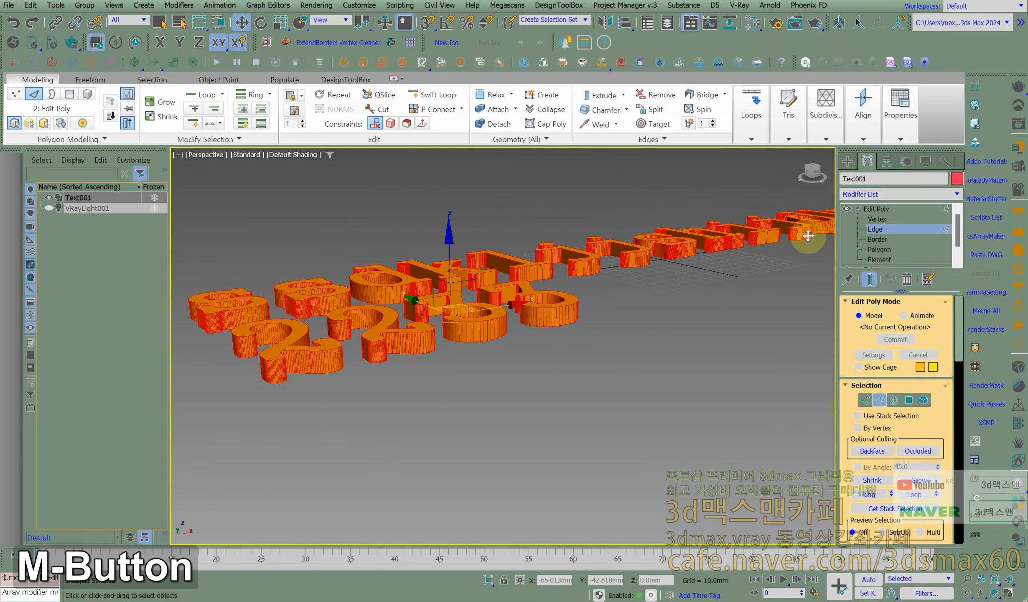
left_click(884, 210)
middle_click_drag(718, 247, 425, 280)
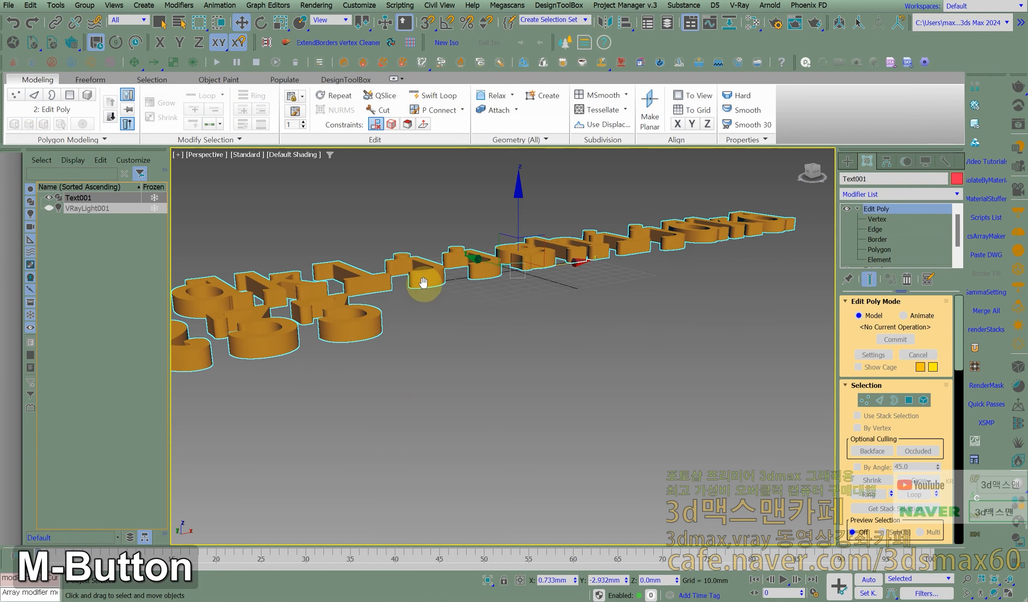
- Create a box about 27 mm long, 34 mm wide and 20 mm high in front of the text
left_click(848, 160)
left_click(846, 179)
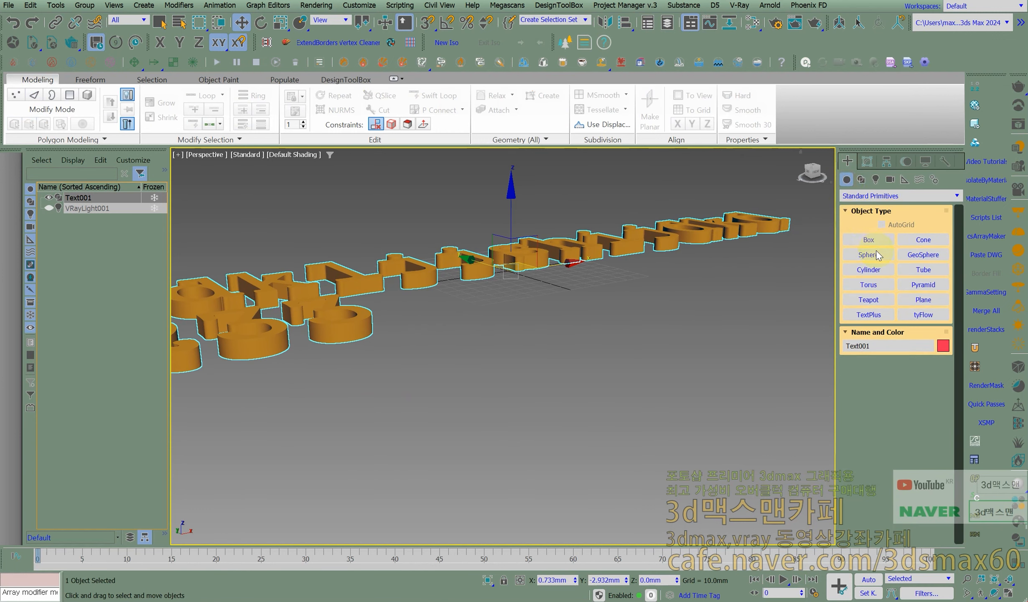
left_click(868, 239)
left_click_drag(611, 407, 590, 445)
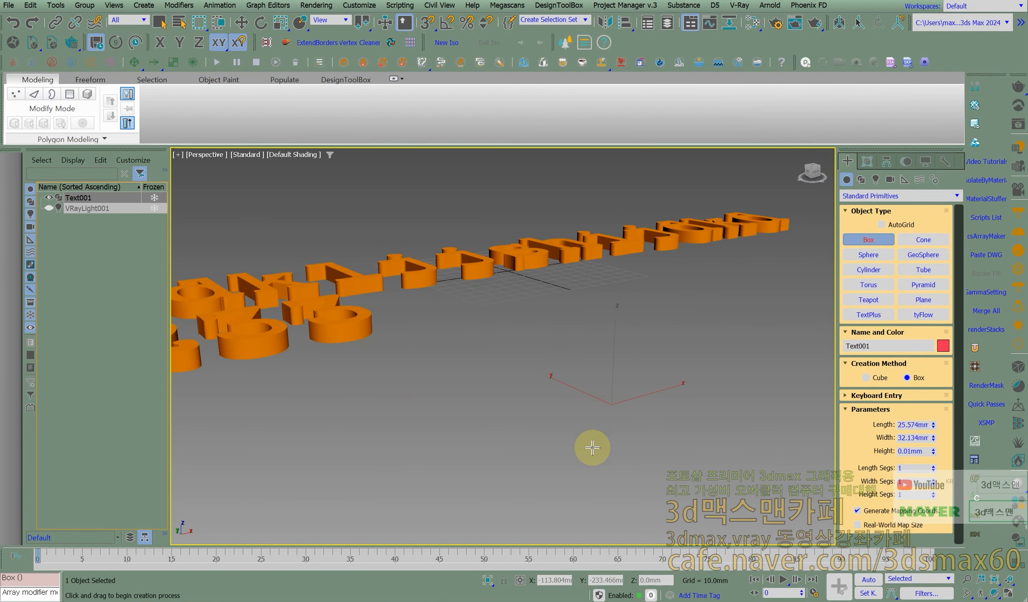
left_click(589, 398)
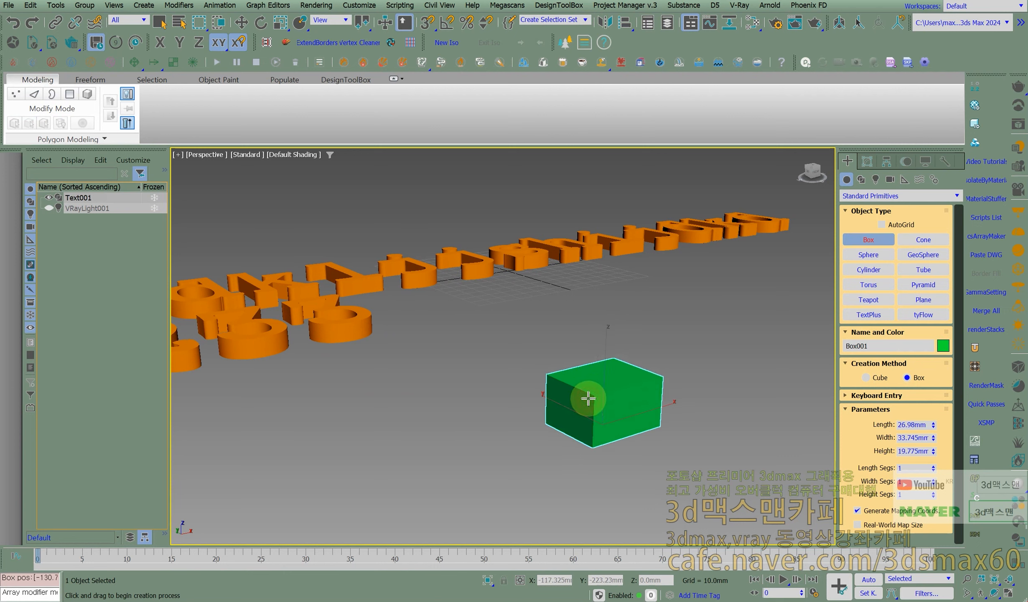
- Apply an Edit Poly modifier to the box and enter its Edge level
right_click(591, 397)
type("xed")
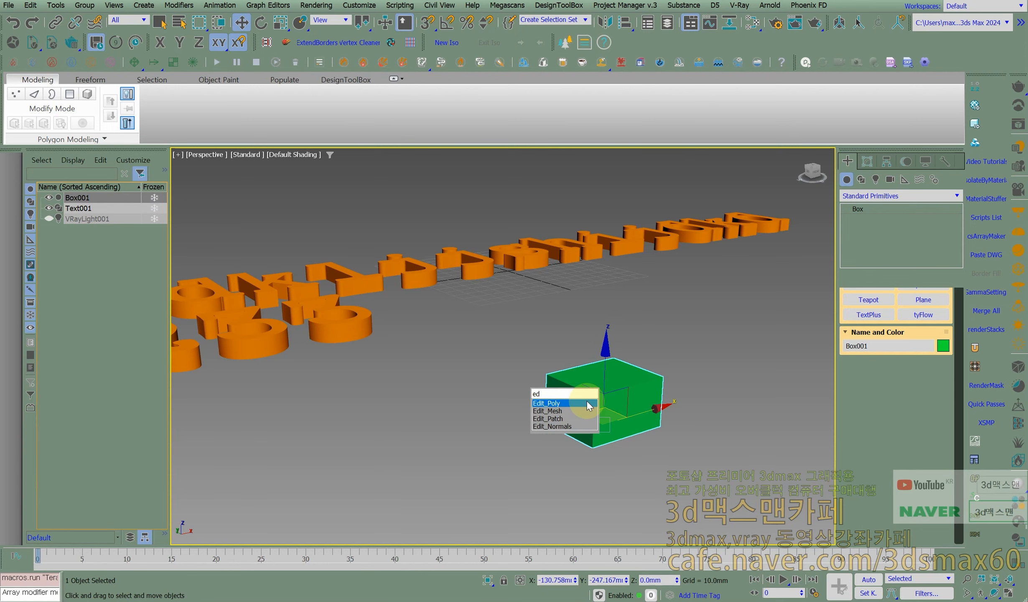
left_click(586, 402)
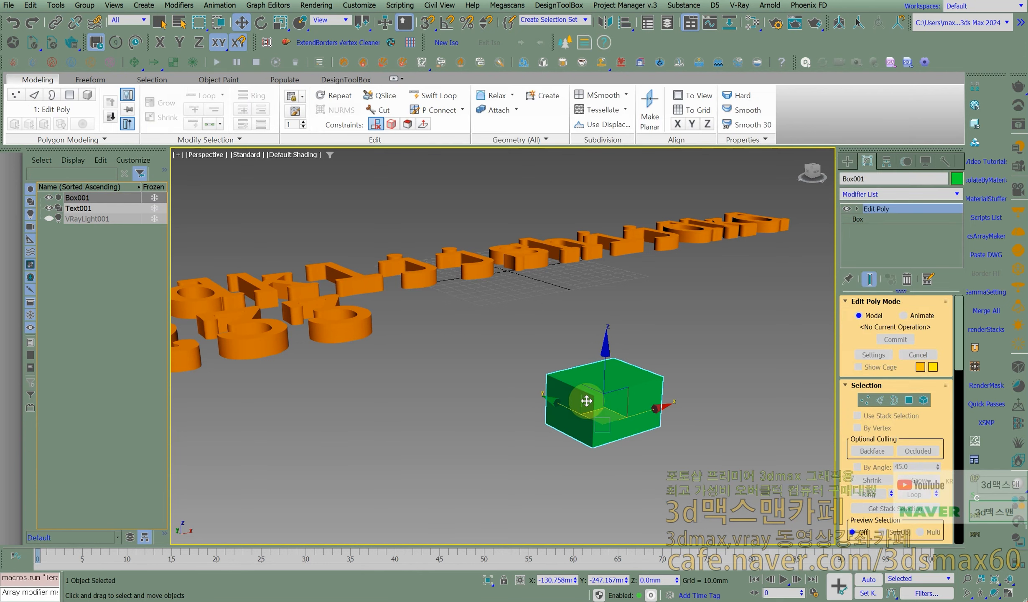
left_click(879, 401)
middle_click_drag(591, 404, 588, 400)
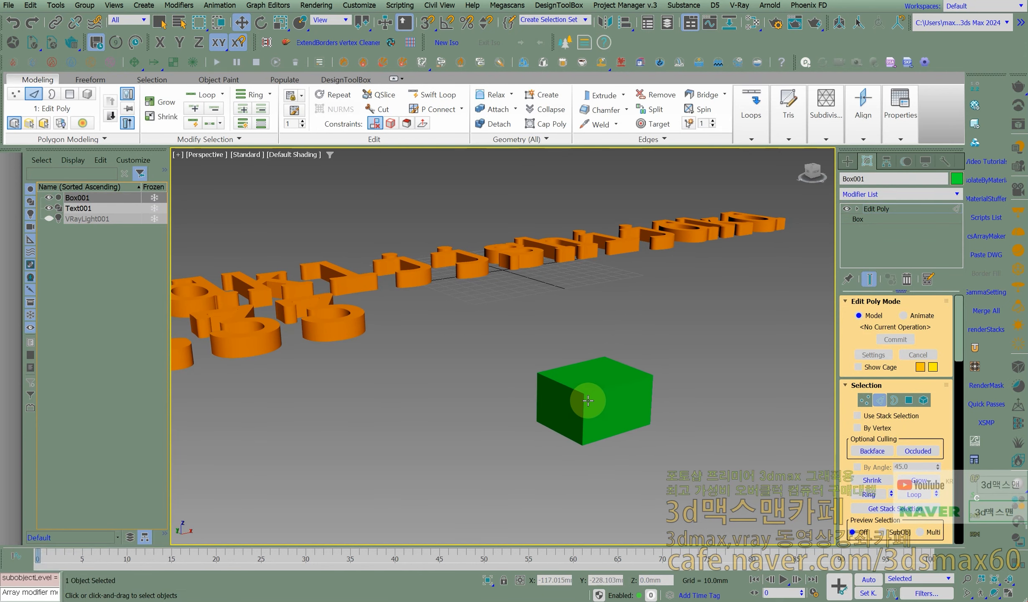
- Turn on Edged Faces in the Perspective viewport, and switch the display to wireframe and back to shaded
key("F4")
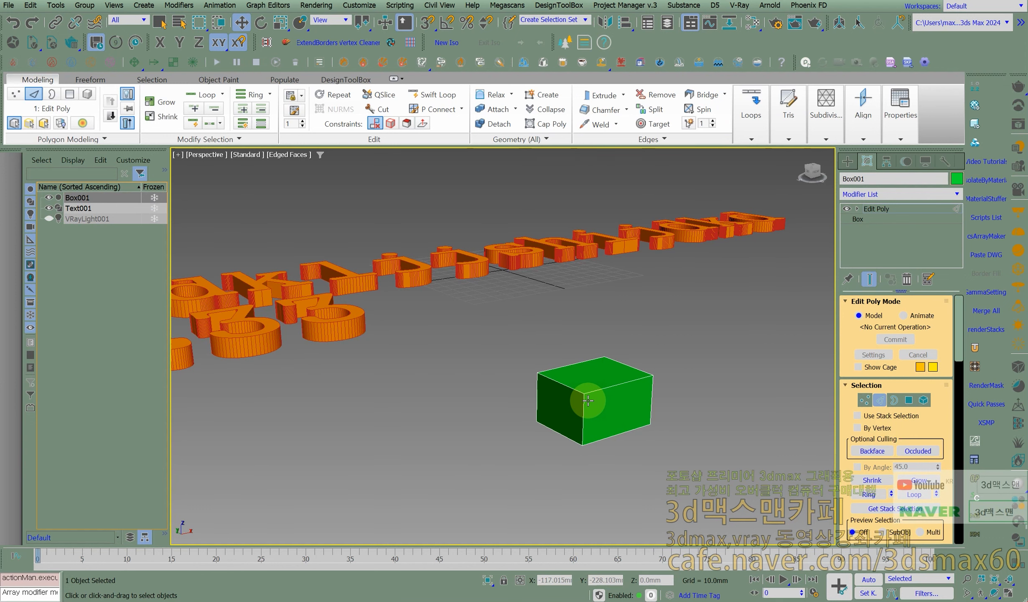
key("F3")
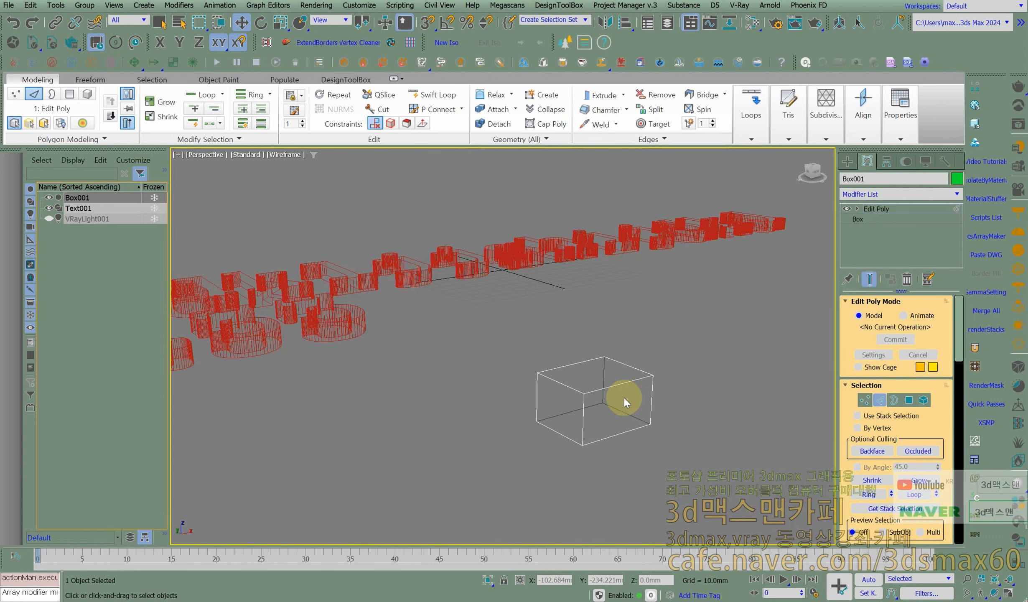
key("F3")
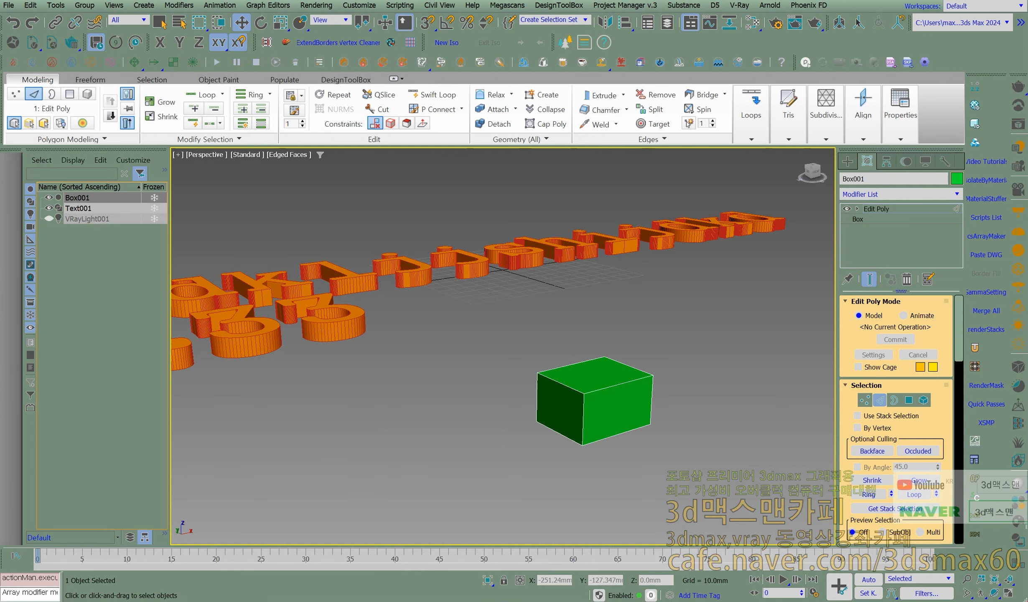
- Switch to the WordPad note 7일자.rtf and add the line "f3 와이어프레임 쉐이딩" below the existing entries
left_click_drag(0, 104, 369, 82)
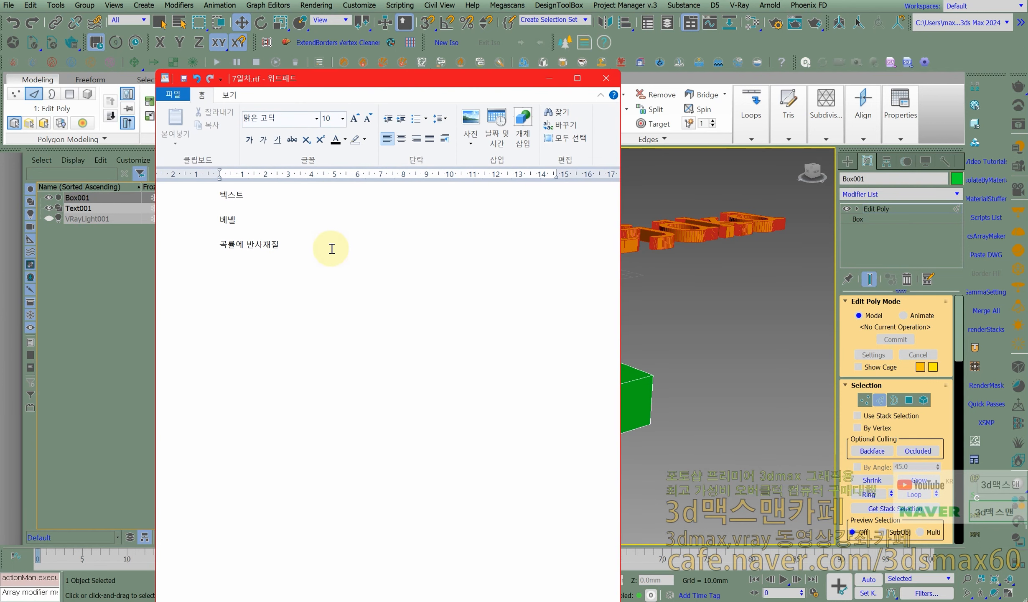
key("Return")
type("ㄹ3")
key("BackSpace")
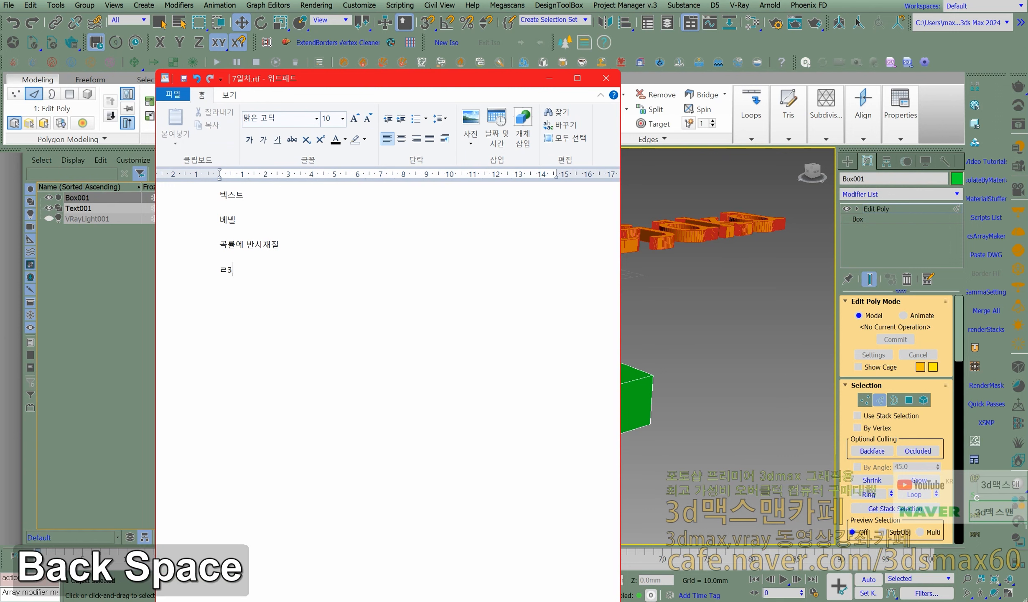
type("f3 ")
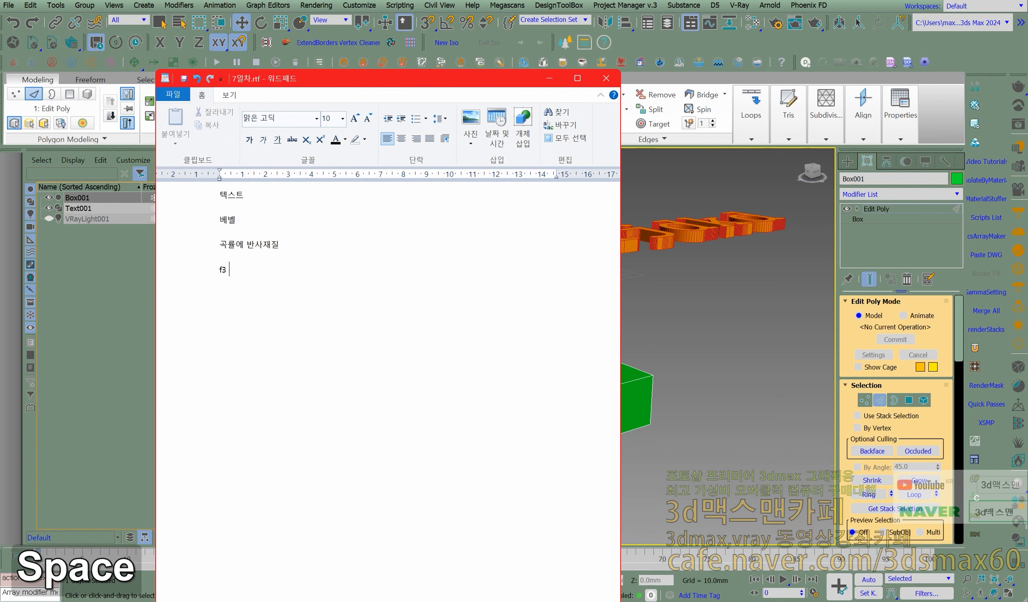
type("와이어")
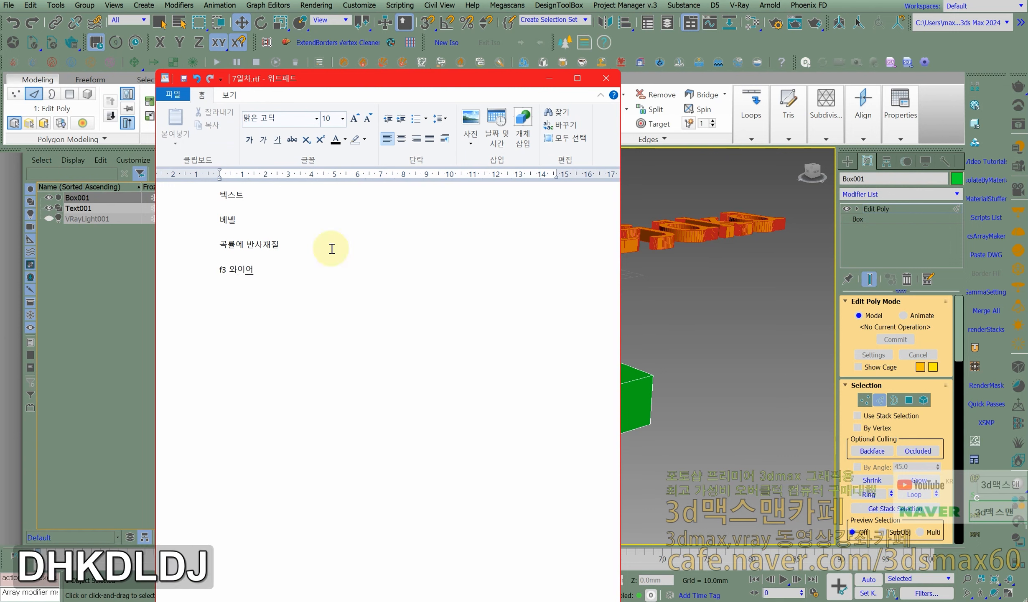
type("프레임 ")
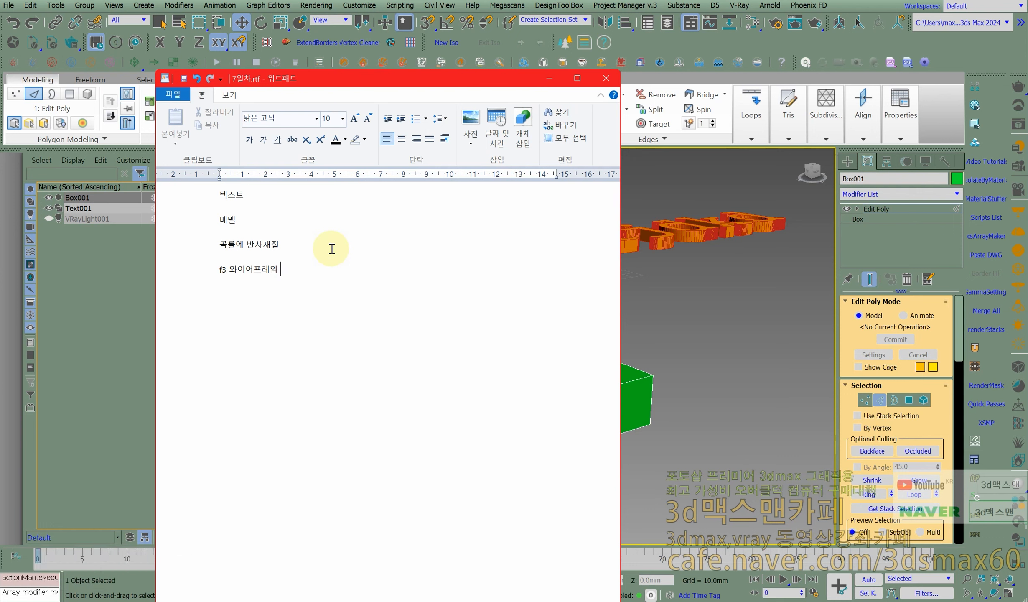
type("쉐이딩")
key("Return")
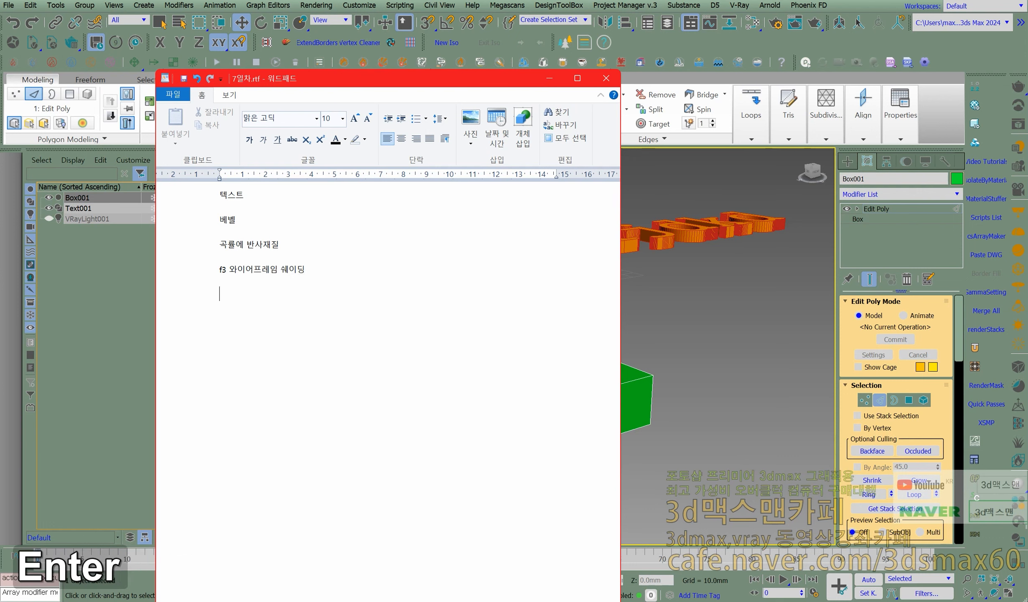
- Add the line "f4쉐이딩상태에서 엣지보여줌" to the note
type("f4쉐이")
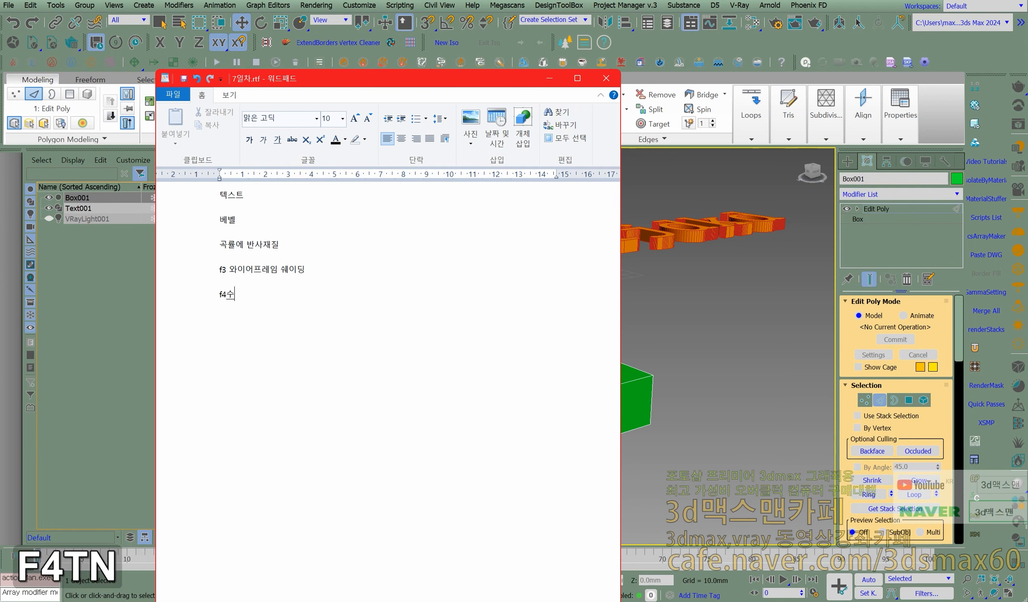
type("딩ㅇ")
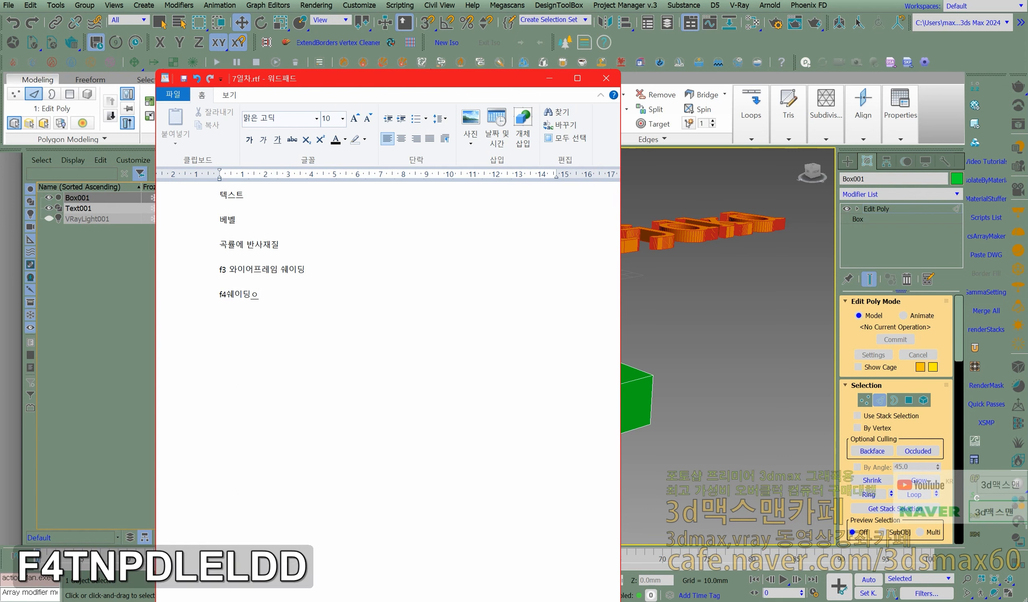
key("BackSpace")
type("상태에서")
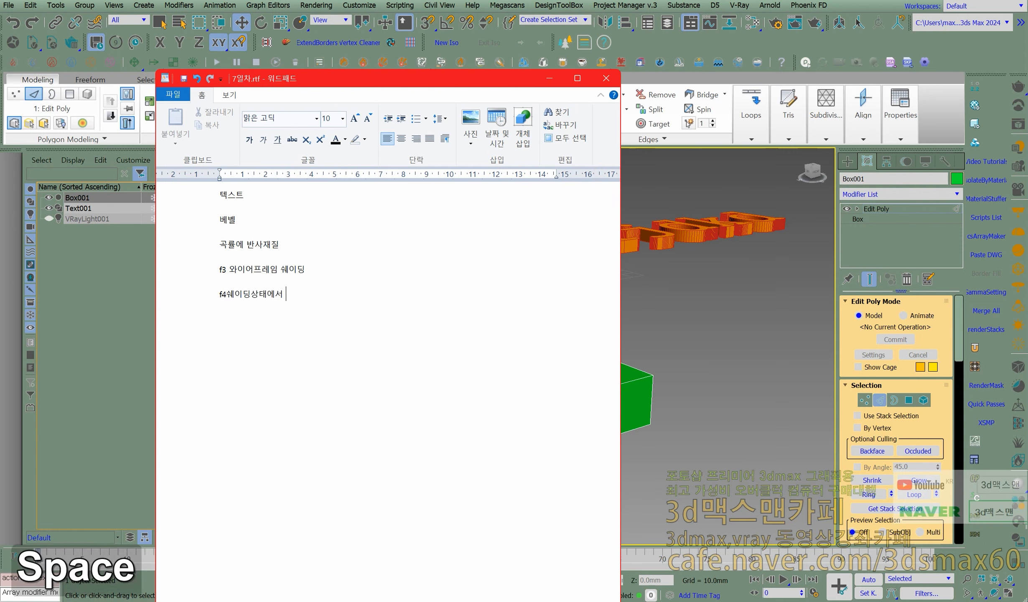
type(" 엣지보여줌")
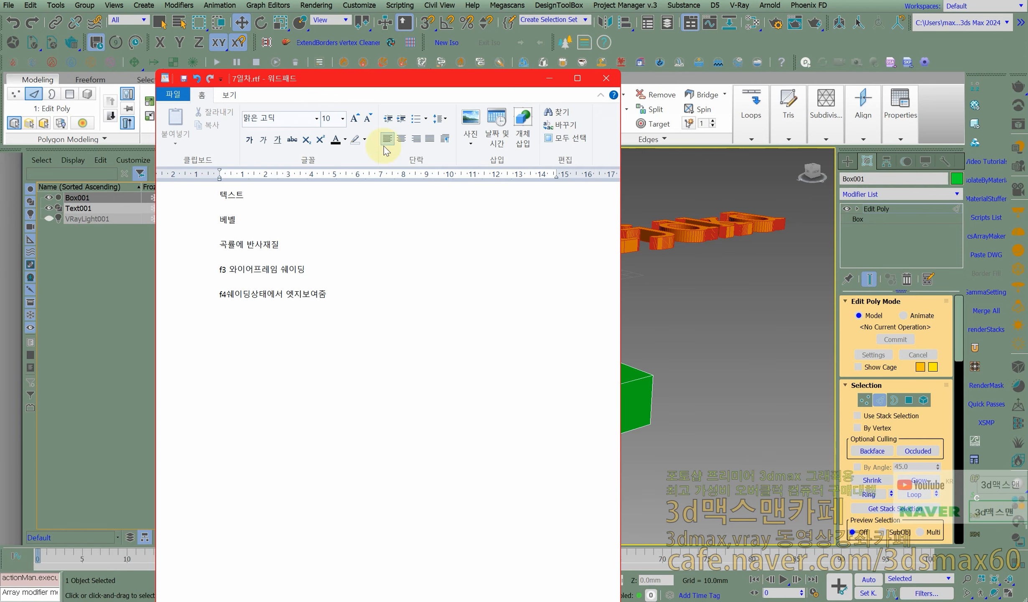
- Return to 3ds Max and switch the Perspective viewport's Edged Faces display off and back on
left_click_drag(376, 81, 0, 80)
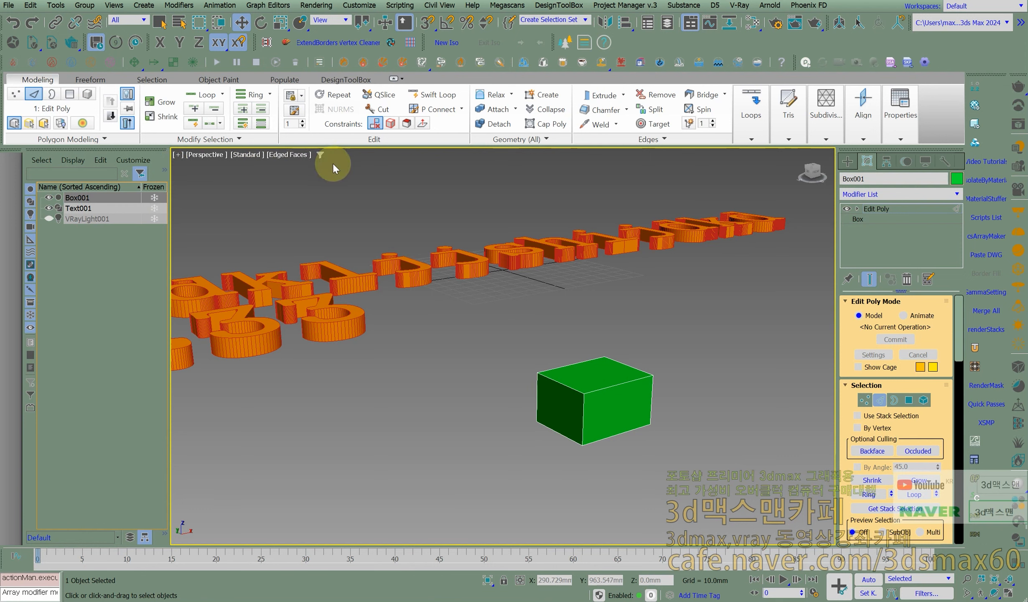
left_click(301, 156)
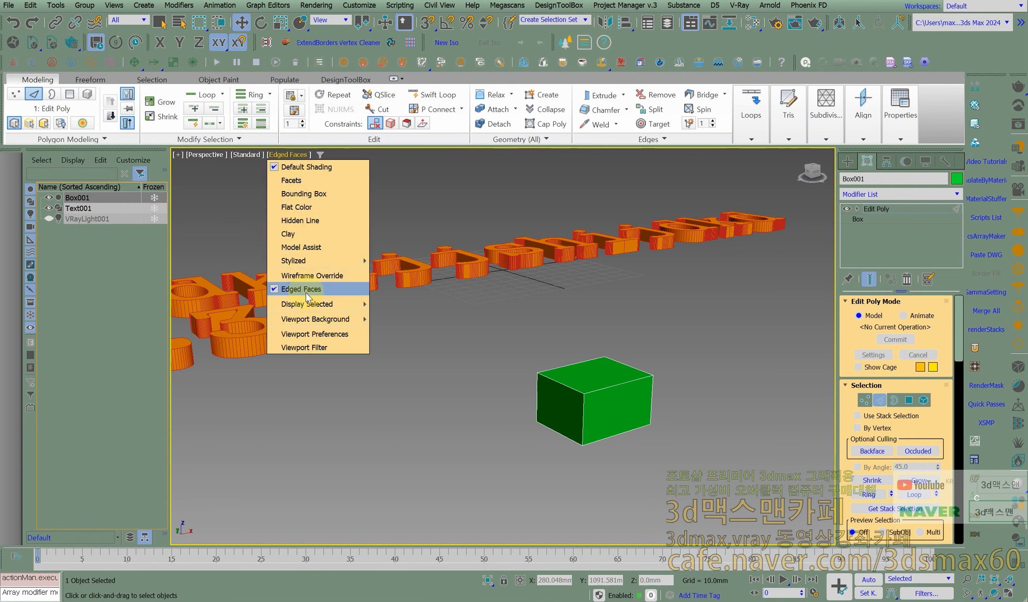
left_click(306, 290)
left_click(297, 156)
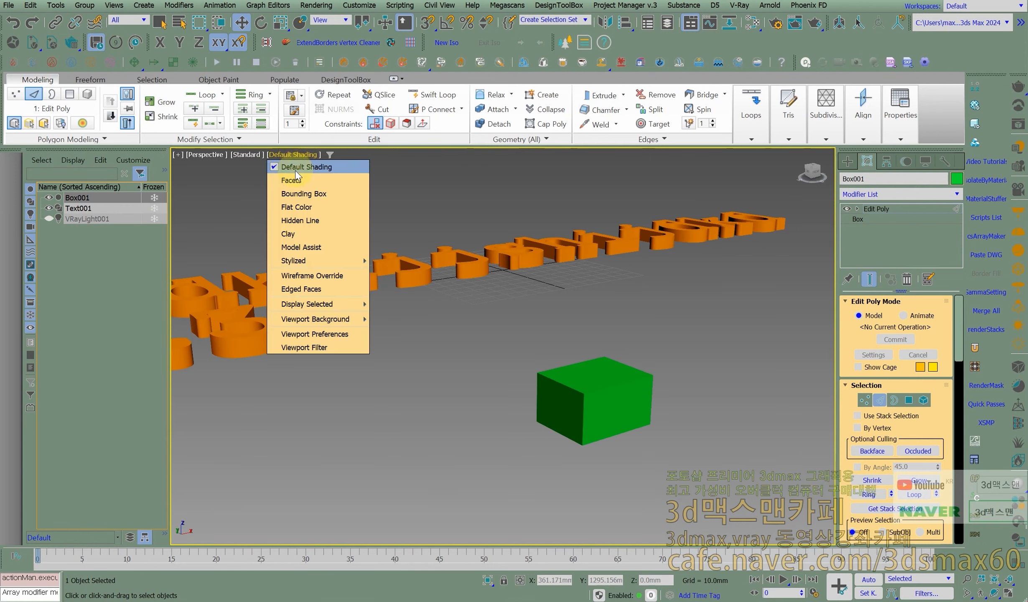
left_click(295, 291)
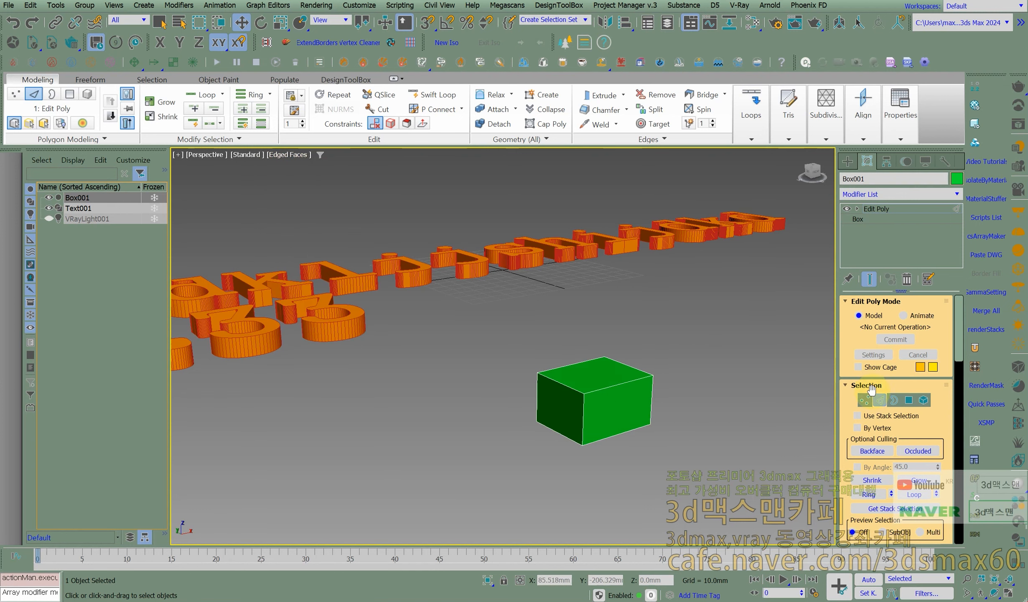
- Select all edges of the green box
left_click_drag(491, 326, 493, 327)
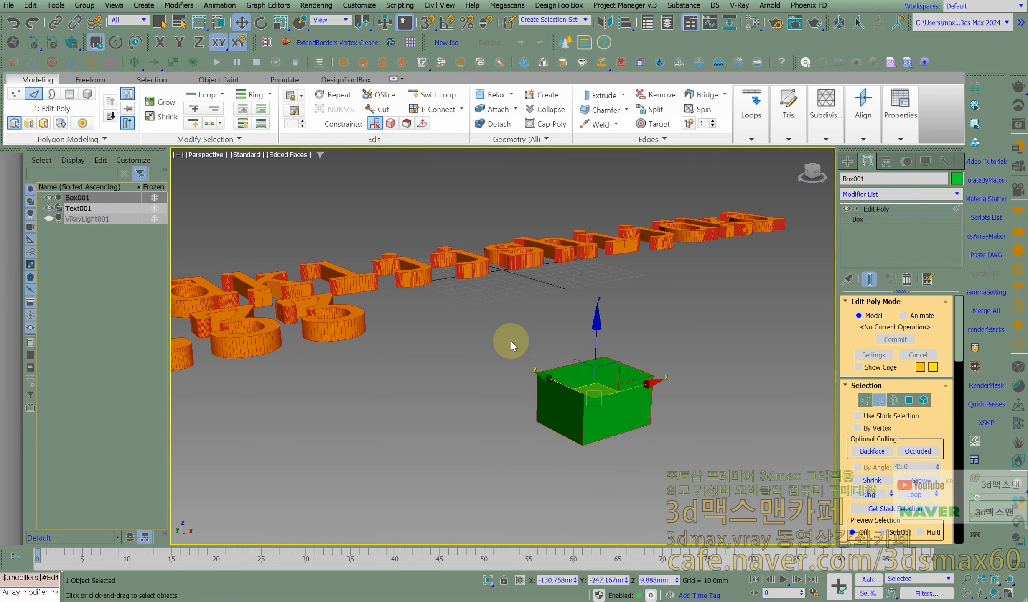
scroll(576, 368, "up", 4)
middle_click_drag(615, 385, 585, 363)
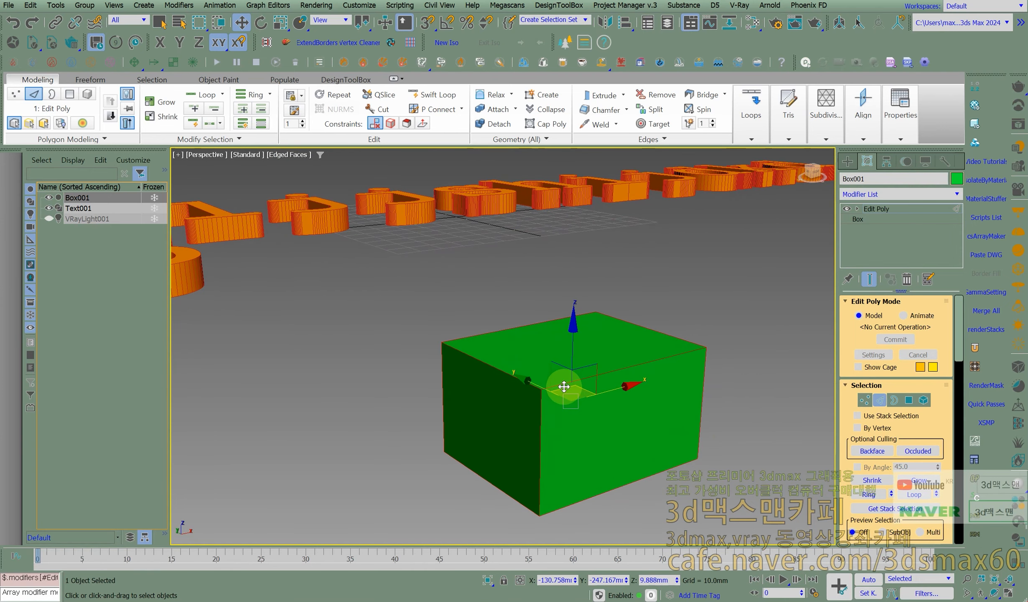
- Try to chamfer the box's selected edges interactively, undo the attempt and leave the Chamfer tool
right_click(568, 266)
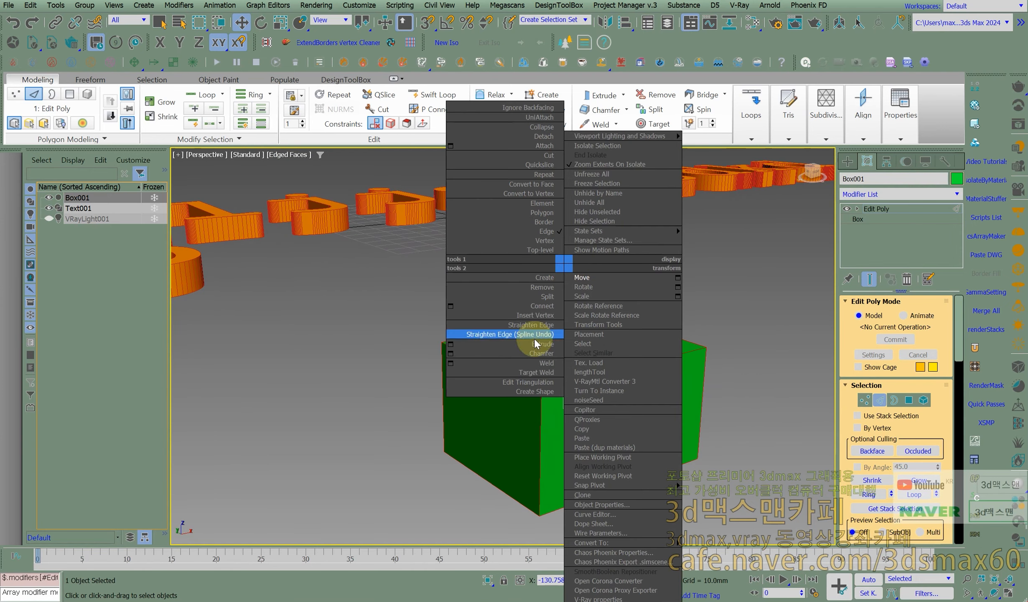
left_click(541, 354)
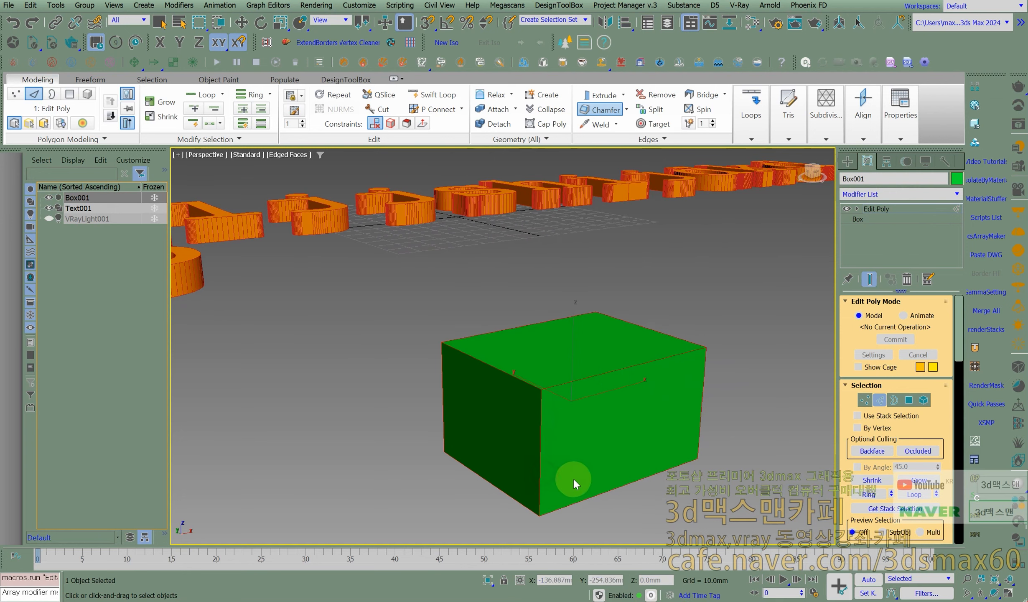
left_click_drag(623, 346, 624, 344)
key("ctrl+z")
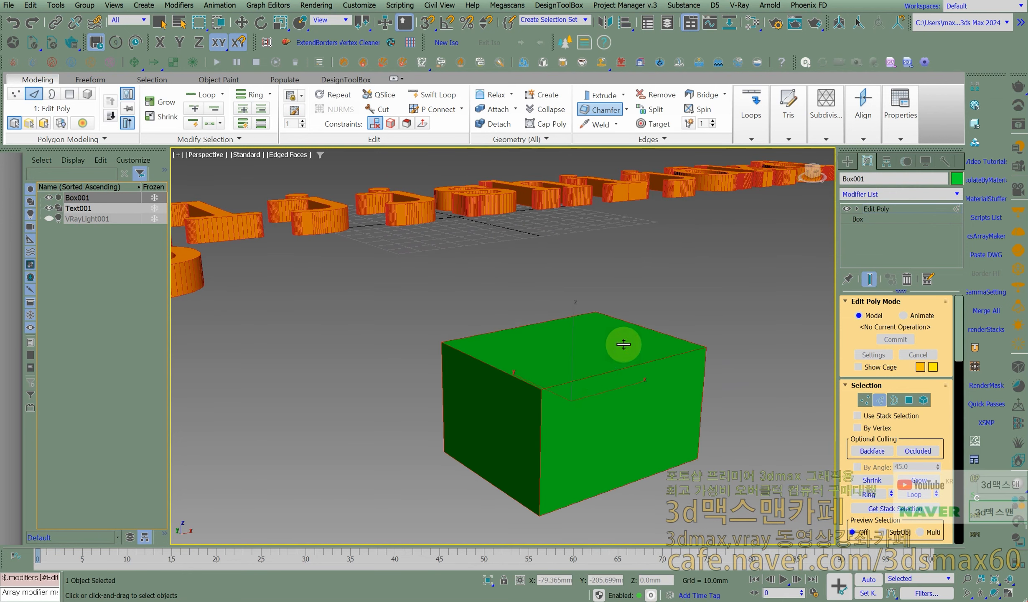
right_click(590, 375)
right_click(589, 267)
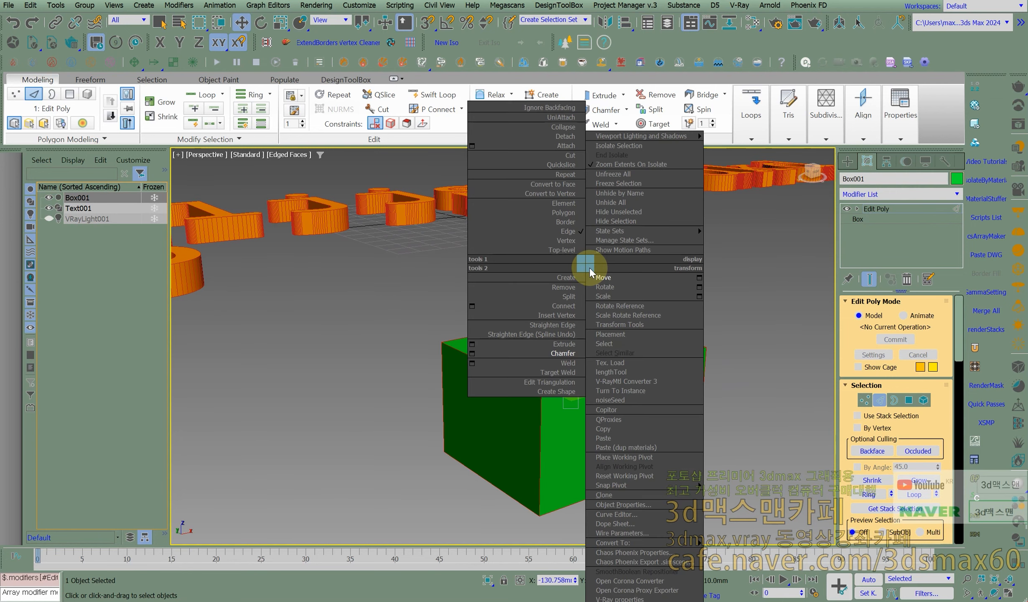
left_click(472, 355)
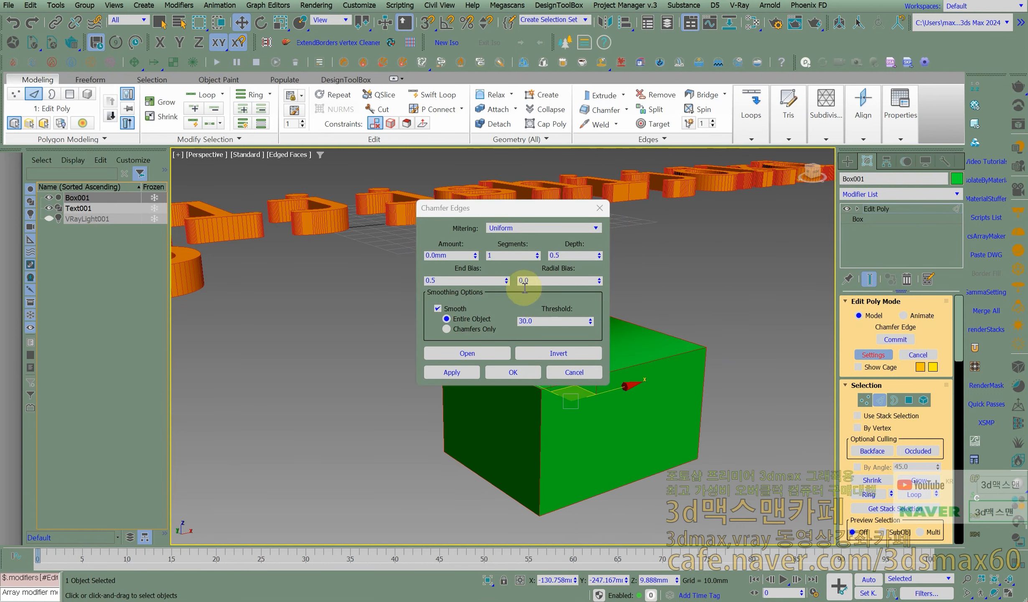
left_click_drag(514, 214, 400, 278)
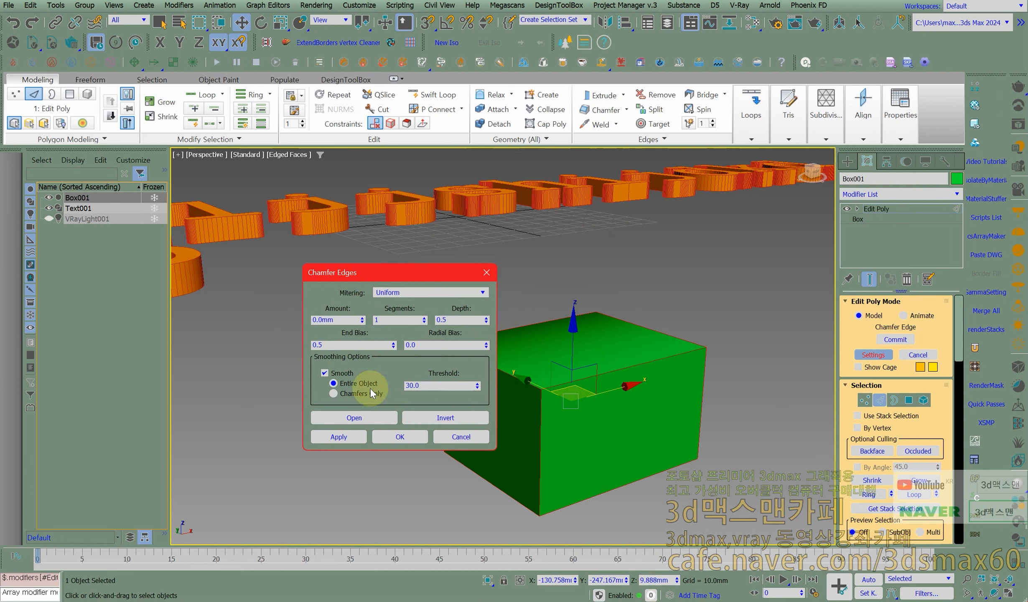
left_click(487, 272)
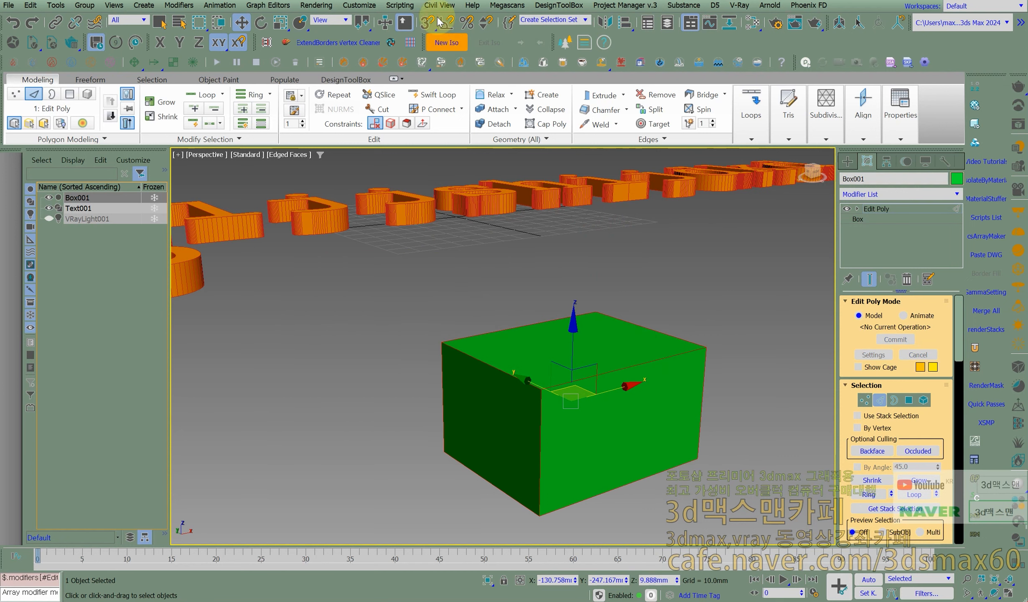
- Turn on Enable Caddy Controls in the general preference settings and accept the change
left_click(359, 5)
left_click(378, 221)
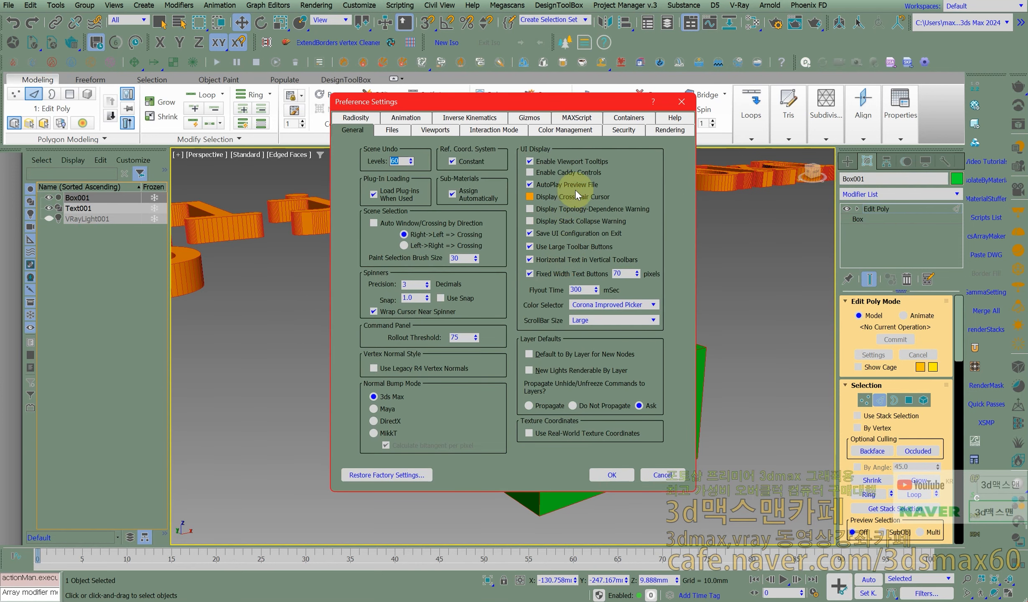
left_click(581, 177)
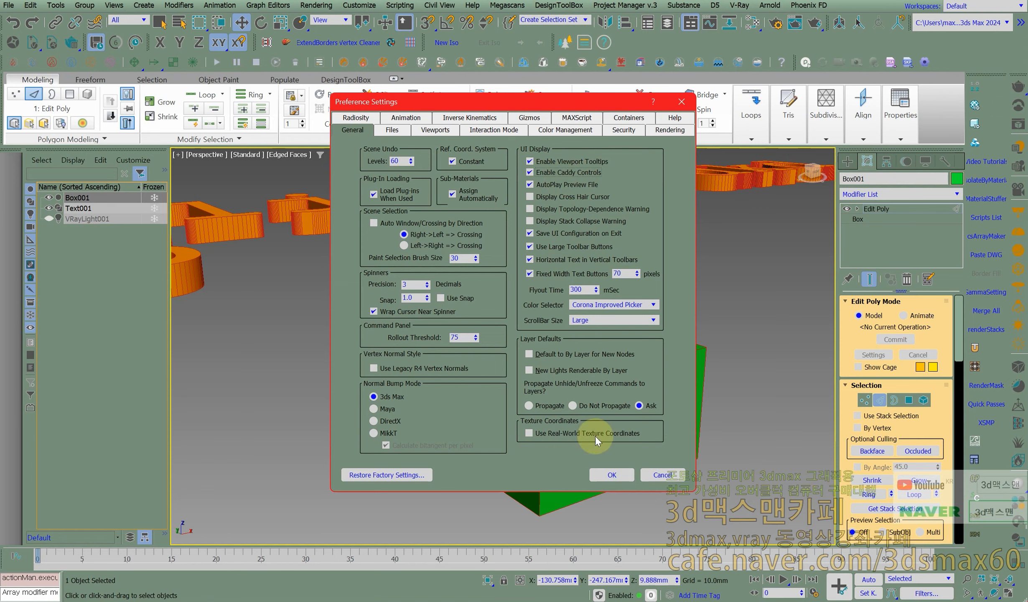
left_click(611, 476)
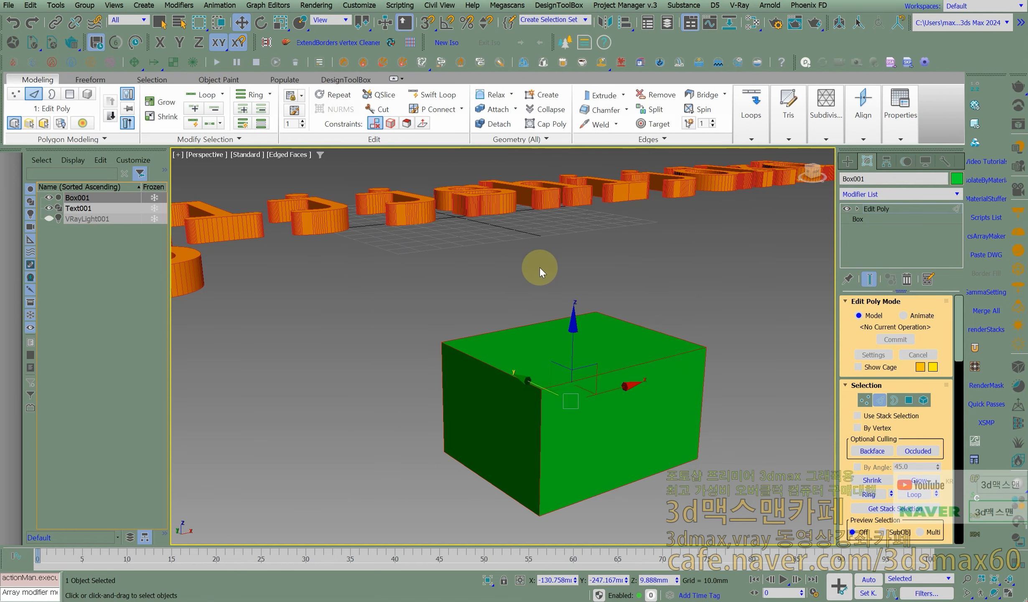
- Open the Chamfer settings for the box's selected edges
right_click(538, 266)
left_click(426, 353)
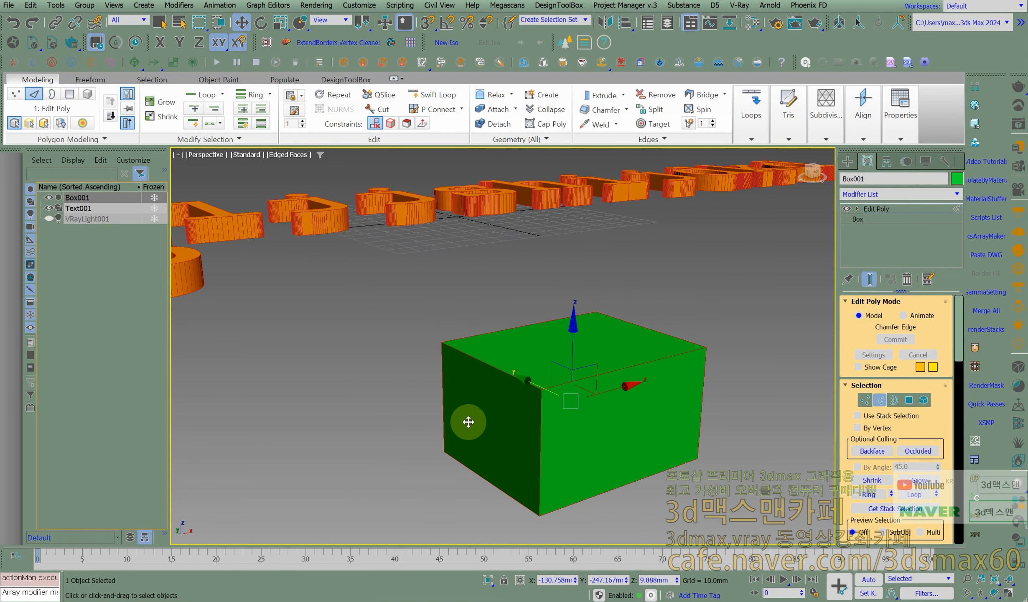
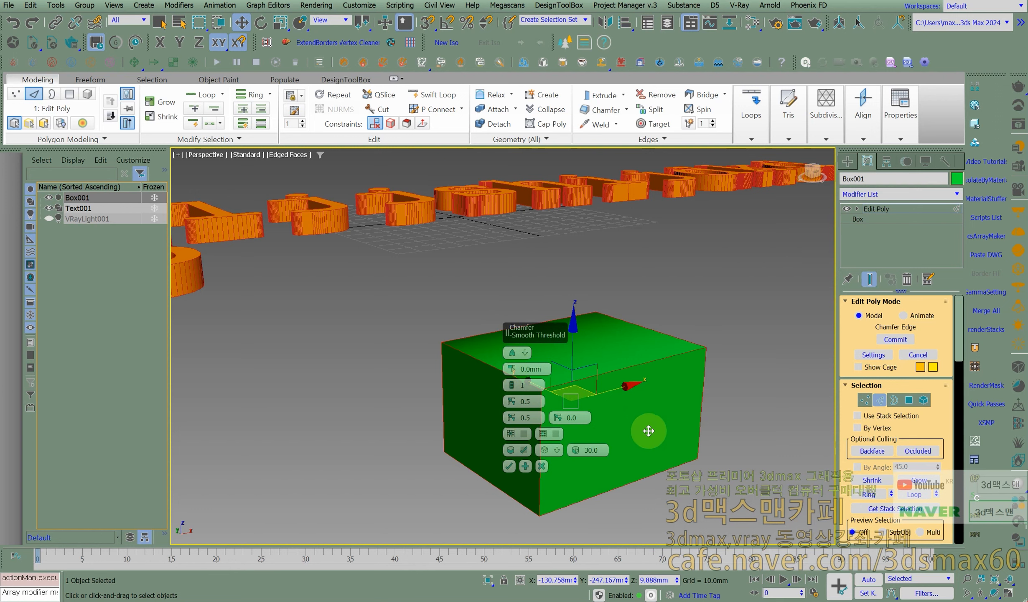
- Turn off Enable Caddy Controls in the general preference settings and accept the change
left_click(358, 6)
left_click(383, 228)
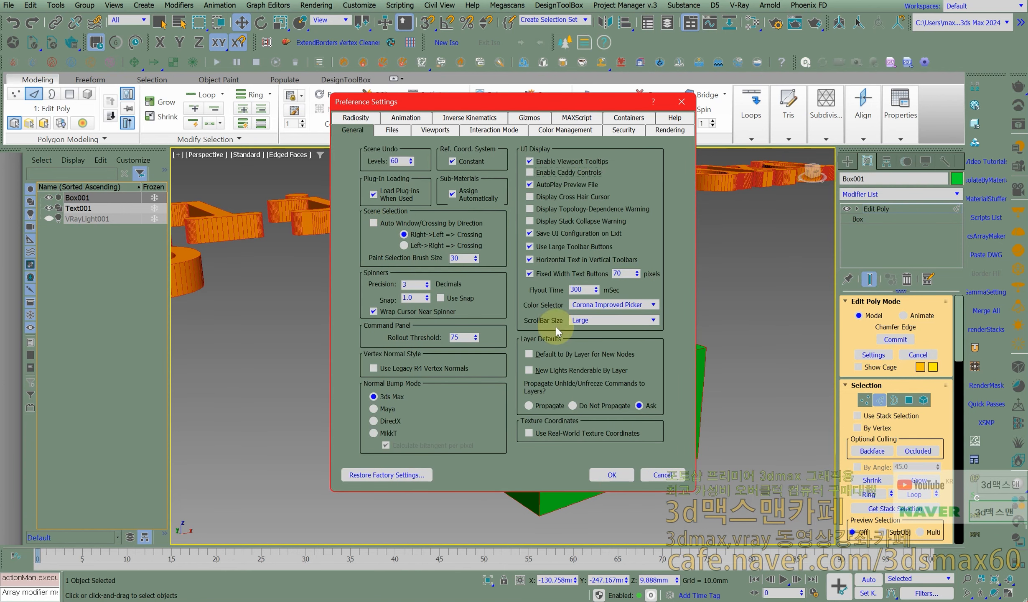
left_click(616, 472)
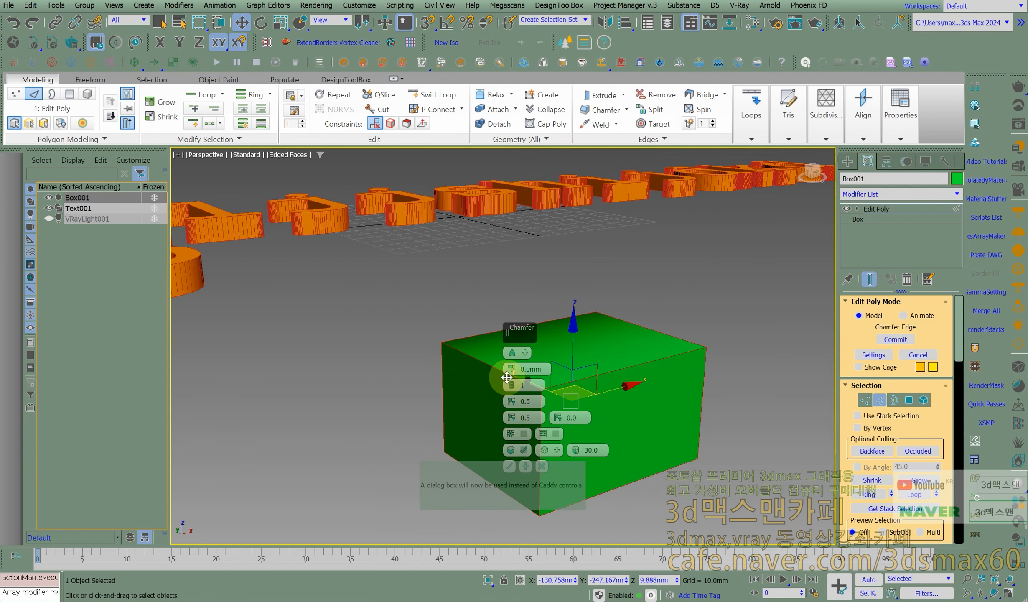
- Try a 1.33 mm chamfer with 4 segments on the box's selected edges in the Chamfer settings, and cancel it
right_click(484, 361)
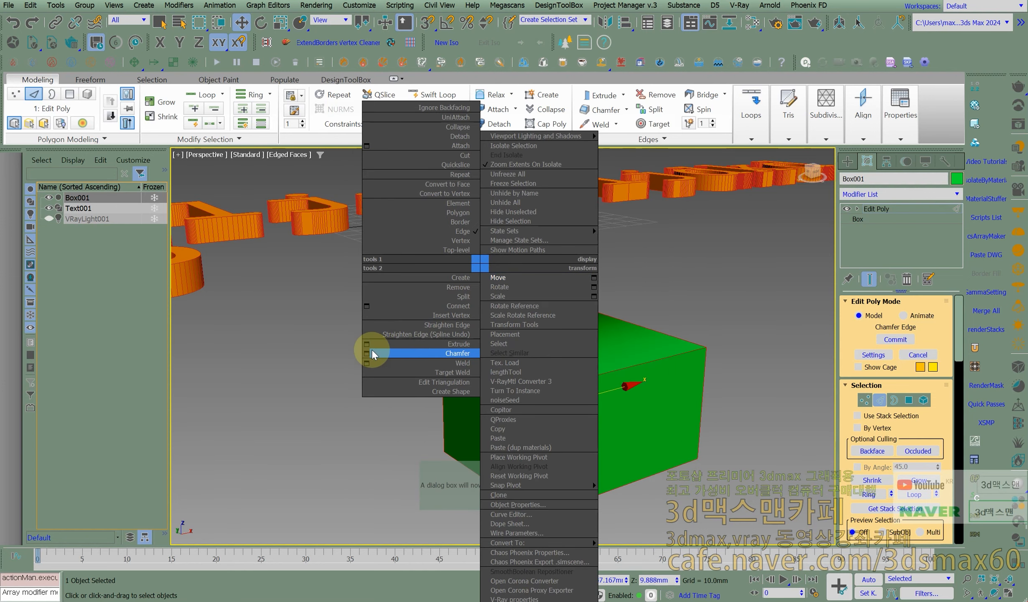
left_click(365, 355)
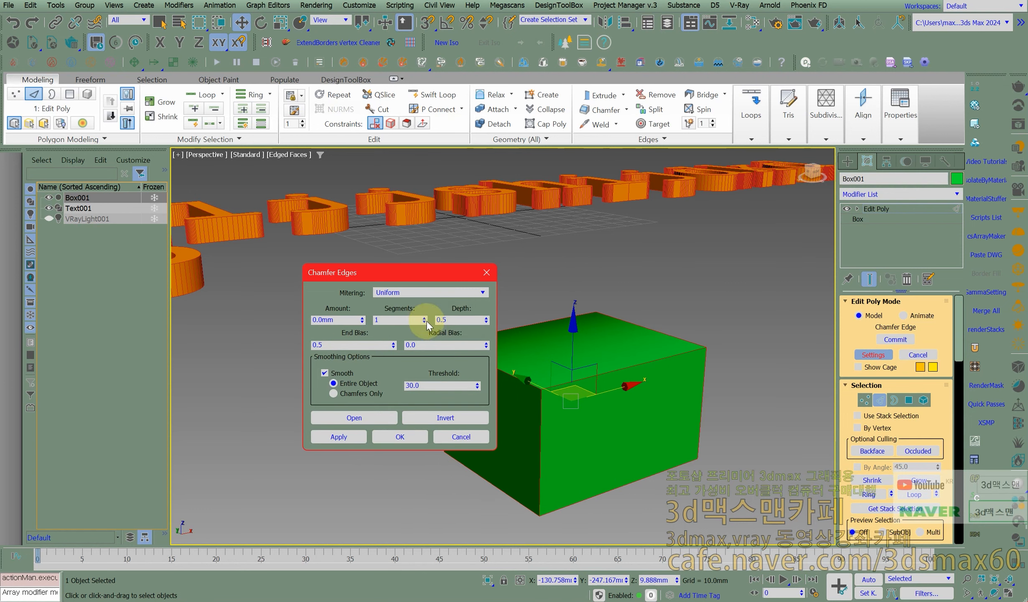
mouse_move(363, 318)
left_mouse_down()
mouse_move(370, 288)
mouse_move(376, 327)
left_mouse_up()
scroll(523, 413, "up", 2)
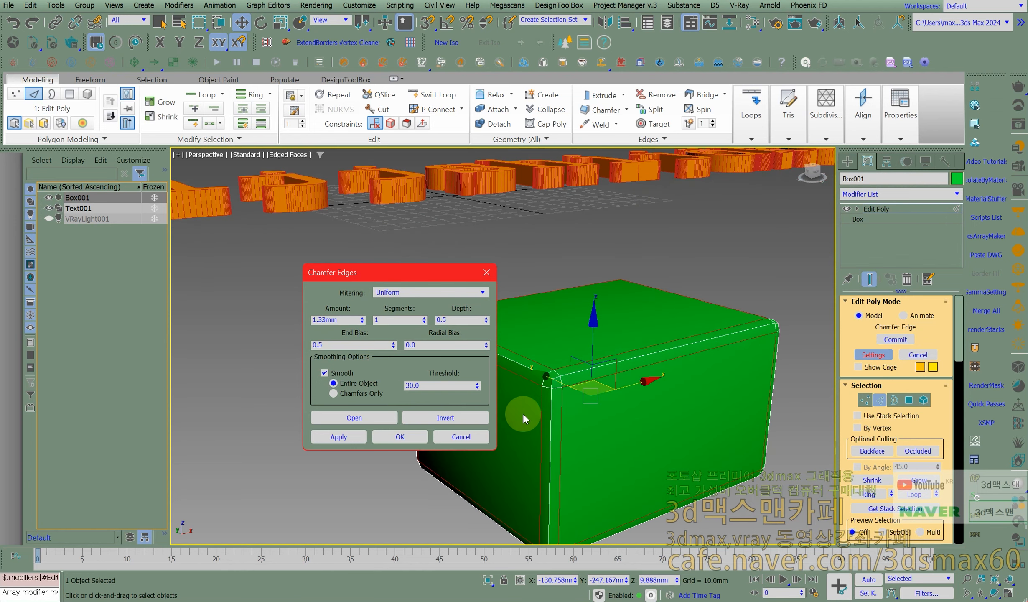
left_click(424, 317)
left_click(424, 318)
middle_click_drag(598, 351, 635, 346, "alt")
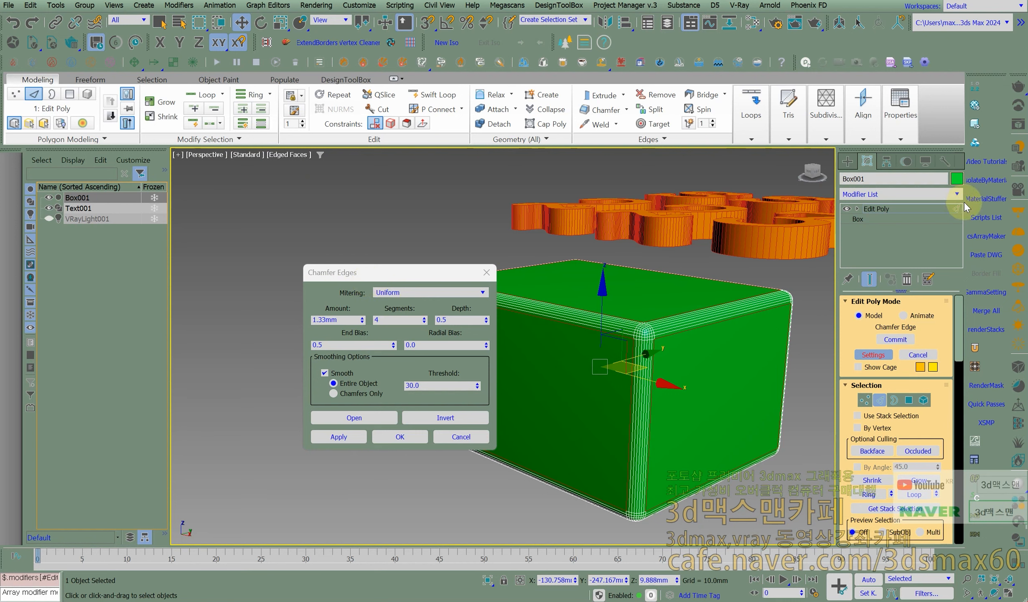
left_click(460, 437)
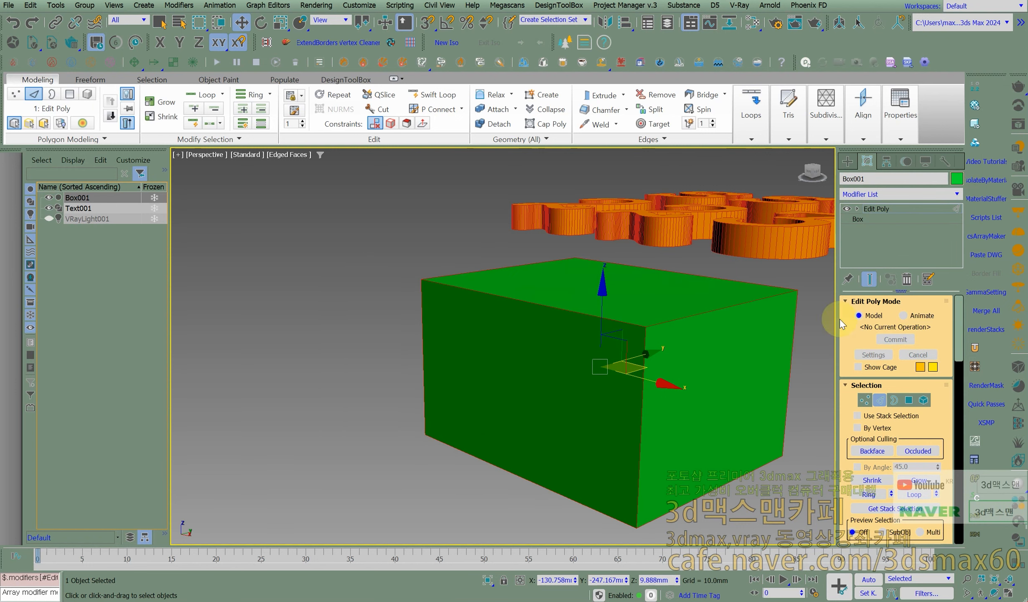
- Leave the edge level, add a Taper modifier above the box's Edit Poly and set its amount to 0.45
left_click(861, 209)
left_click(879, 229)
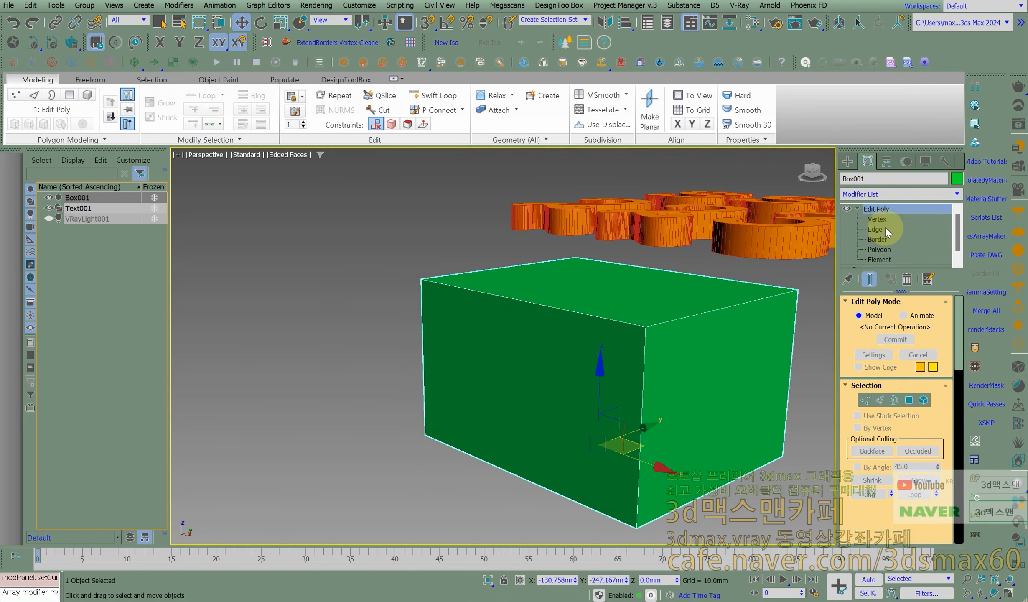
middle_click_drag(655, 347, 563, 349)
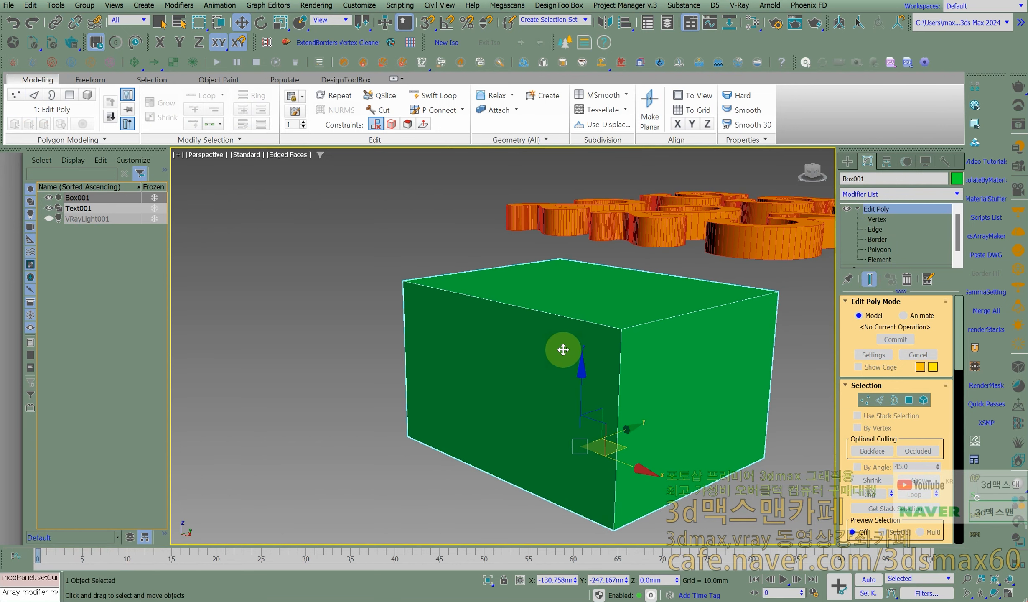
left_click(957, 193)
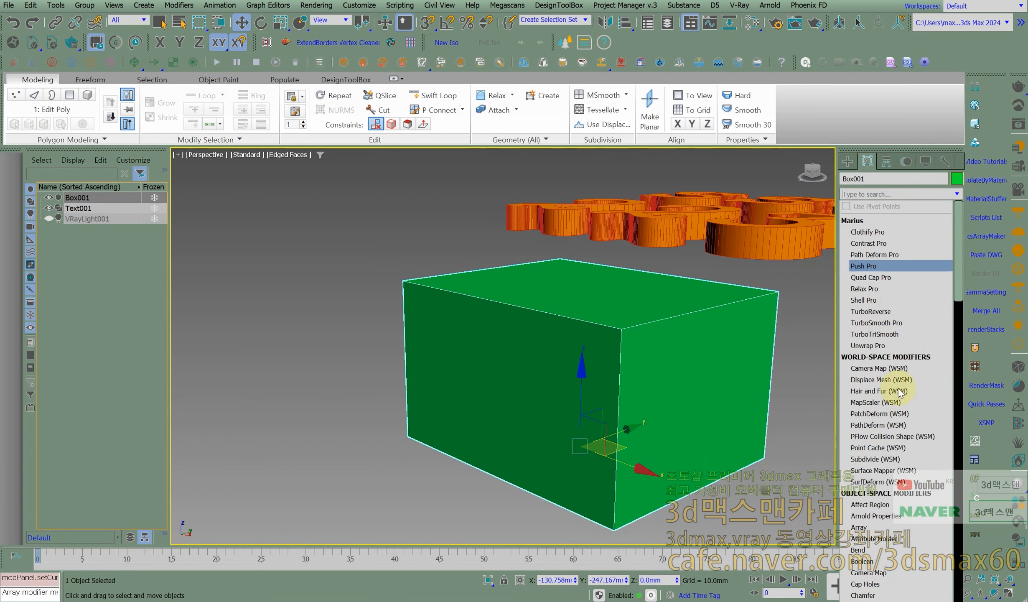
type("t")
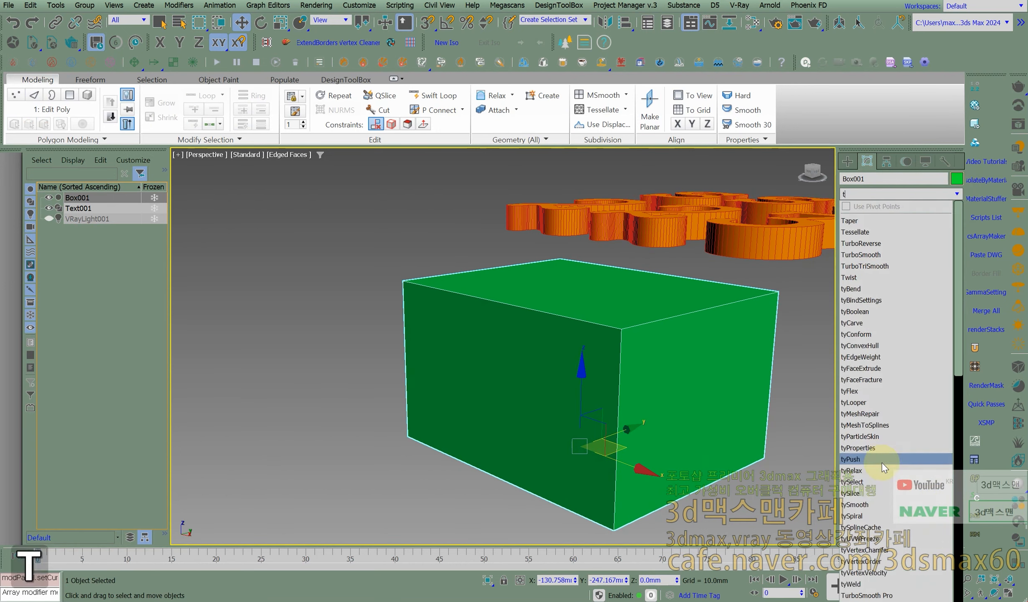
left_click(857, 226)
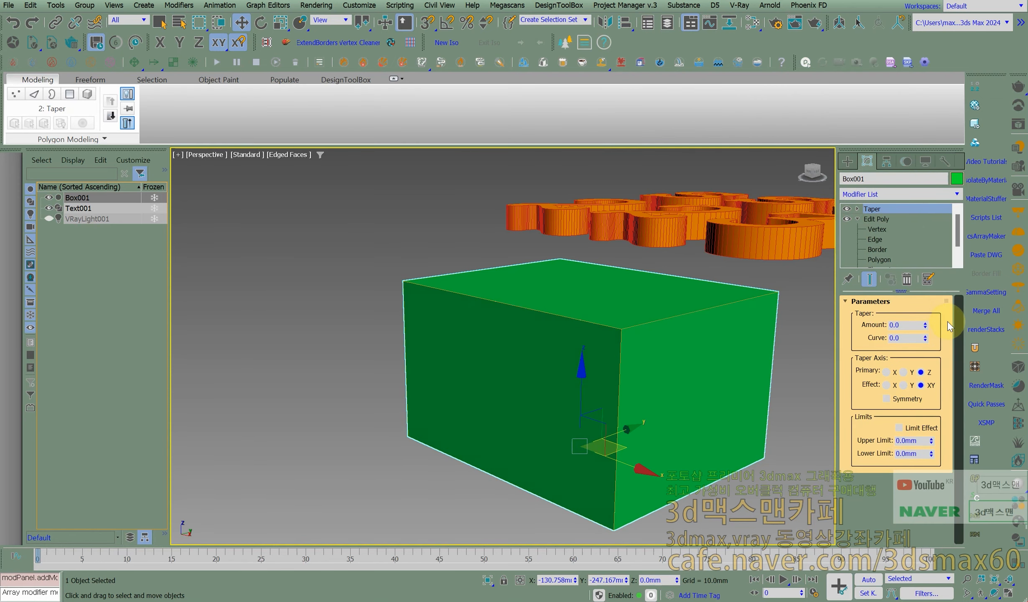
left_click_drag(926, 332, 949, 298)
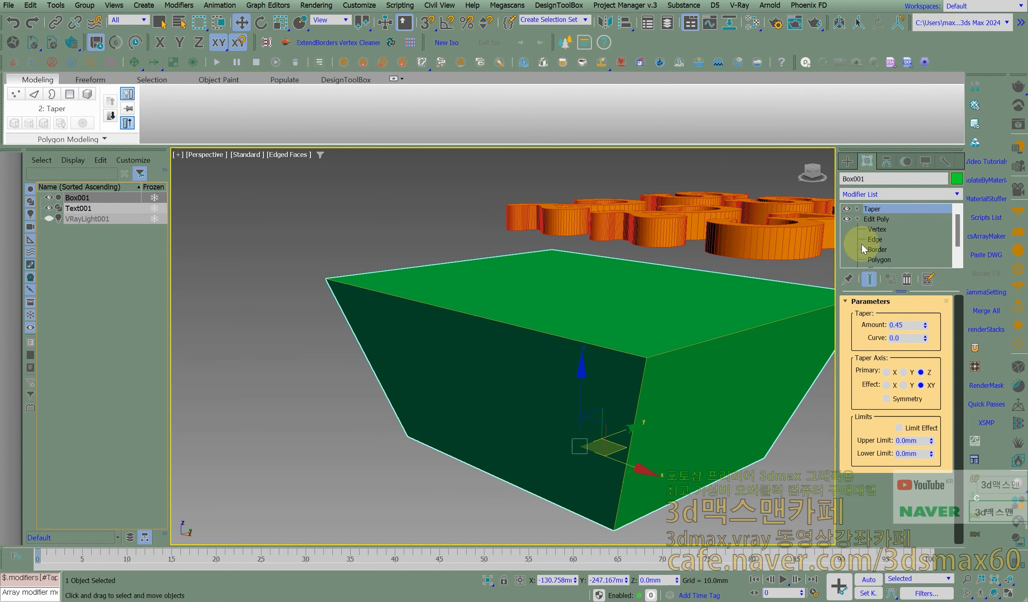
- Select the box's top face at the Edit Poly polygon level and try a different Taper amount on it
left_click(877, 259)
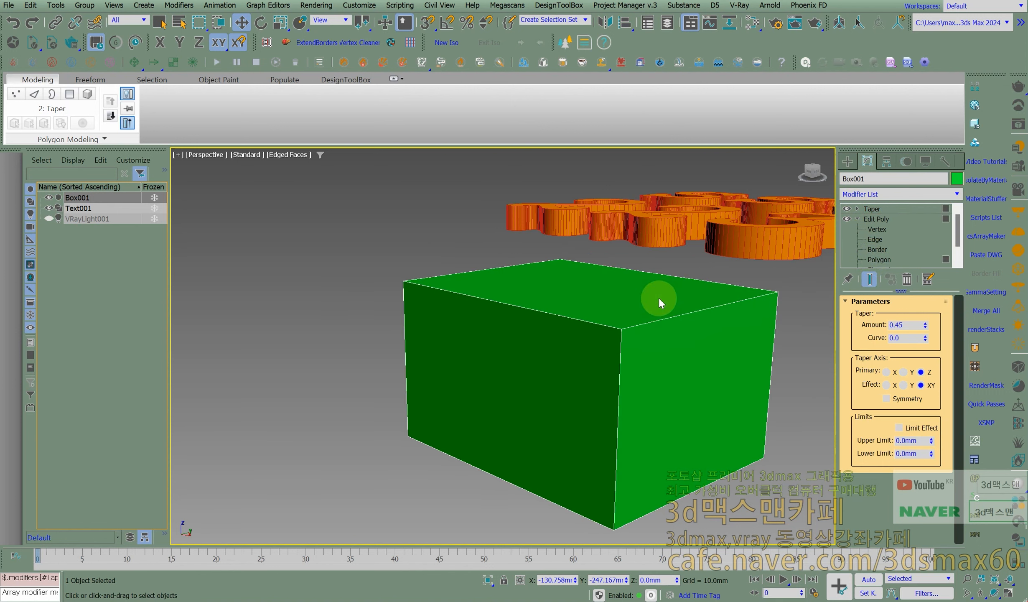
left_click(659, 297)
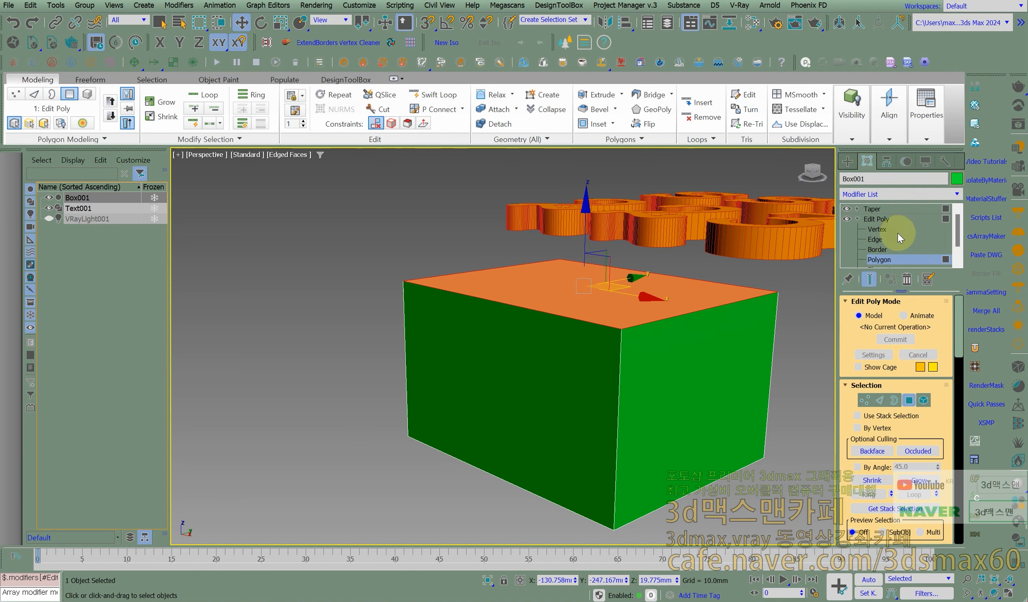
left_click(873, 208)
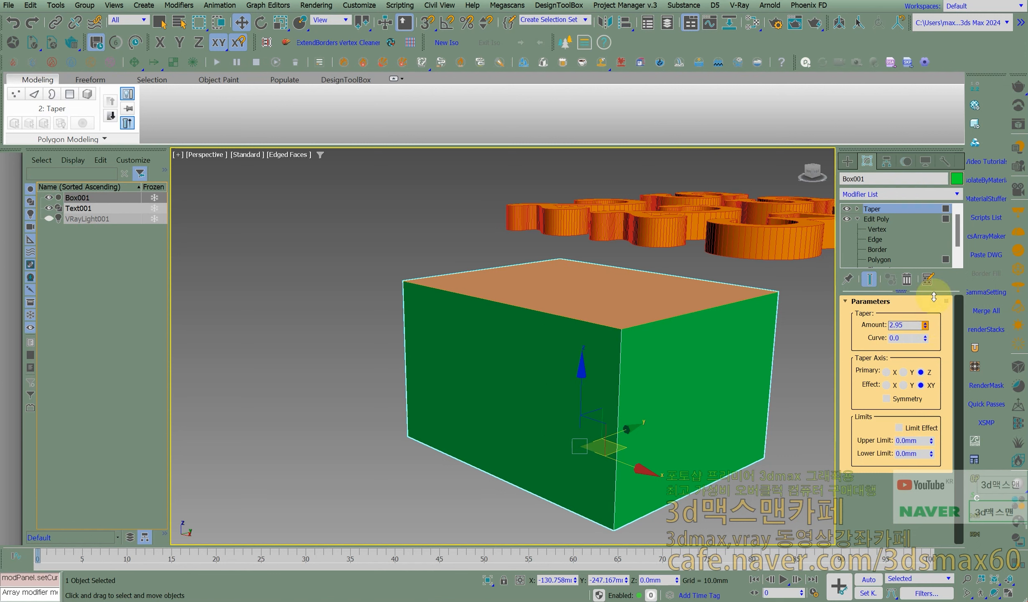
left_click(760, 301)
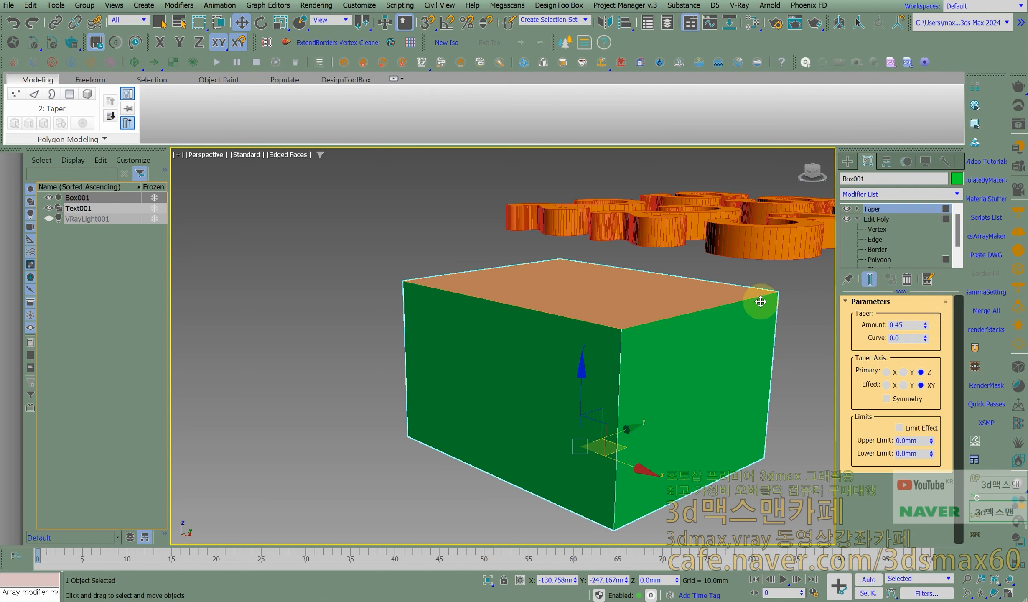
- Remove the Taper modifier from the box and leave the polygon level of its Edit Poly
left_click(906, 279)
key("4")
middle_click_drag(642, 321, 456, 312)
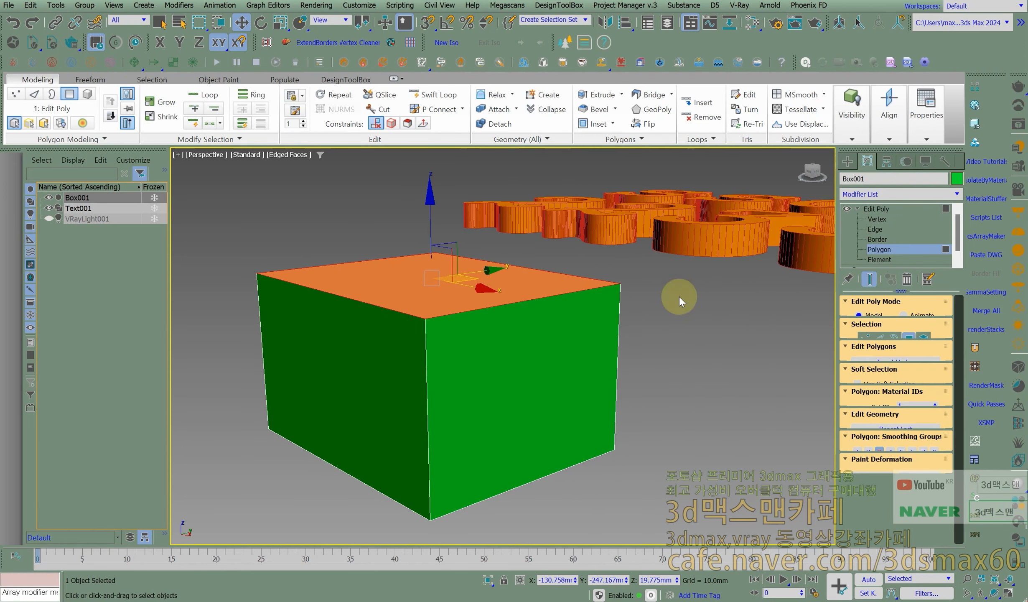
left_click(876, 208)
- Create a cylinder beside the green box, about 7.5 mm in radius and 94 mm high
left_click(847, 161)
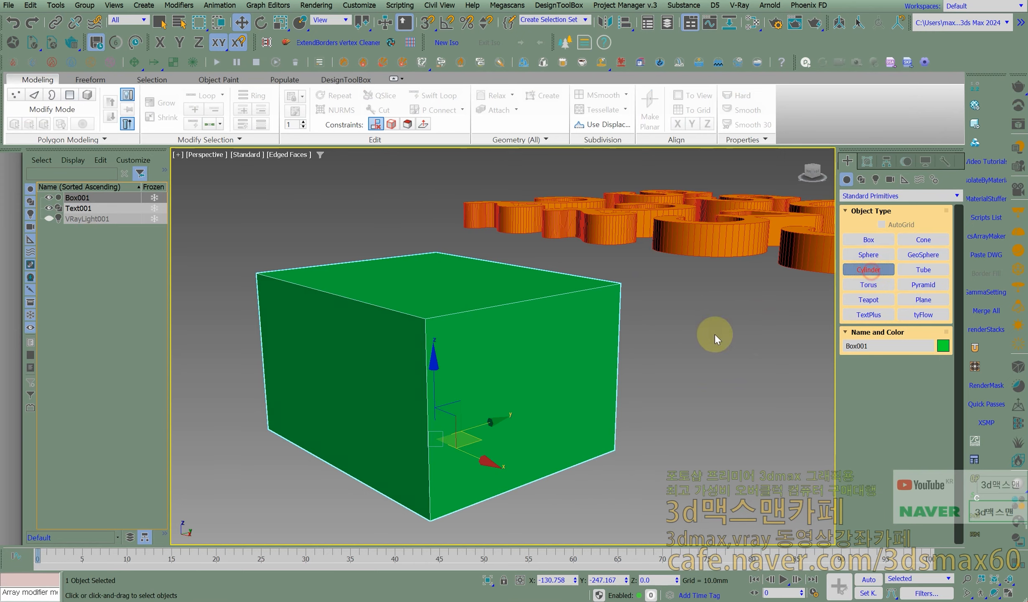
middle_click_drag(615, 340, 337, 305)
scroll(551, 452, "down", 5)
left_click_drag(552, 454, 558, 458)
left_click(544, 197)
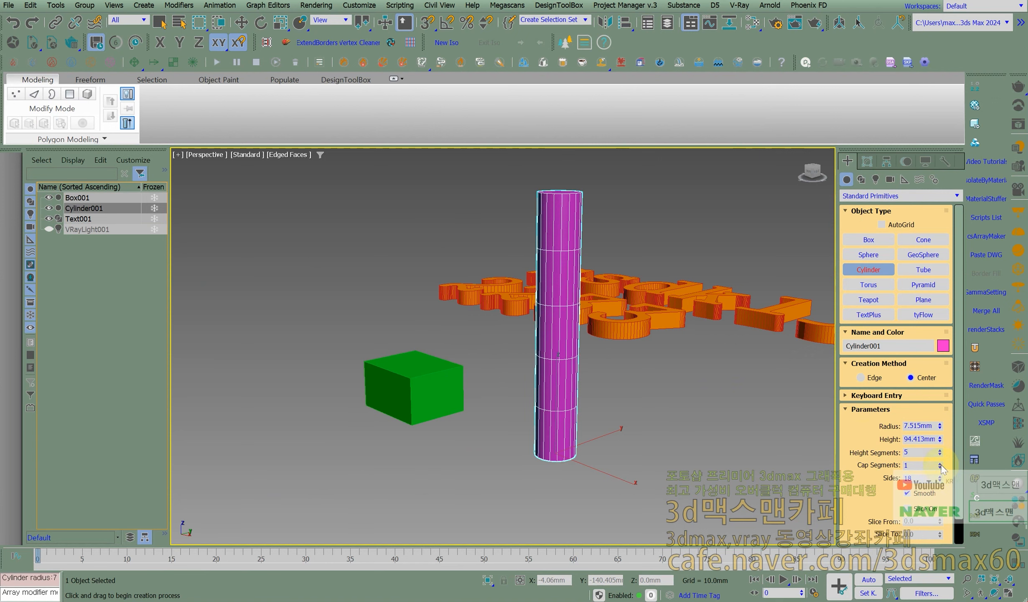
- Set the cylinder's height segments to 63 and finish the cylinder creation
scroll(940, 454, "down", 1)
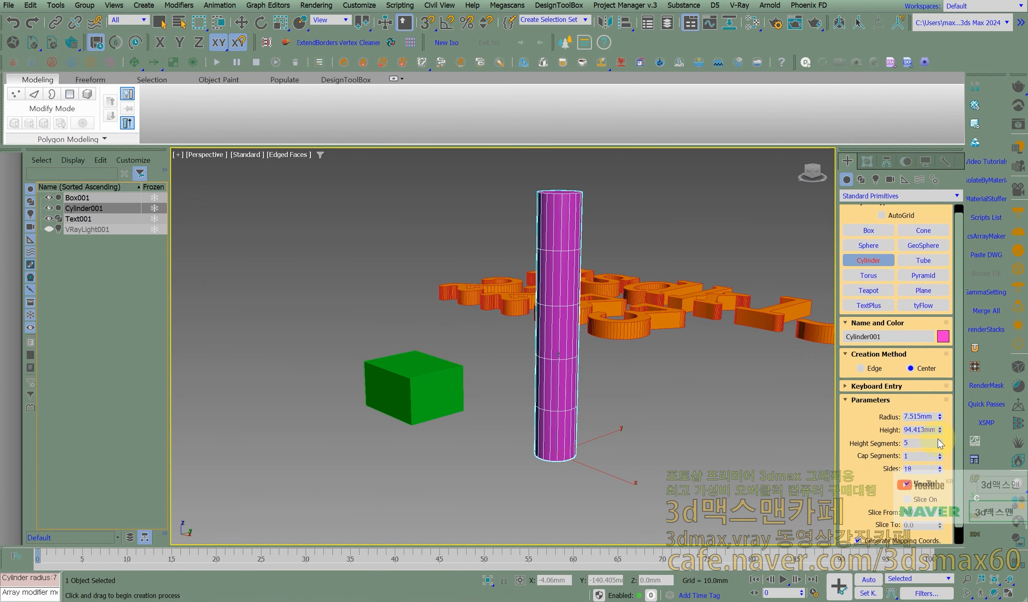
left_click_drag(939, 438, 939, 420)
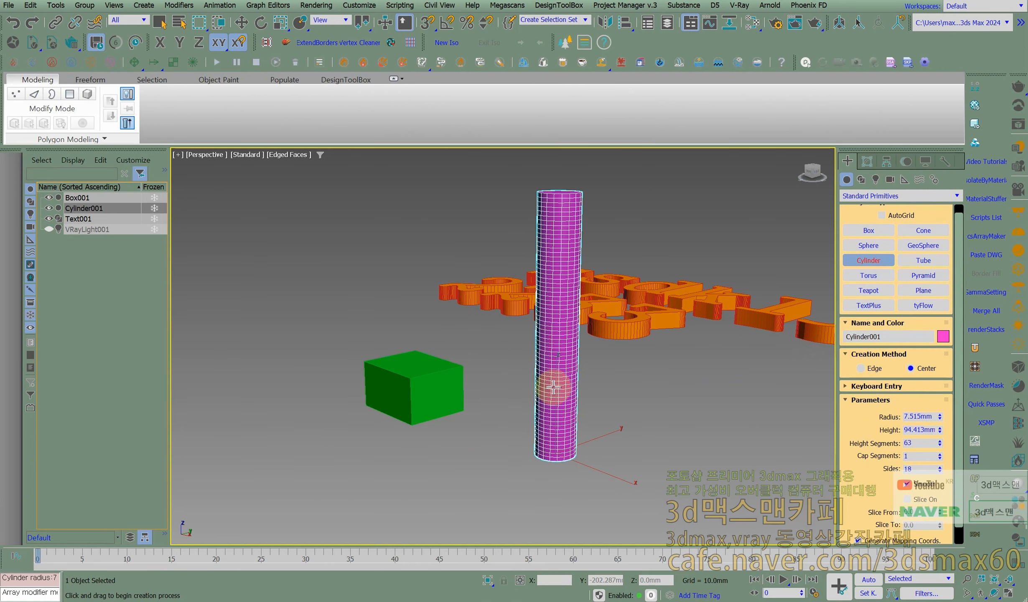
right_click(569, 329)
- Try a Bend modifier with an angle of 124 on the whole cylinder, and remove it from the stack
type("x")
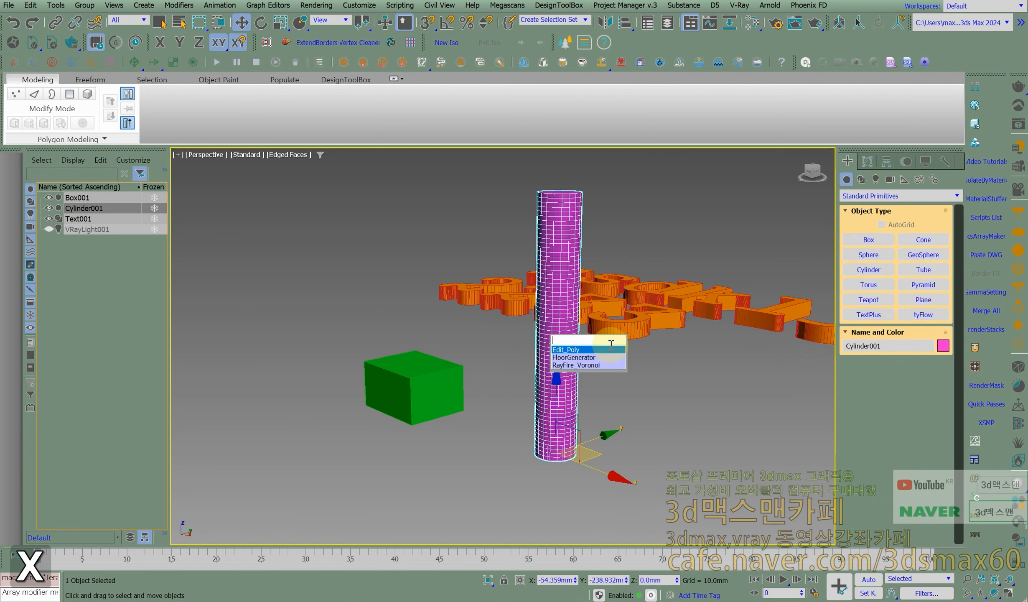
type("be")
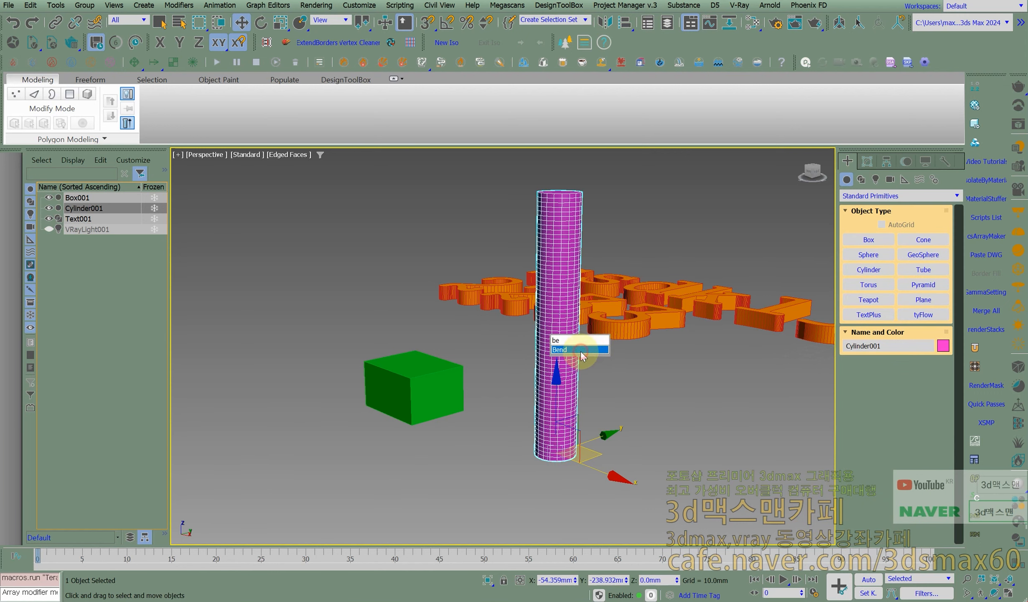
left_click(581, 350)
left_click_drag(927, 324, 913, 368)
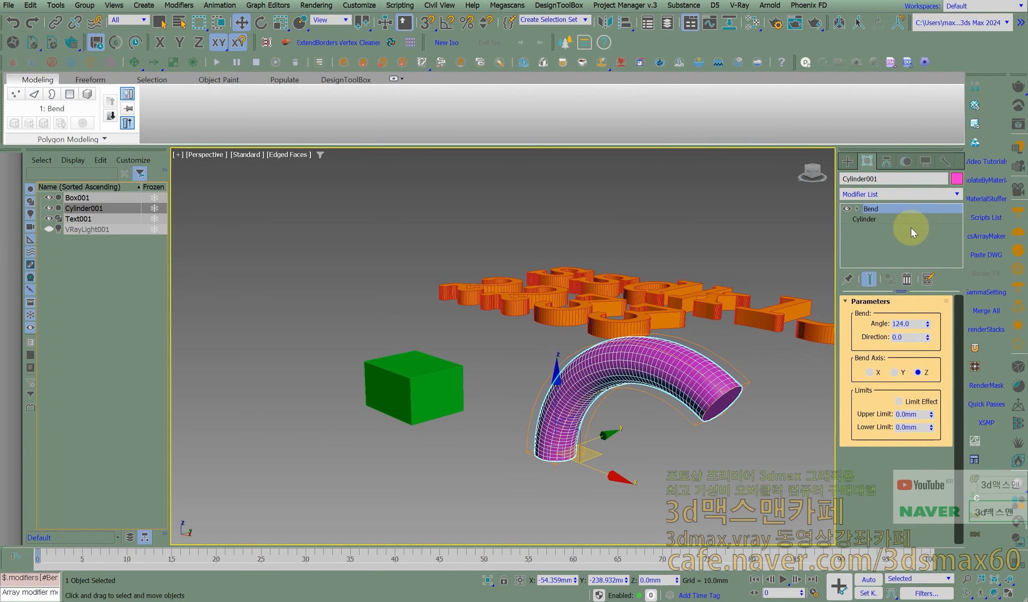
left_click(905, 278)
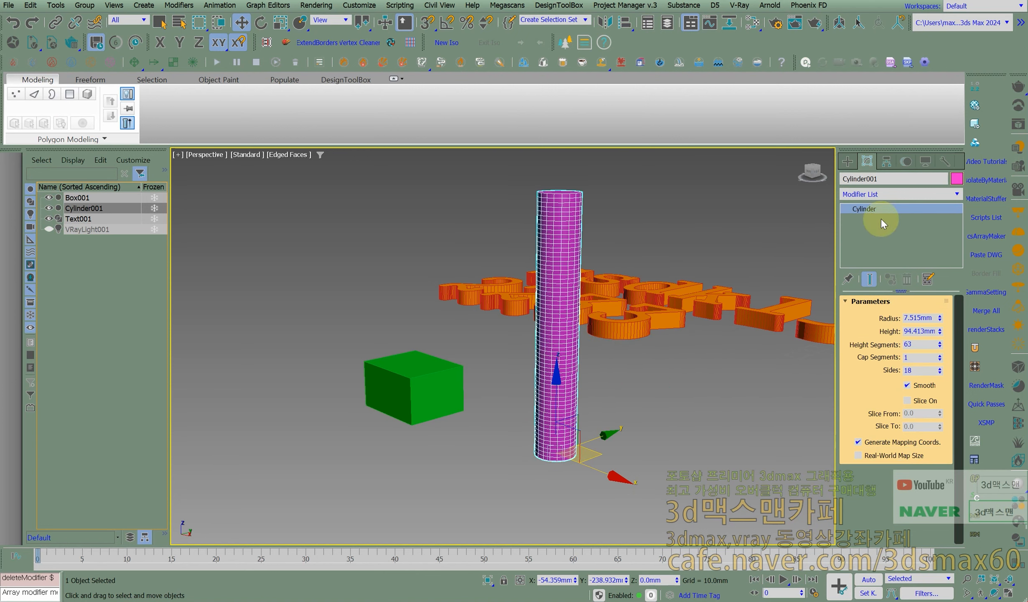
- Add an Edit Poly modifier to the cylinder
middle_click(511, 337)
type("xed")
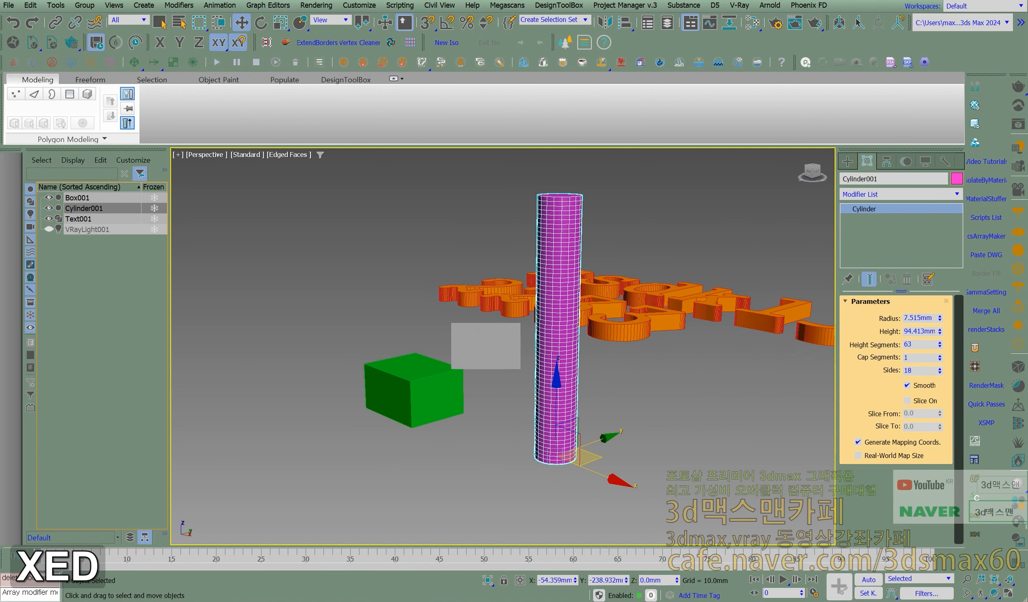
key("Return")
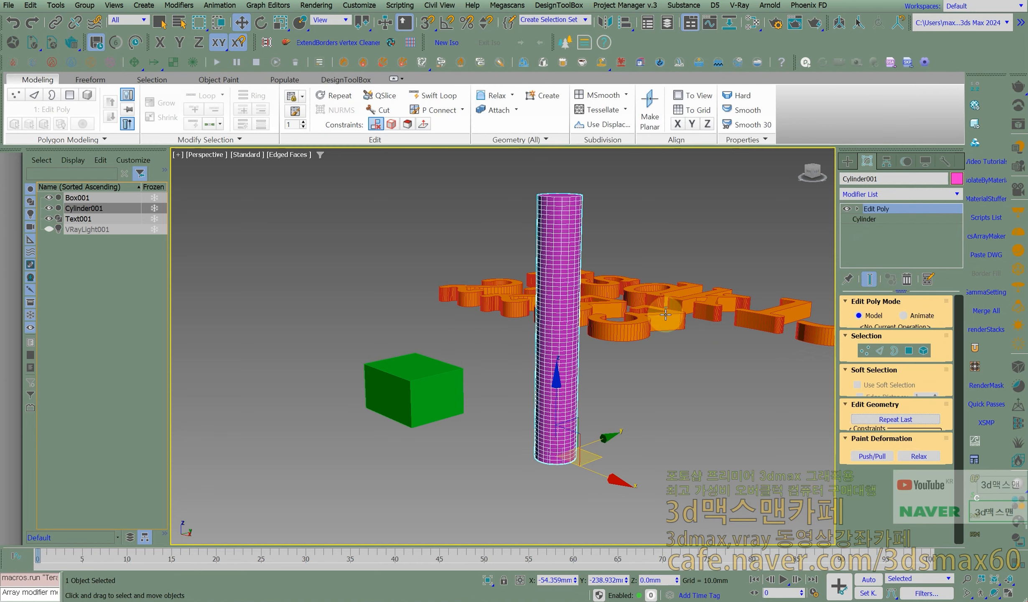
- Switch to the Front view and select the polygons of the cylinder's upper part at the Edit Poly polygon level
middle_click(539, 339)
key("f")
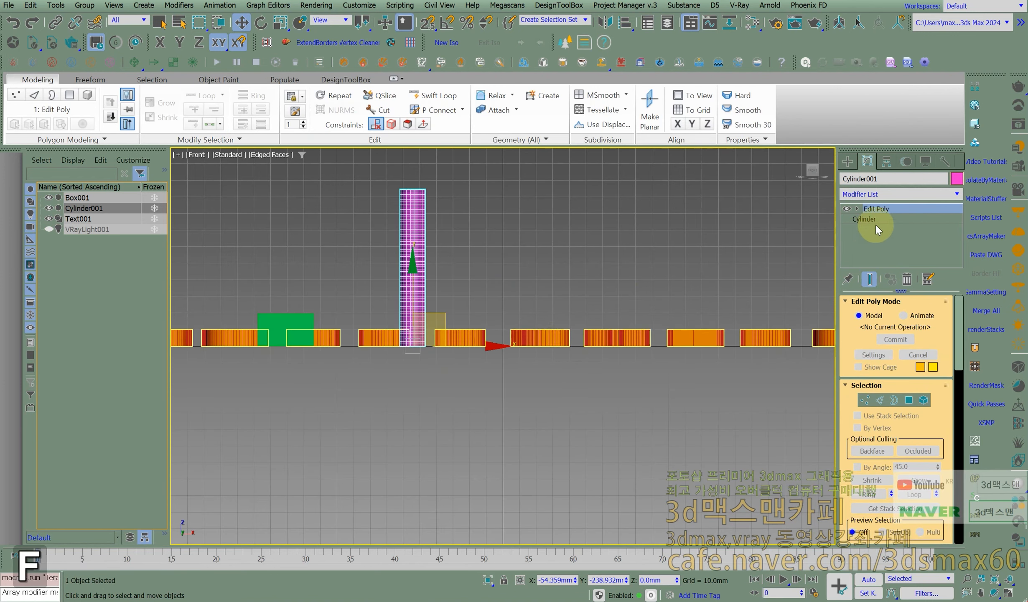
left_click(857, 208)
left_click(879, 219)
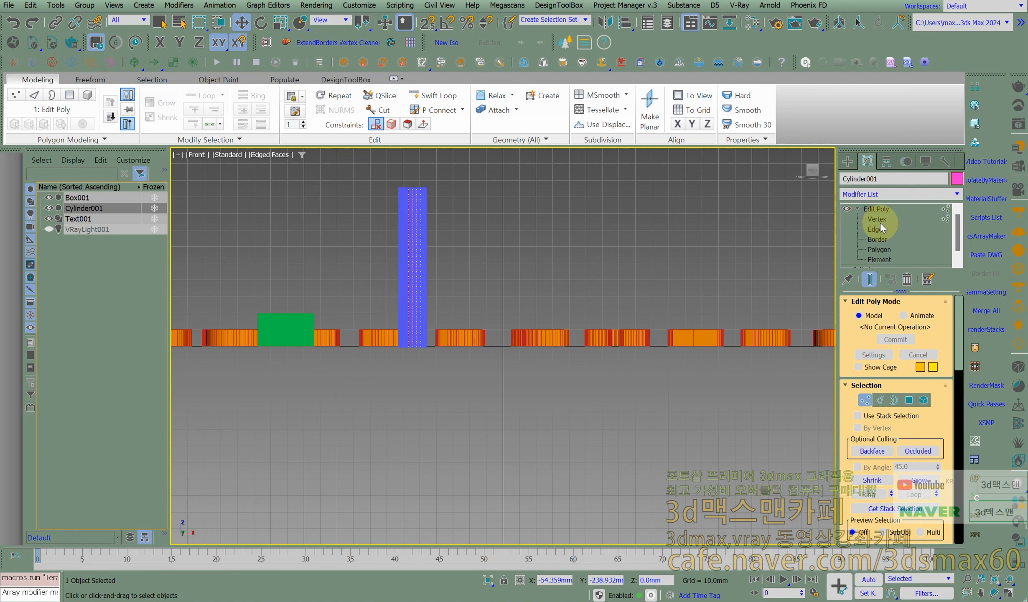
left_click(879, 228)
left_click(371, 190)
key("4")
left_click_drag(370, 188, 463, 257)
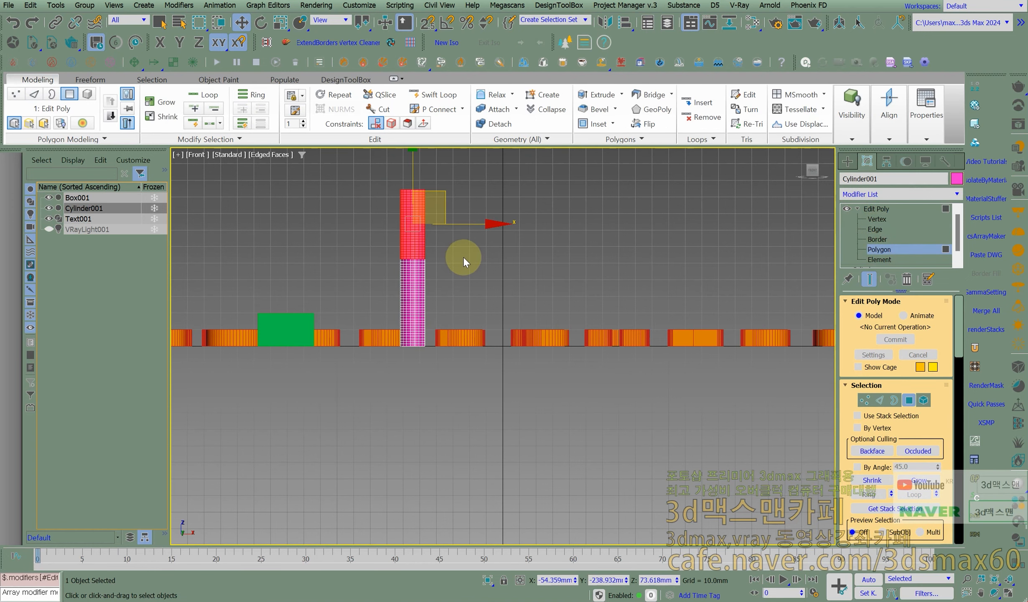
- Add a Bend modifier above the cylinder's Edit Poly with the upper polygons still selected
middle_click_drag(468, 249, 489, 351, "alt")
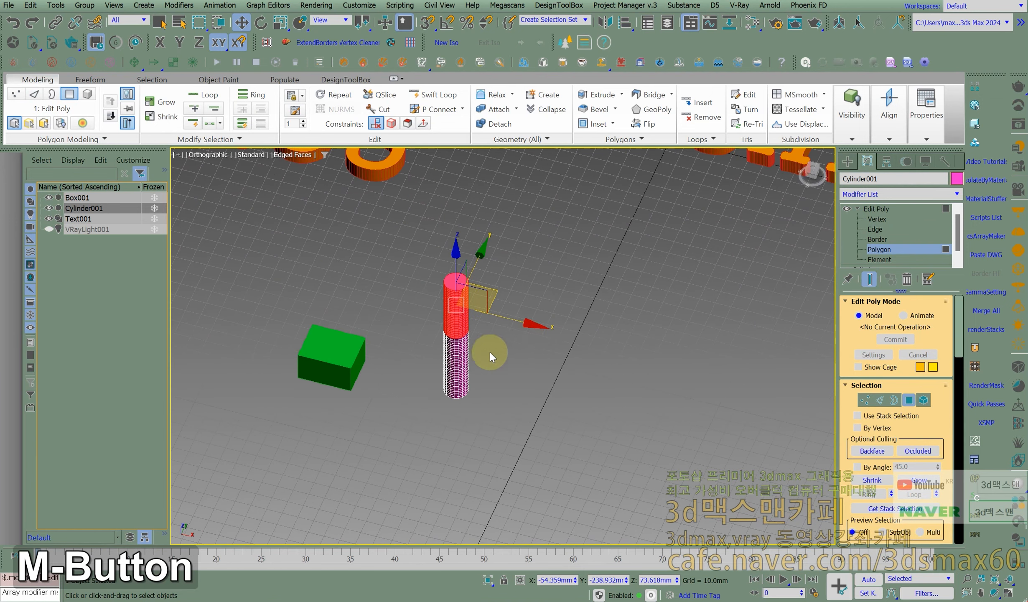
left_click(956, 194)
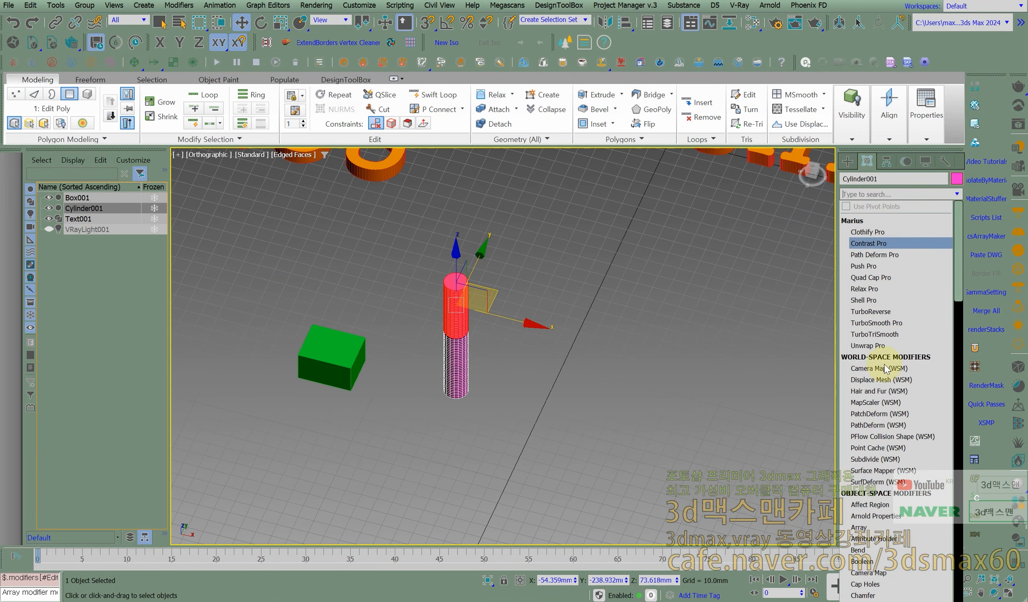
left_click(858, 549)
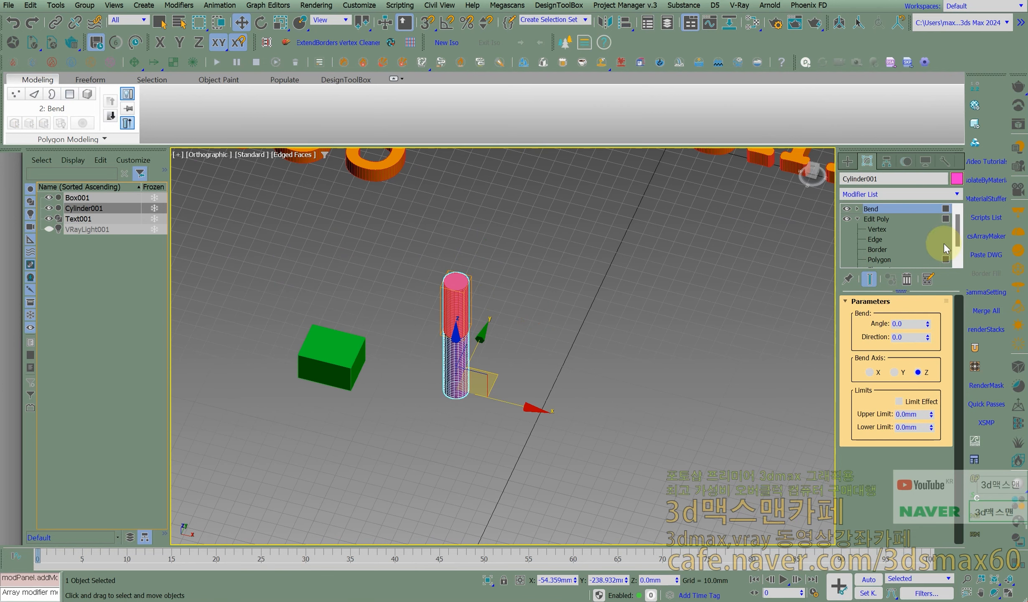
scroll(430, 328, "up", 4)
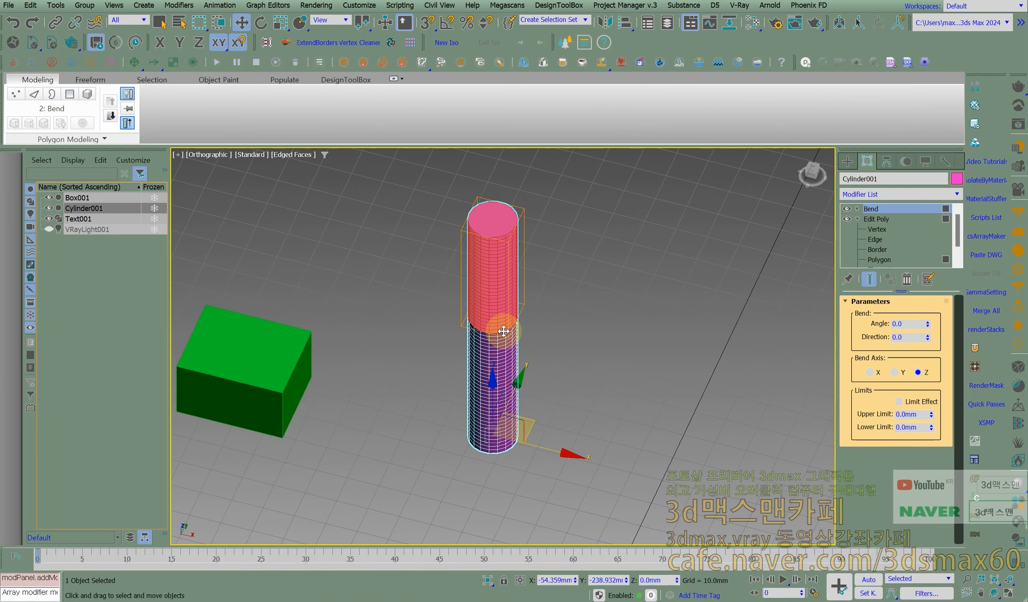
- Bend the cylinder's selected upper polygons by an angle of 104, with Limit Effect enabled and an upper limit of 7.02 mm
scroll(471, 242, "up", 4)
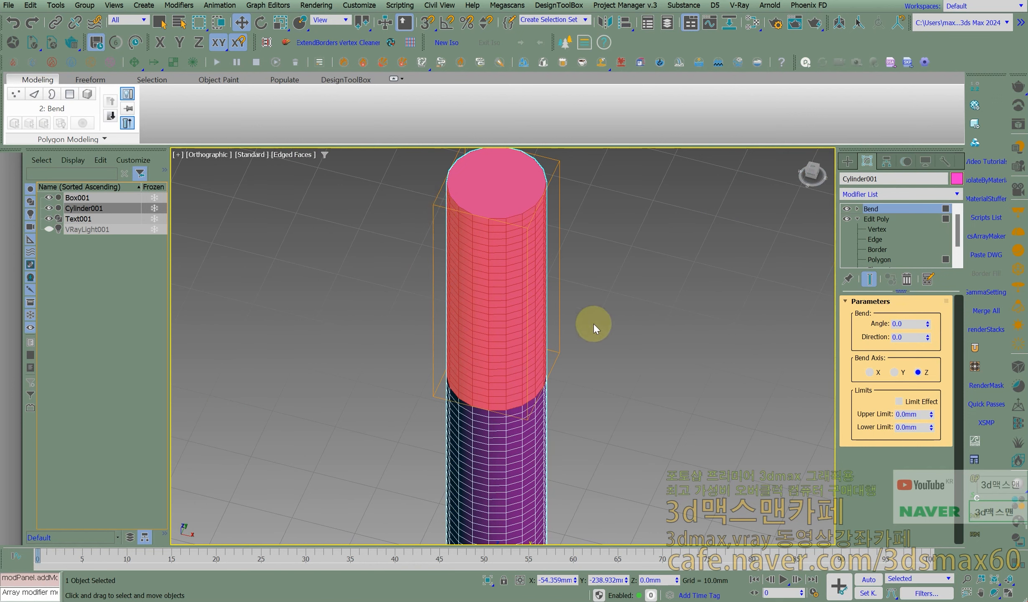
left_click_drag(928, 322, 927, 322)
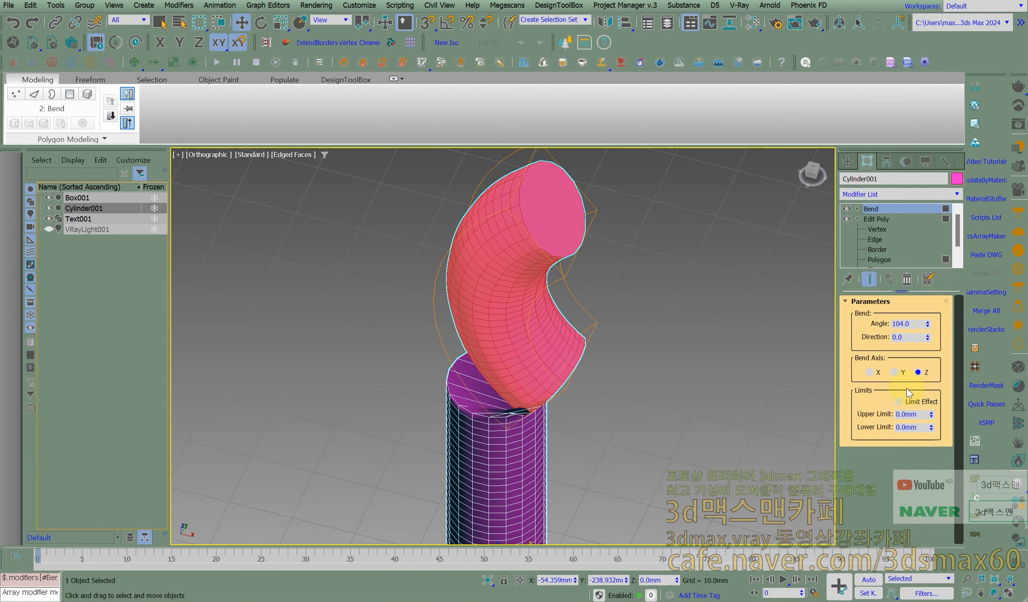
left_click(900, 402)
left_click_drag(931, 417, 915, 402)
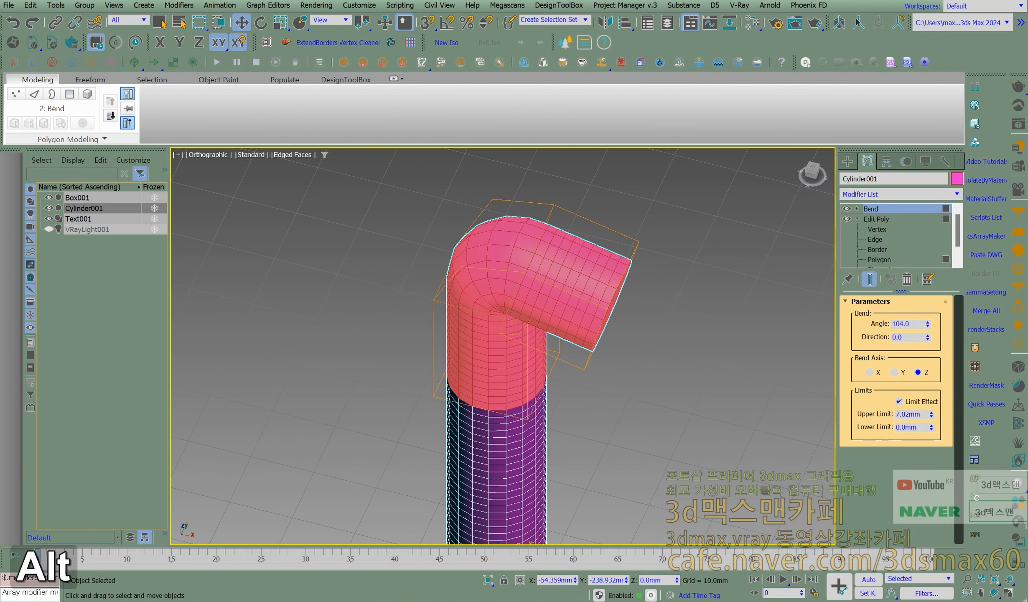
- Set the Bend angle to 90, and remove the Bend modifier from the cylinder's stack
middle_click_drag(517, 452, 557, 404, "alt")
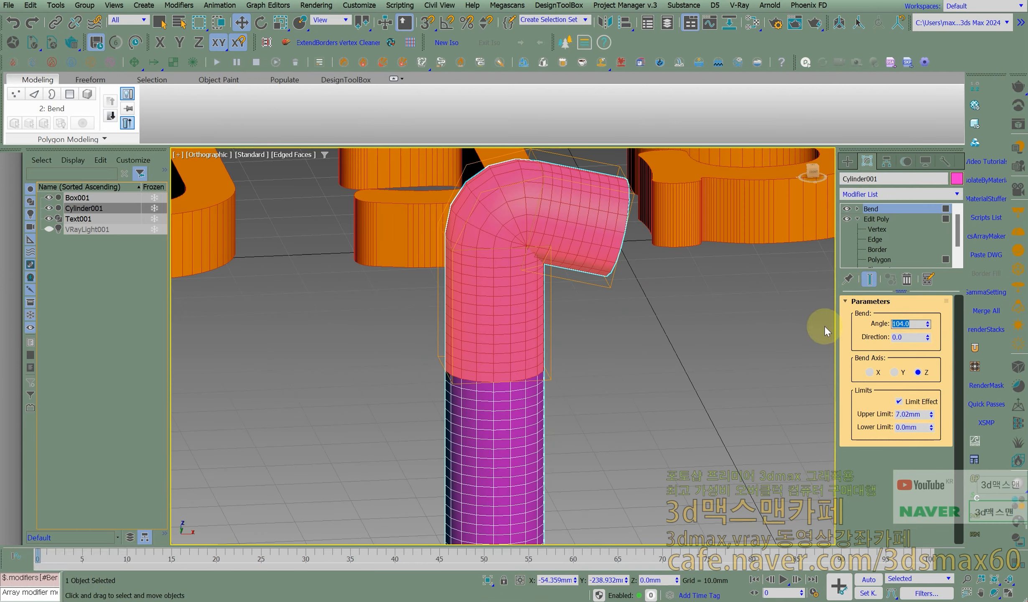
type("90")
key("Return")
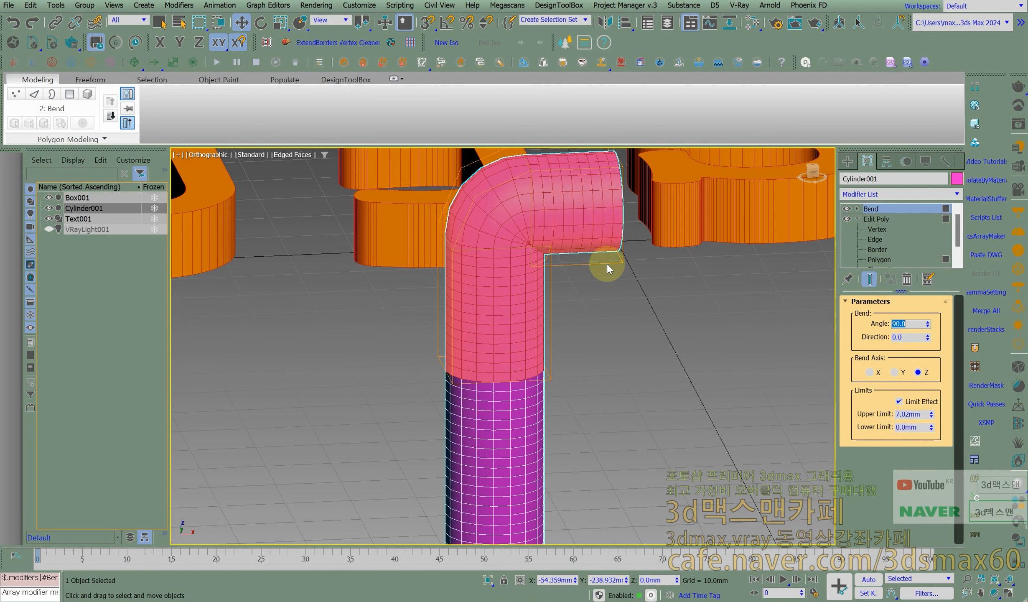
scroll(562, 284, "down", 5)
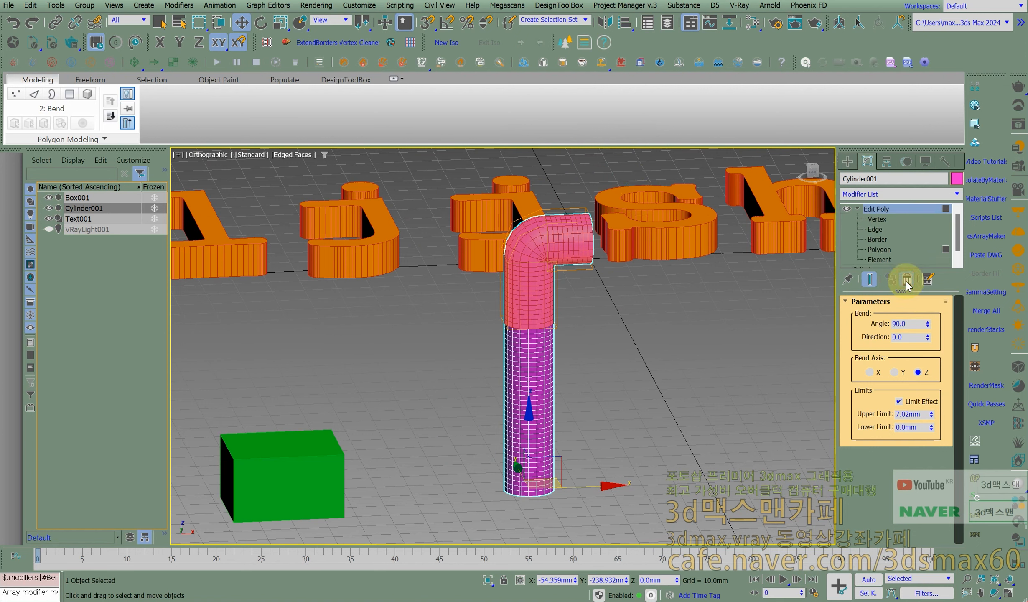
- Delete the cylinder's selected upper polygons, and delete the rest of the cylinder
key("Delete")
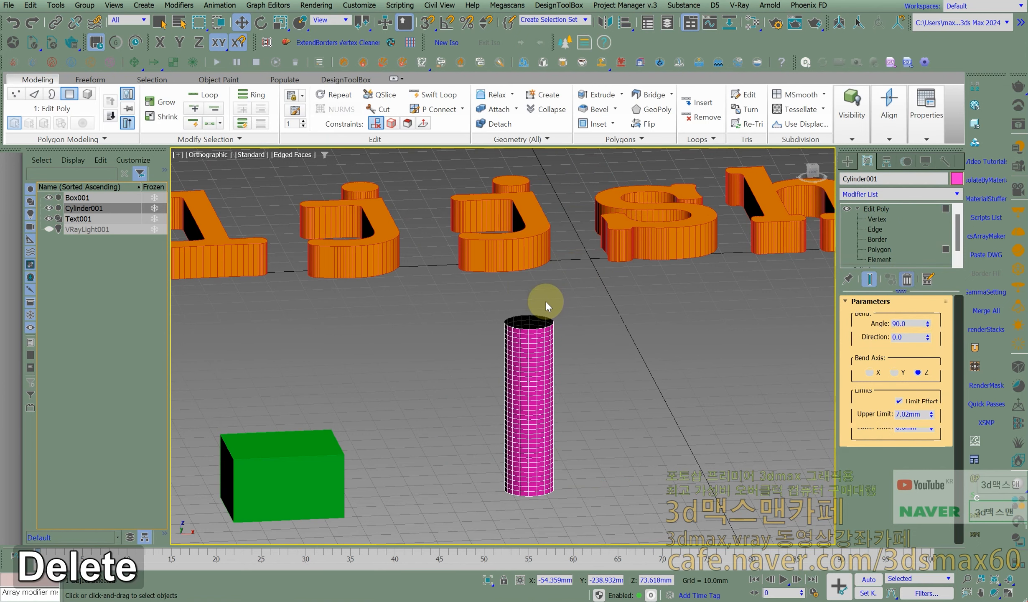
key("Delete")
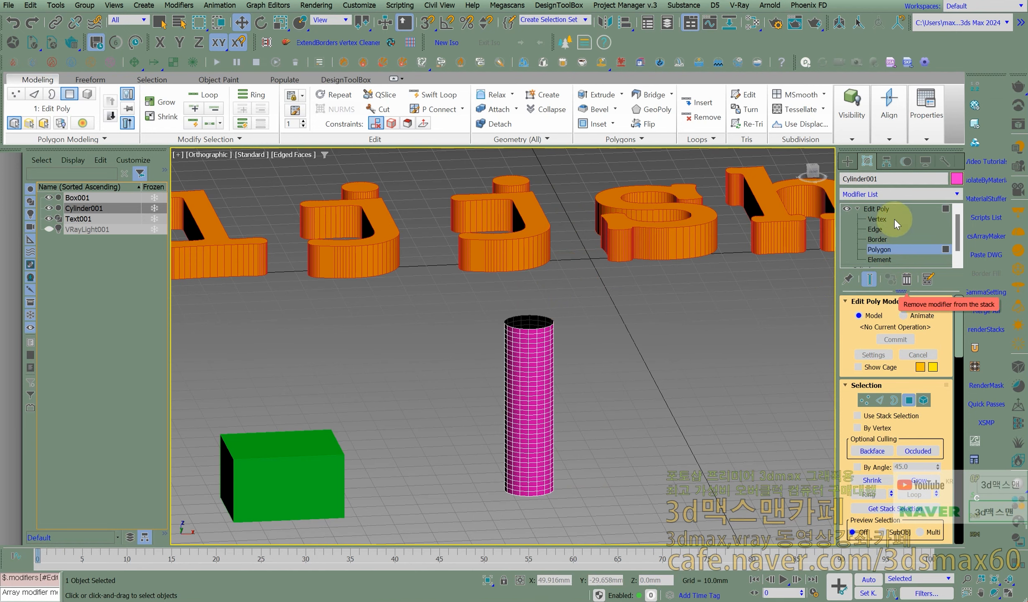
left_click(877, 209)
key("Delete")
- Select only the top edges of the green box at the Edit Poly edge level
middle_click_drag(431, 409, 522, 363)
left_click(402, 334)
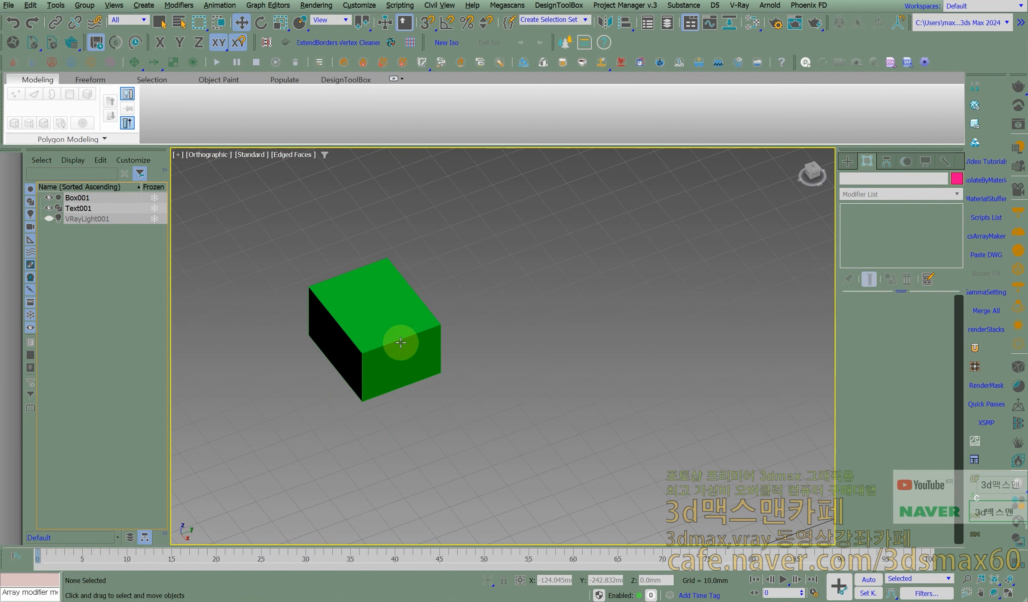
left_click(405, 339)
middle_click_drag(420, 338, 472, 332, "alt")
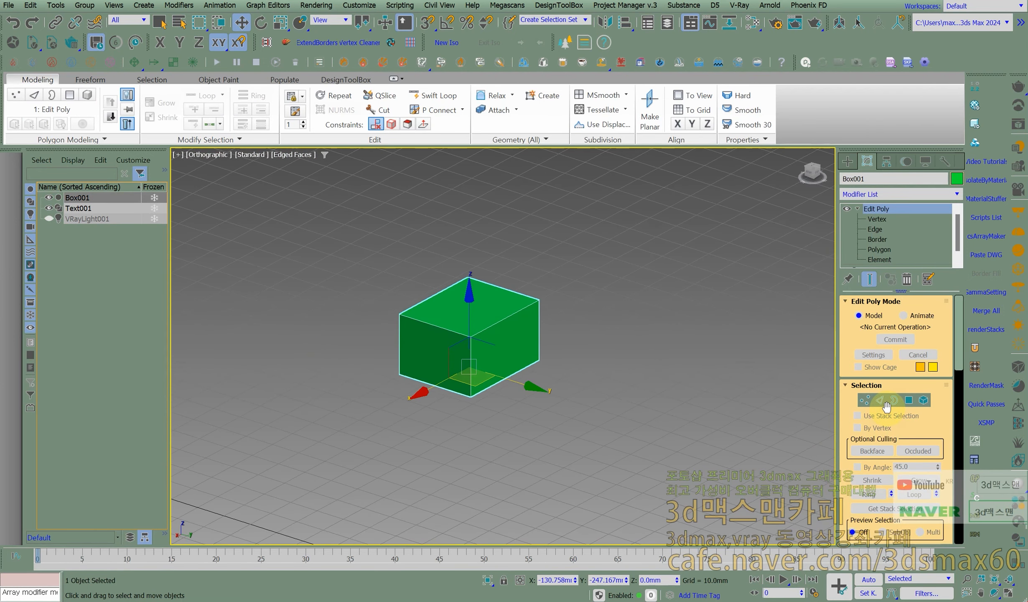
key("2")
mouse_move(584, 344)
middle_mouse_down("alt")
mouse_move(551, 339)
mouse_move(580, 325)
middle_mouse_up("alt")
left_click_drag(580, 325, 368, 274)
left_click_drag(624, 344, 355, 243)
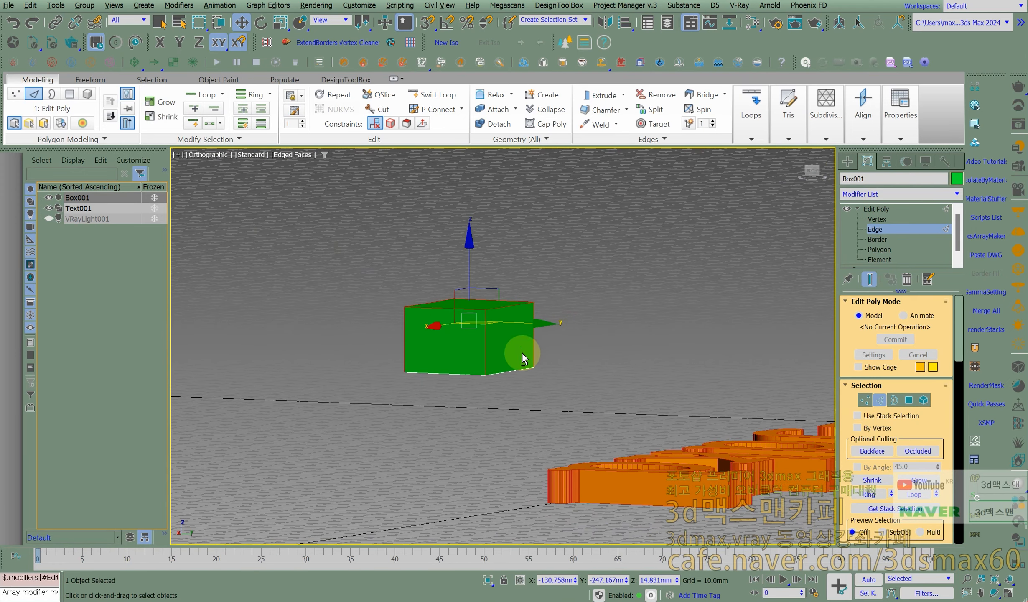
left_click_drag(367, 360, 620, 440, "alt")
middle_click_drag(589, 376, 481, 325, "alt")
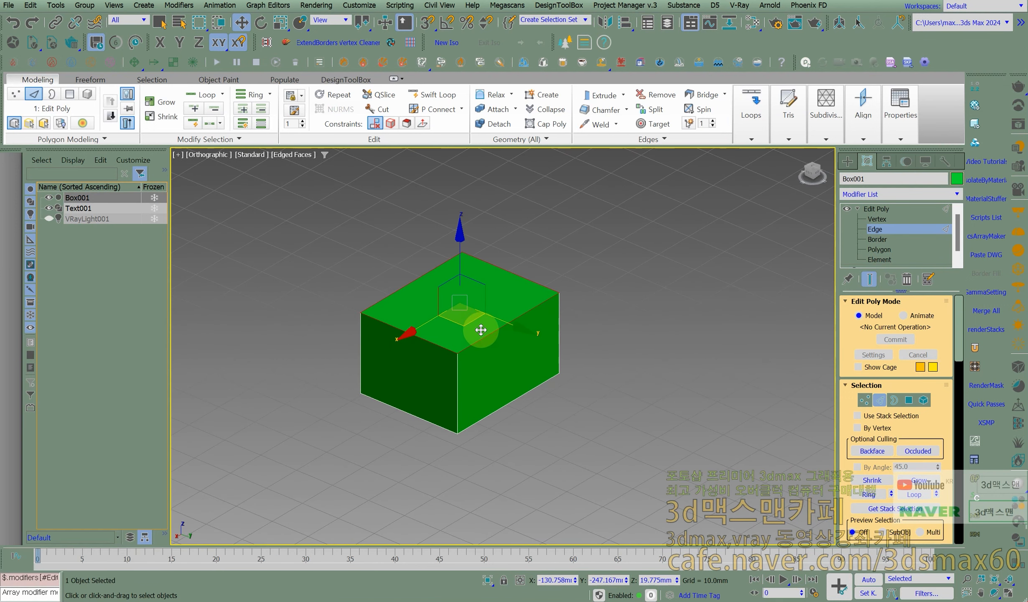
- Try a Chamfer with its settings dialog on the box's top edges, and cancel it
right_click(477, 263)
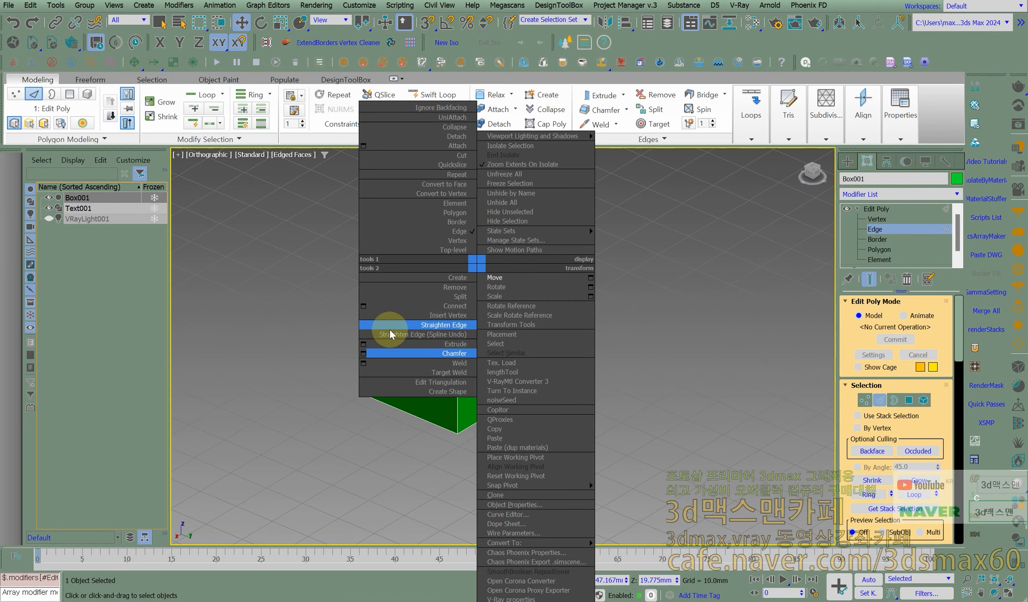
left_click(364, 354)
left_click_drag(410, 282, 309, 282)
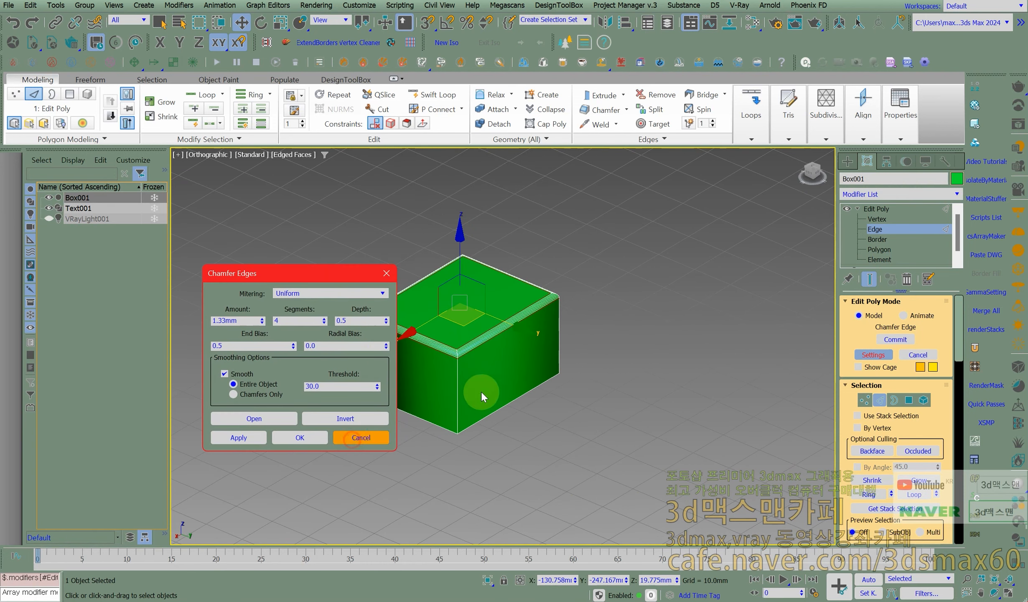
- Delete the box, and select the text object at its Edit Poly edge level
left_click(933, 210)
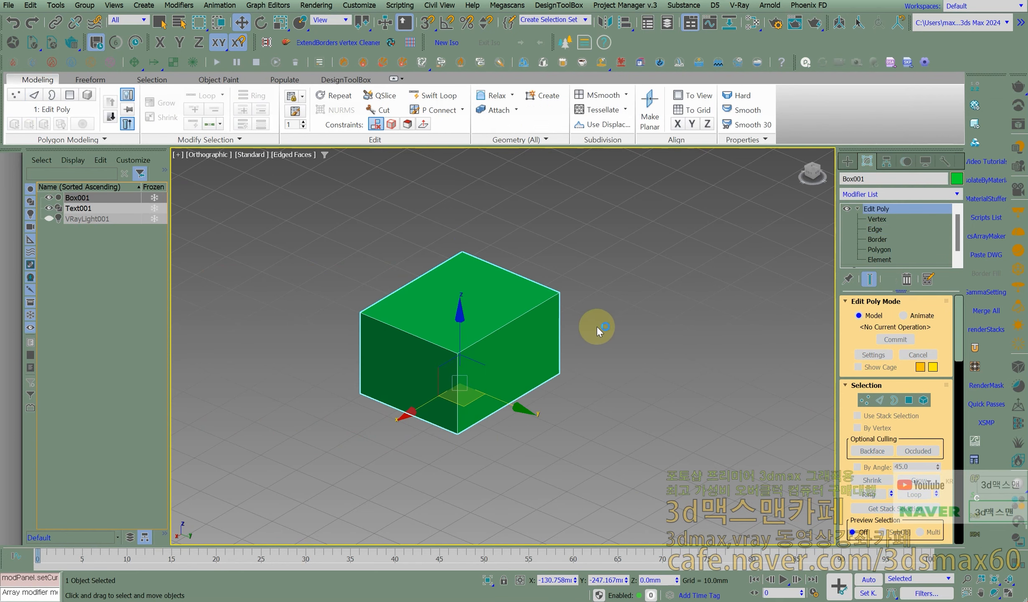
key("Delete")
scroll(522, 375, "down", 5)
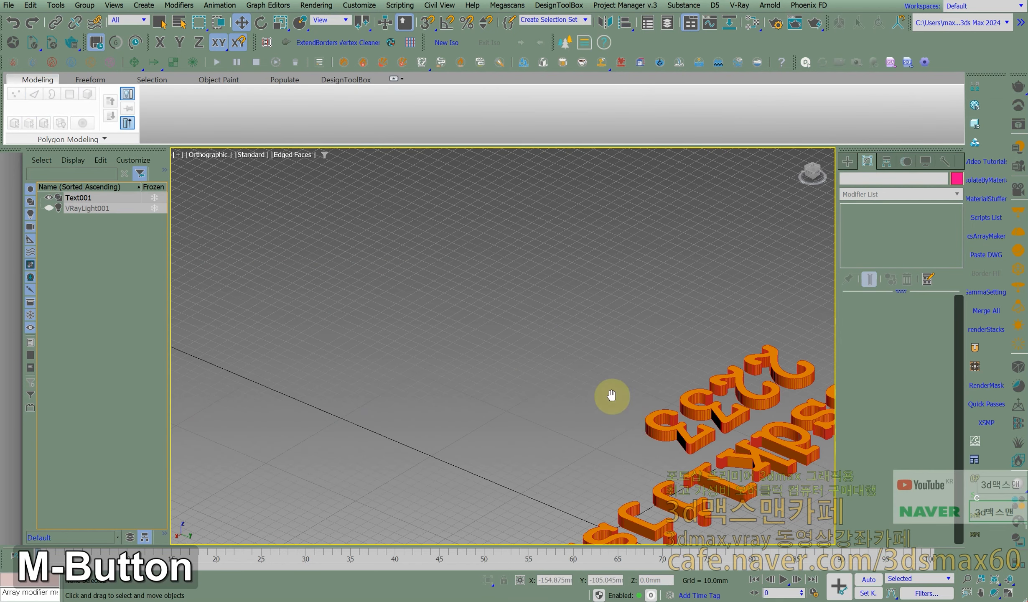
middle_click_drag(633, 418, 477, 289)
left_click(545, 397)
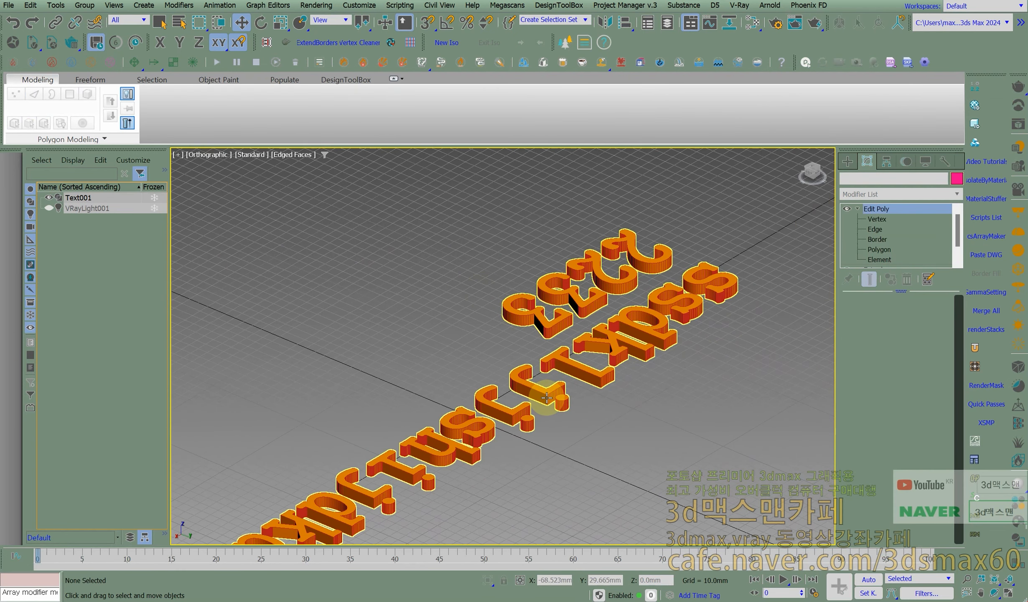
scroll(547, 397, "up", 5)
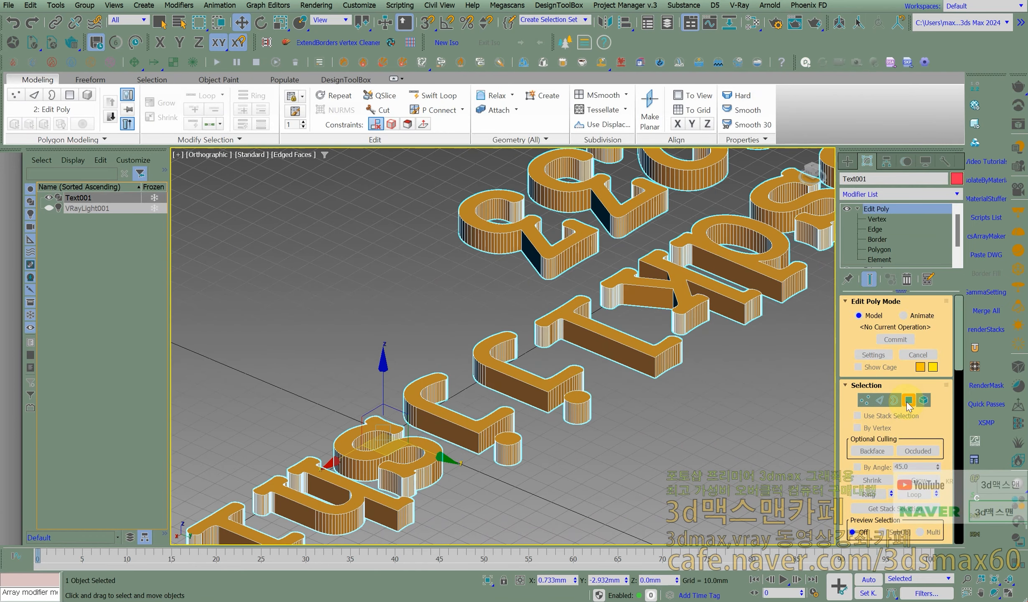
left_click(880, 400)
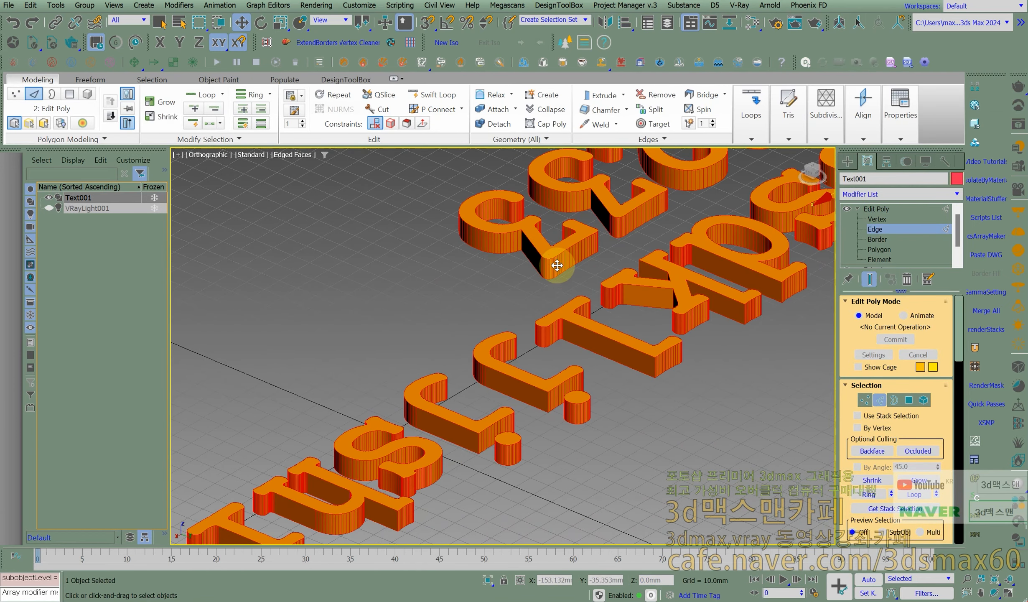
- In the Front view, remove the letters' vertical side edges from the text's edge selection
scroll(557, 265, "down", 5)
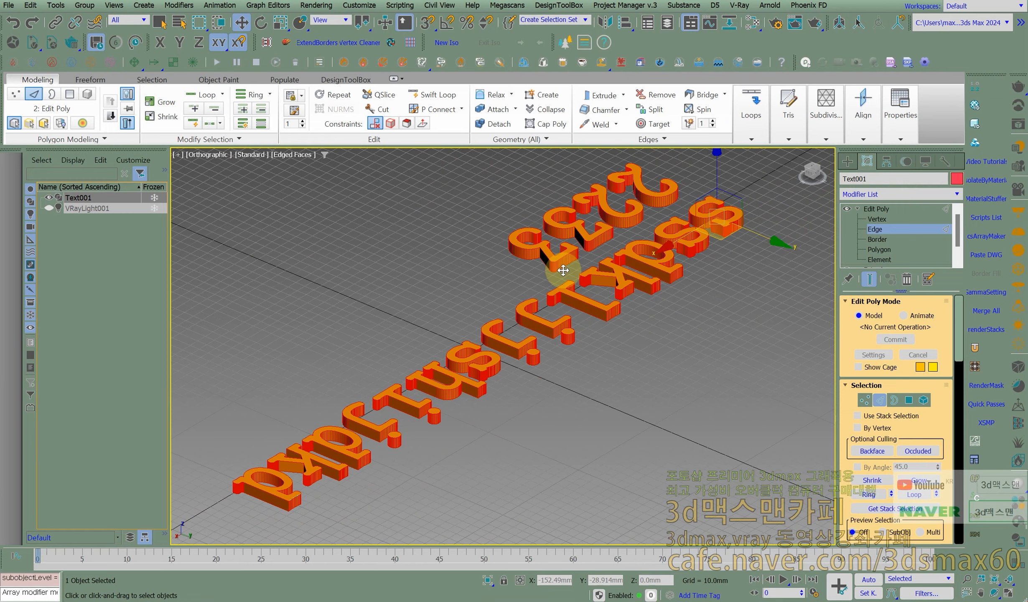
key("f")
scroll(554, 295, "down", 3)
scroll(623, 331, "down", 1)
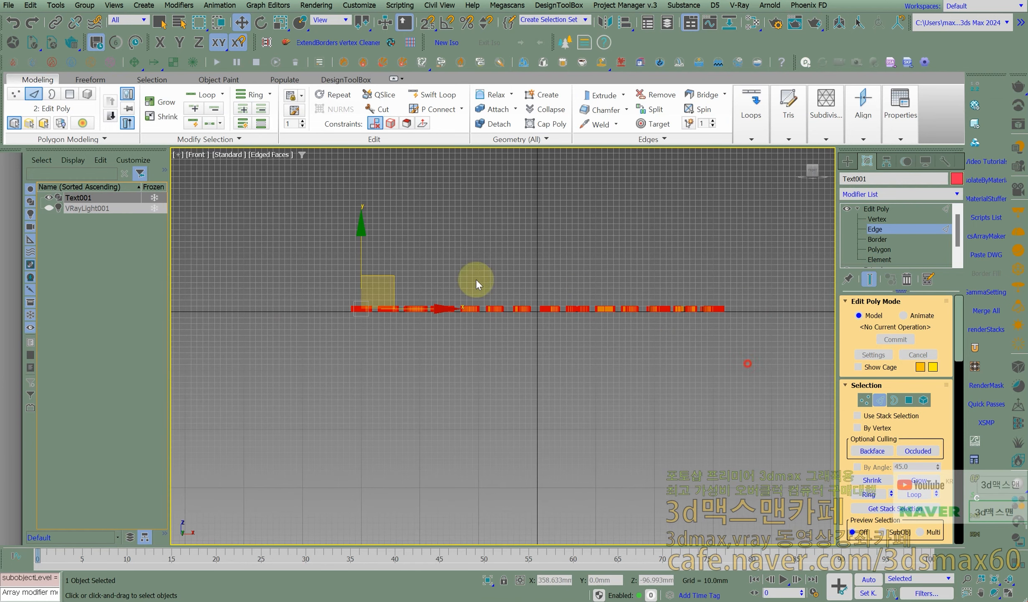
scroll(346, 284, "up", 2)
key("alt")
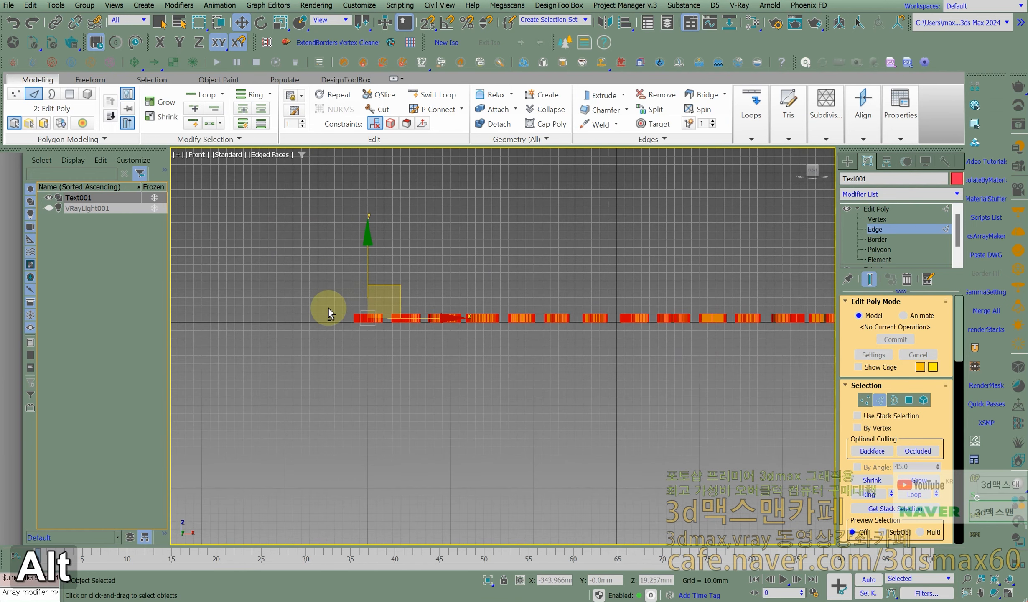
left_click_drag(331, 320, 619, 328, "alt")
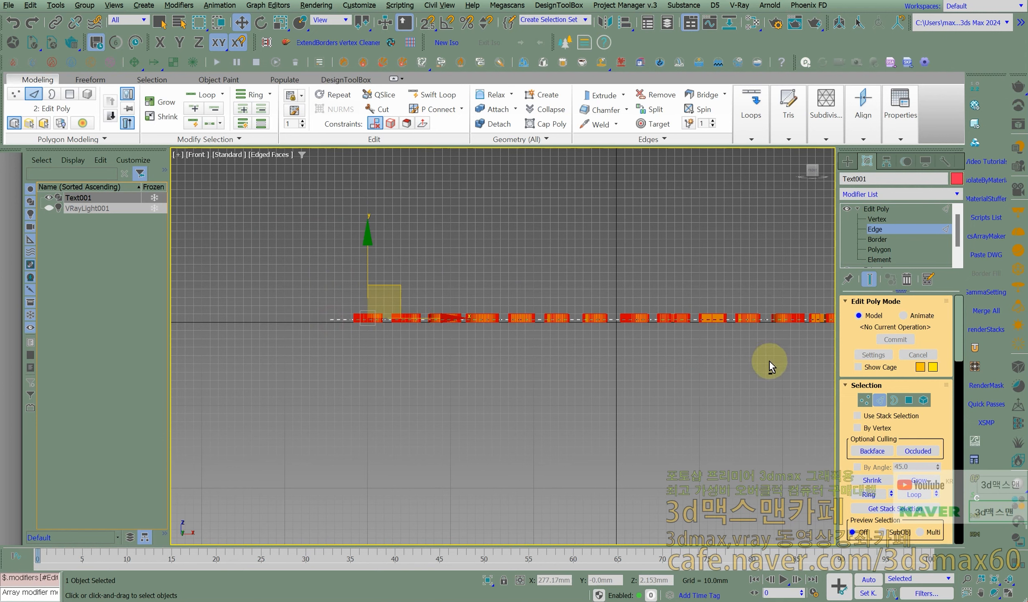
middle_click_drag(497, 270, 404, 309)
scroll(411, 306, "up", 3)
middle_click_drag(593, 357, 376, 310)
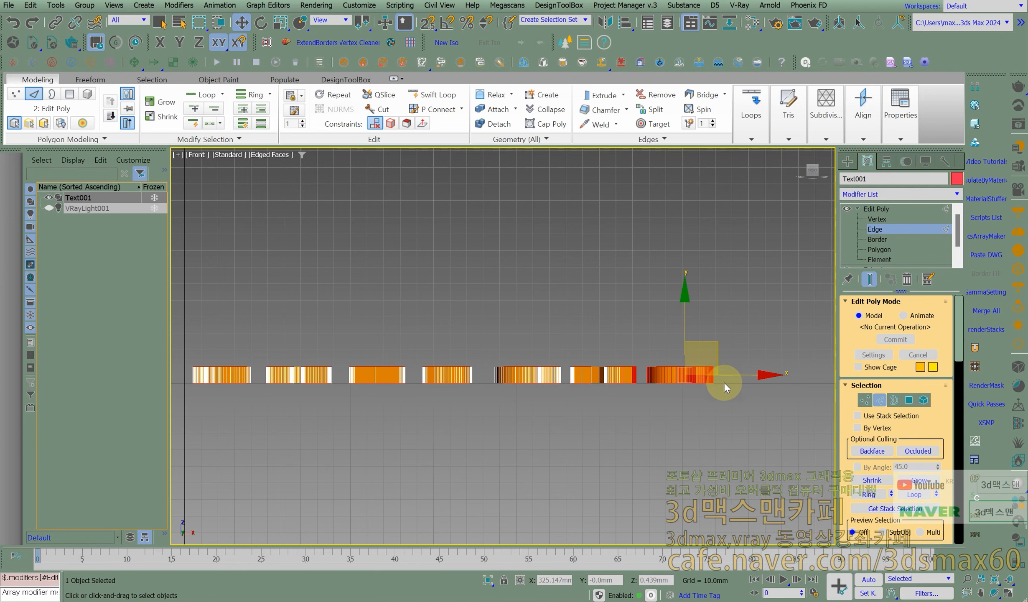
left_click_drag(723, 381, 601, 373, "alt")
- Try the Tops selection on the text in the Perspective view, and select its hard edges instead
key("p")
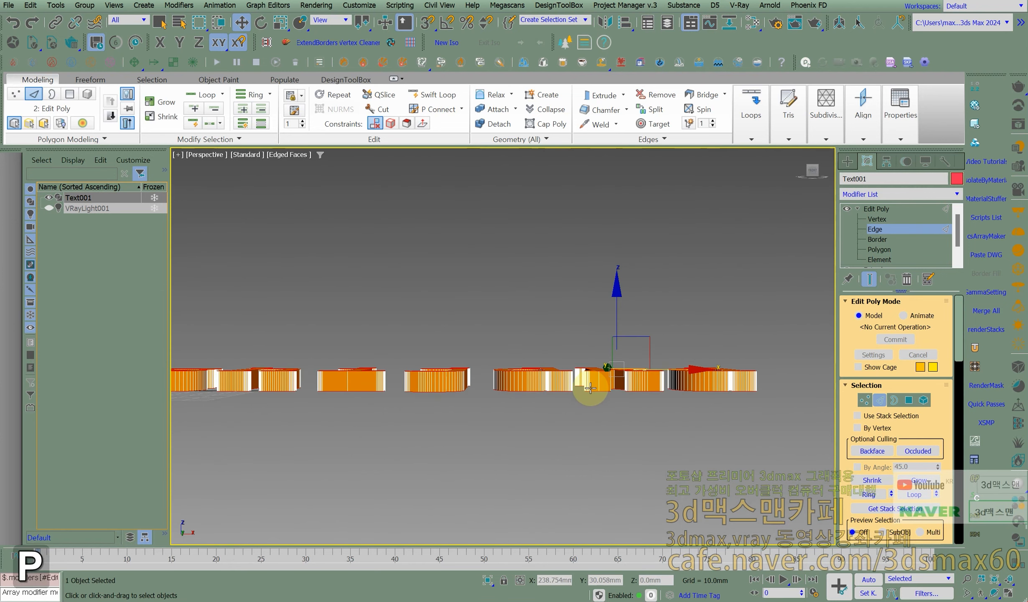
middle_click_drag(602, 385, 416, 427, "alt")
middle_click_drag(353, 400, 543, 363)
scroll(511, 389, "up", 3)
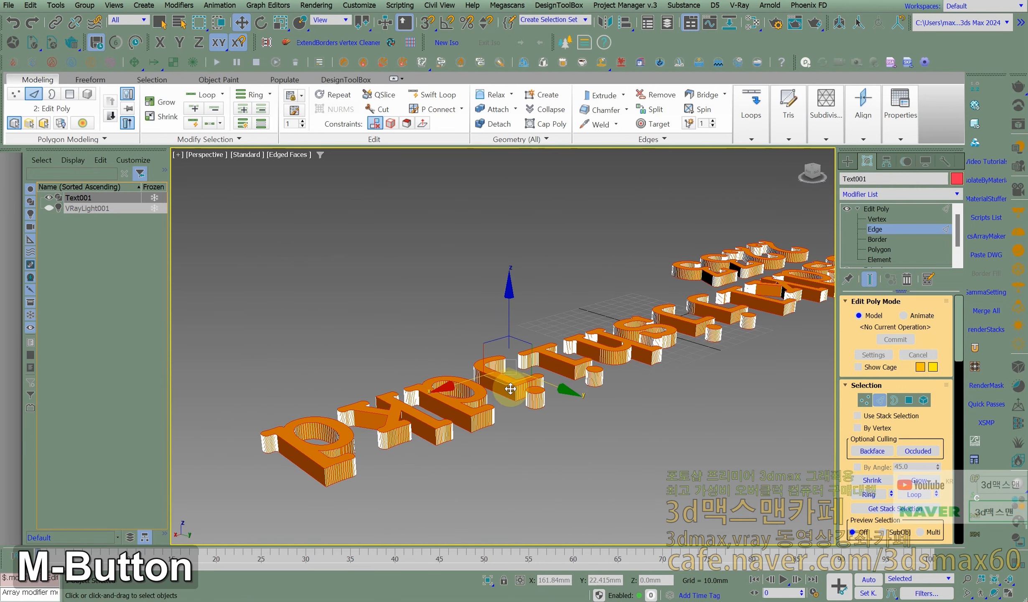
middle_click_drag(652, 394, 502, 287)
scroll(549, 303, "up", 5)
scroll(543, 303, "down", 2)
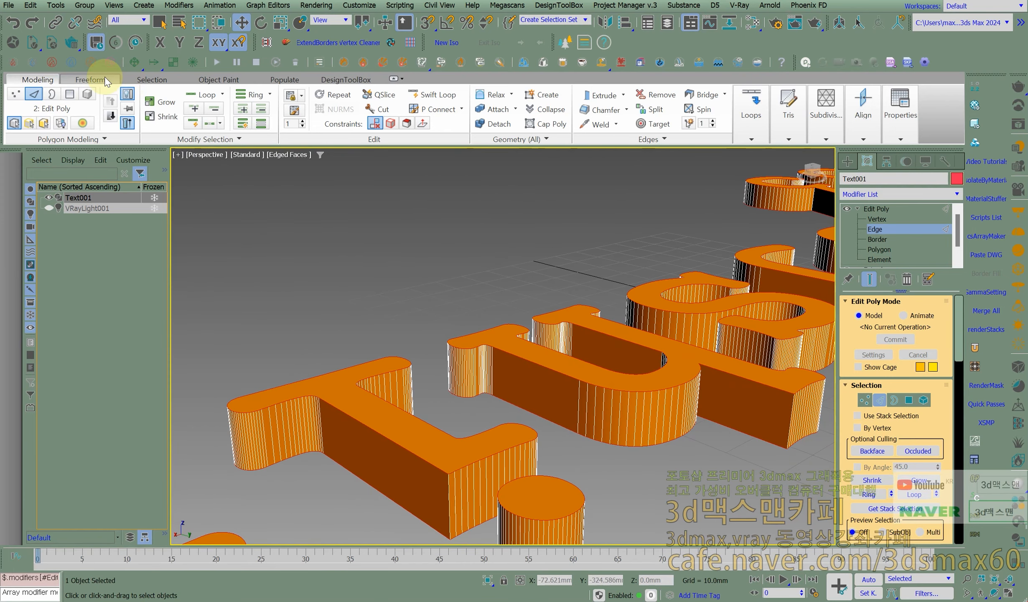
left_click(152, 80)
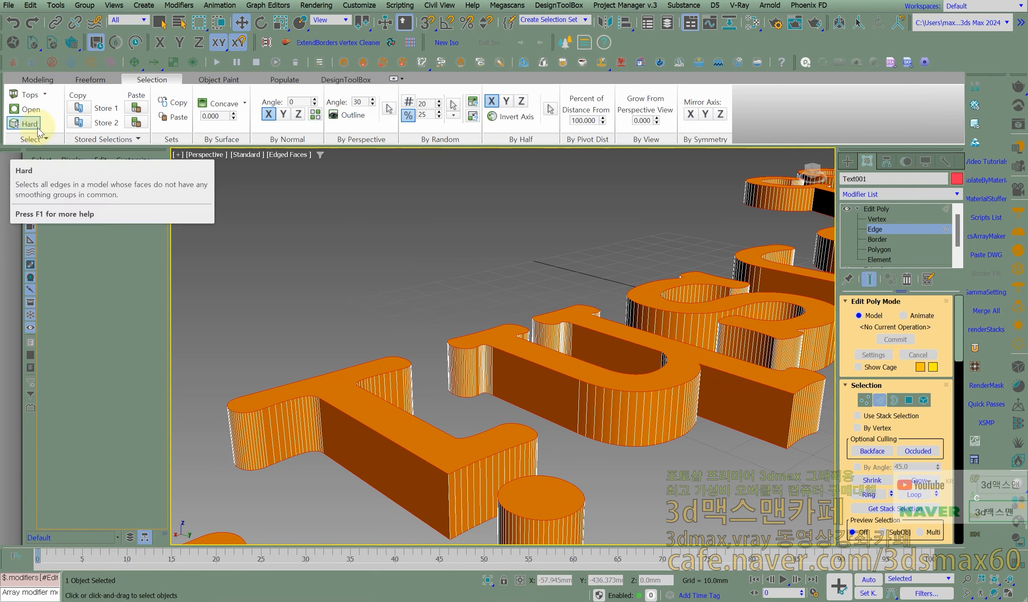
left_click(45, 95)
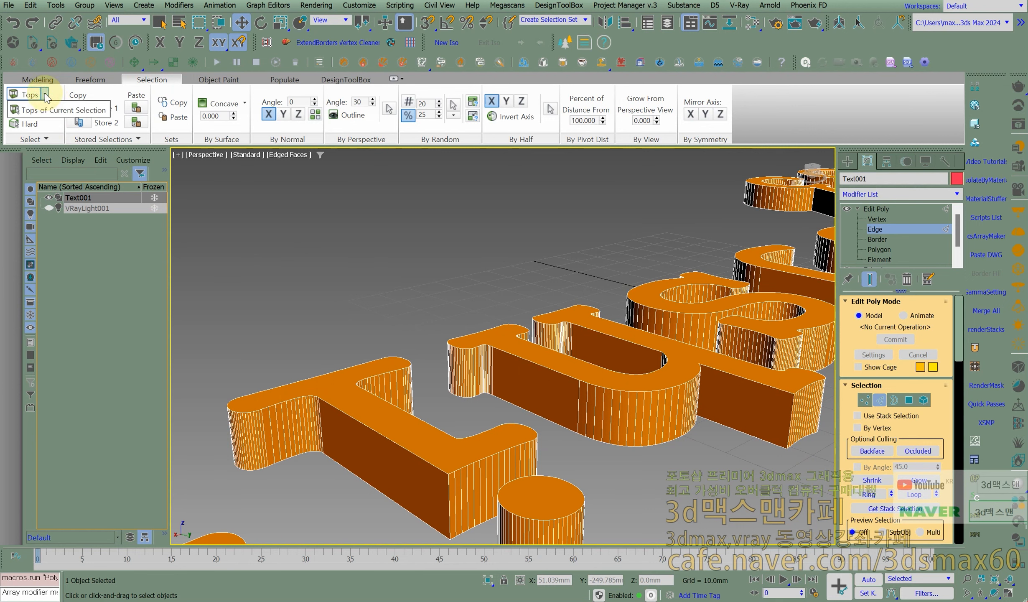
left_click(224, 202)
left_click(28, 124)
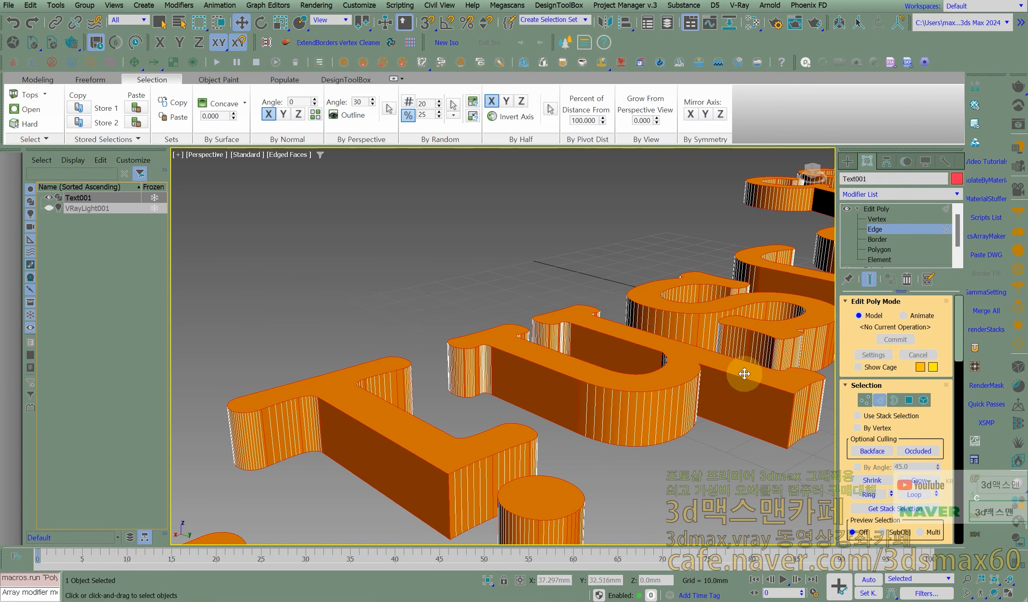
- Frame the text in the Front view and deselect the vertical edges across all letters
left_click(614, 372)
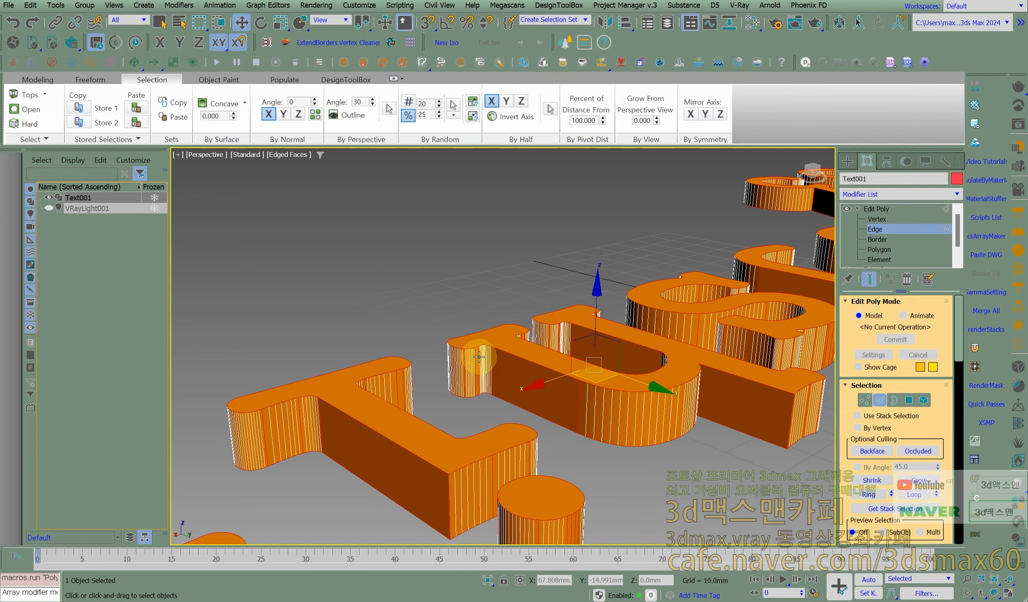
middle_click_drag(445, 427, 484, 357)
scroll(559, 349, "down", 3)
middle_click_drag(658, 260, 447, 334, "alt")
key("f")
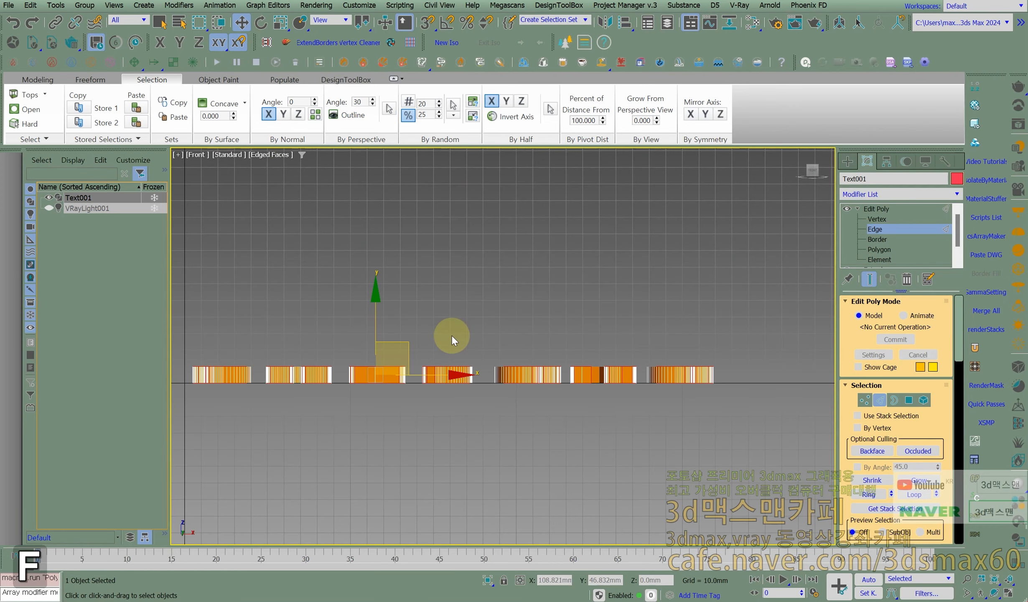
key("z")
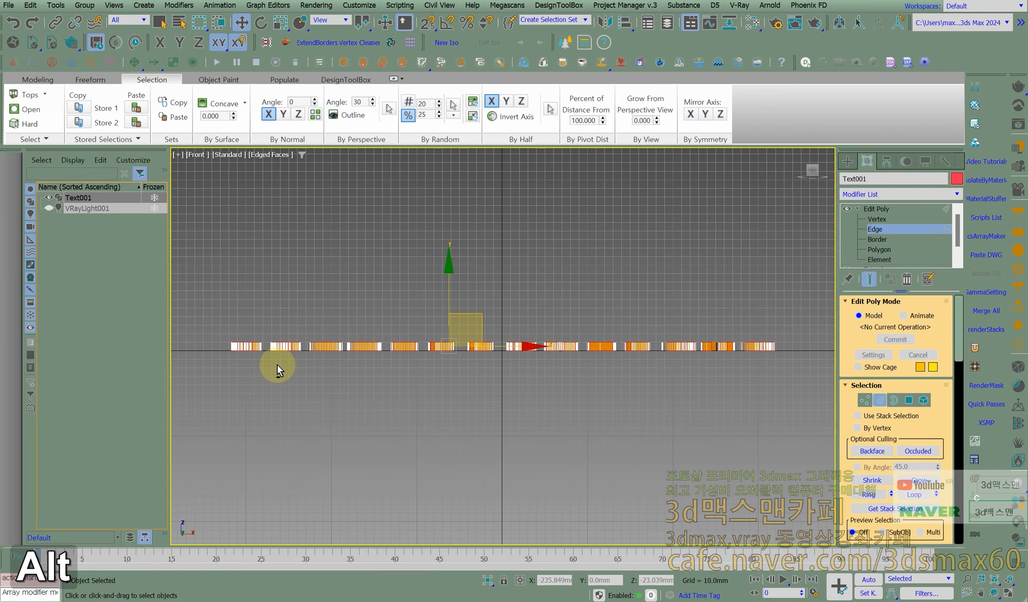
left_click_drag(215, 347, 783, 351, "alt")
middle_click_drag(734, 361, 680, 386, "alt")
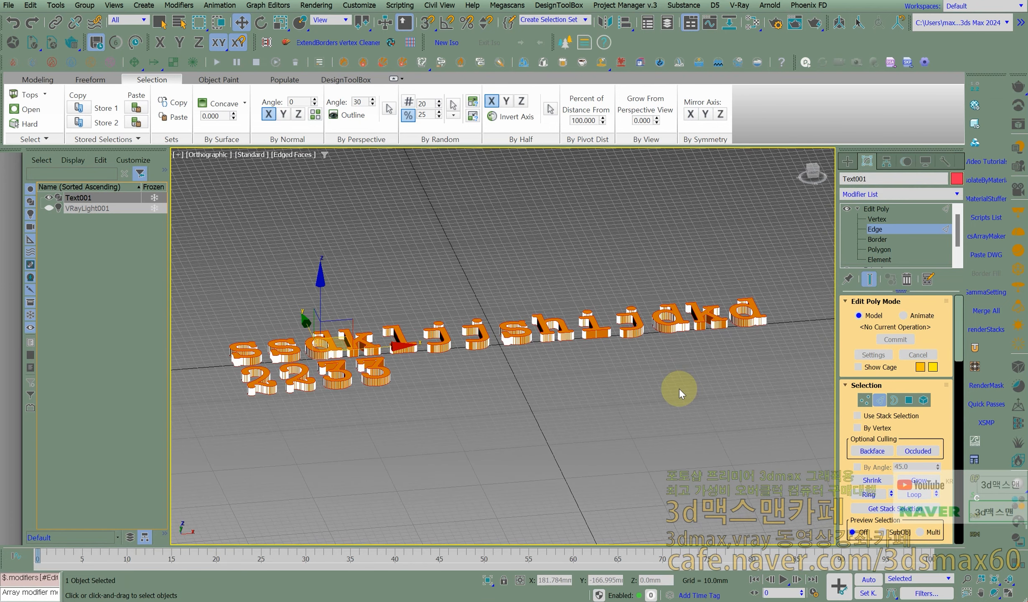
- Examine the remaining edge selection on the letters and digits up close in the Perspective view
key("p")
middle_click_drag(602, 388, 516, 351)
left_click(54, 121)
scroll(477, 351, "up", 5)
middle_click_drag(477, 351, 606, 335)
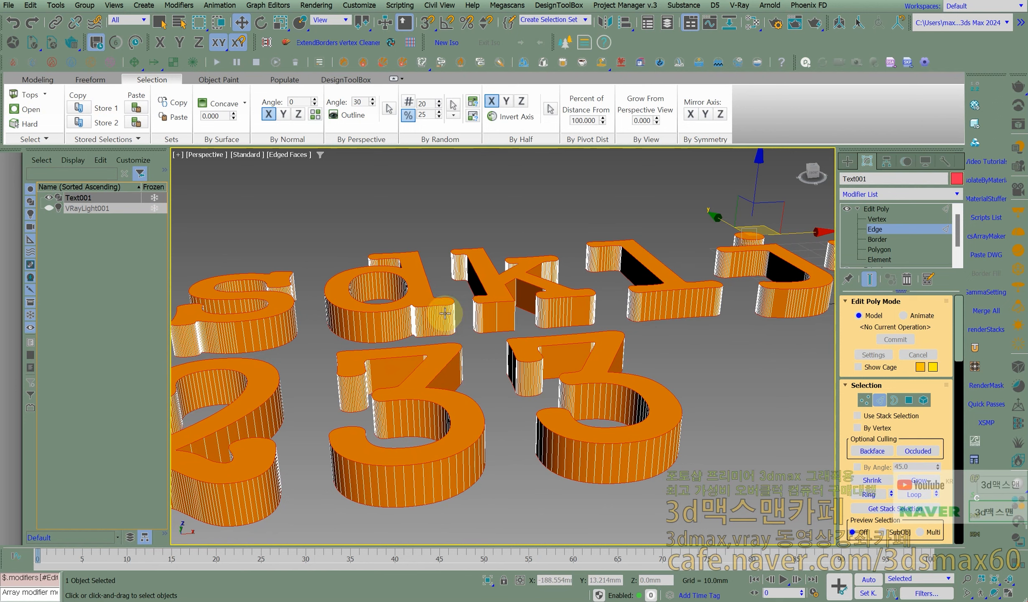
- Chamfer the text's selected outline edges by 2.0 mm with 5 segments, using Uniform mitering
right_click(439, 261)
left_click(326, 355)
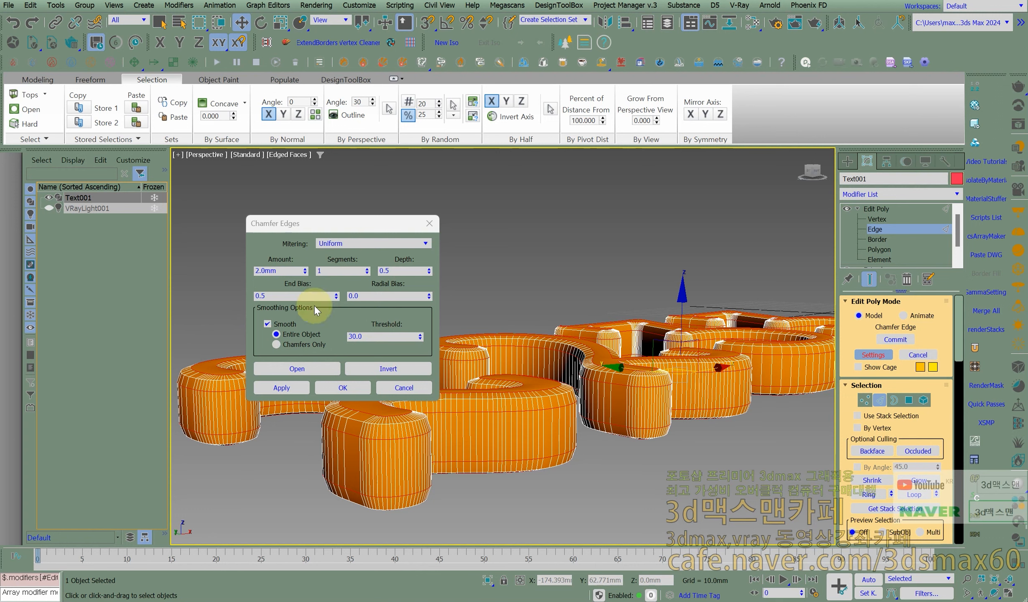
left_click(384, 453)
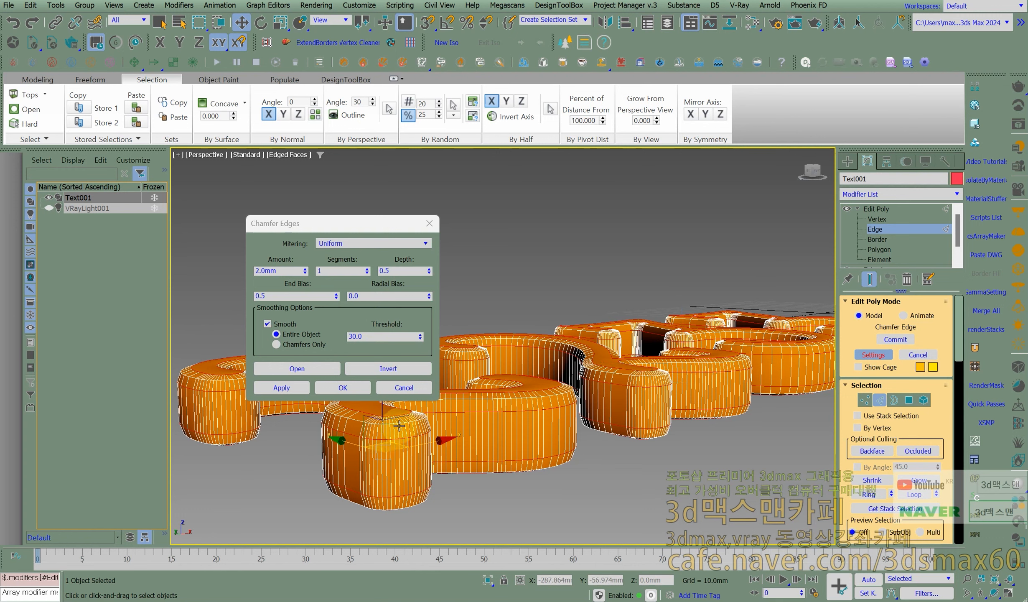
double_click(336, 270)
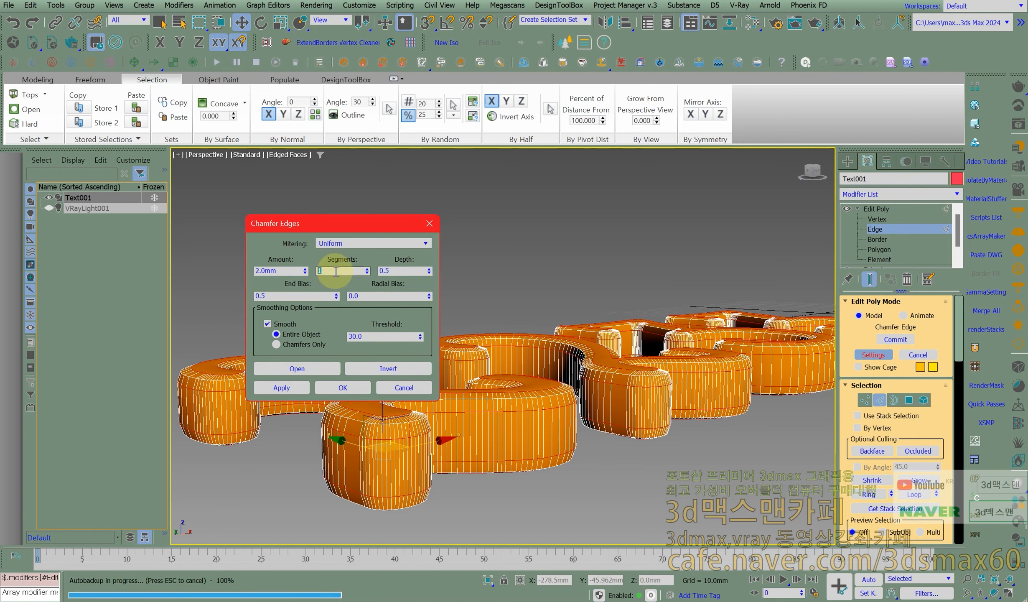
type("5")
key("Return")
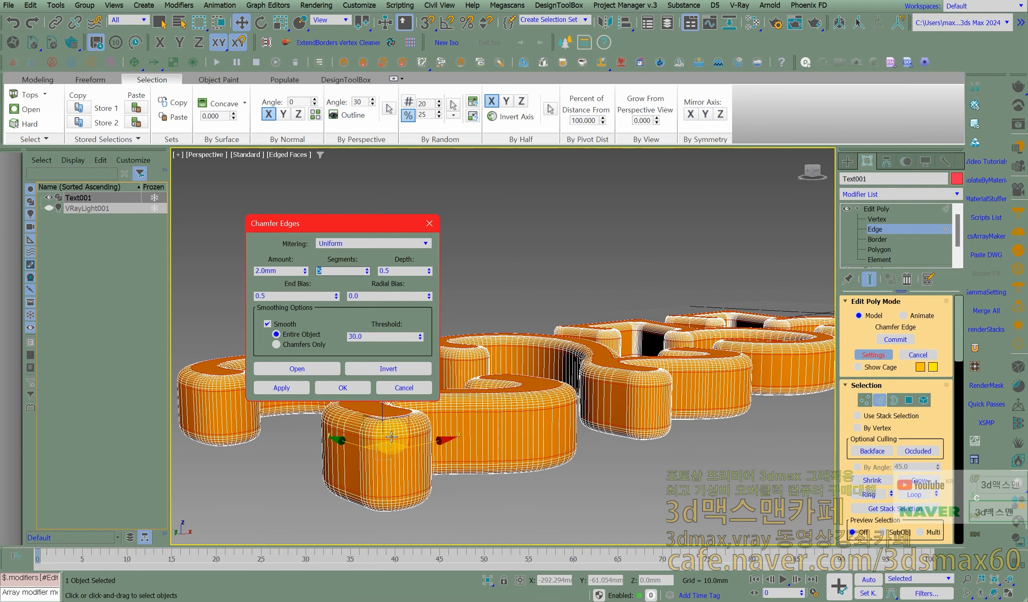
- Turn off the edged-faces display in the Perspective view and inspect the chamfered digits up close
mouse_move(526, 420)
middle_mouse_down("alt")
mouse_move(526, 447)
mouse_move(593, 431)
mouse_move(499, 391)
mouse_move(508, 374)
middle_mouse_up("alt")
key("F4")
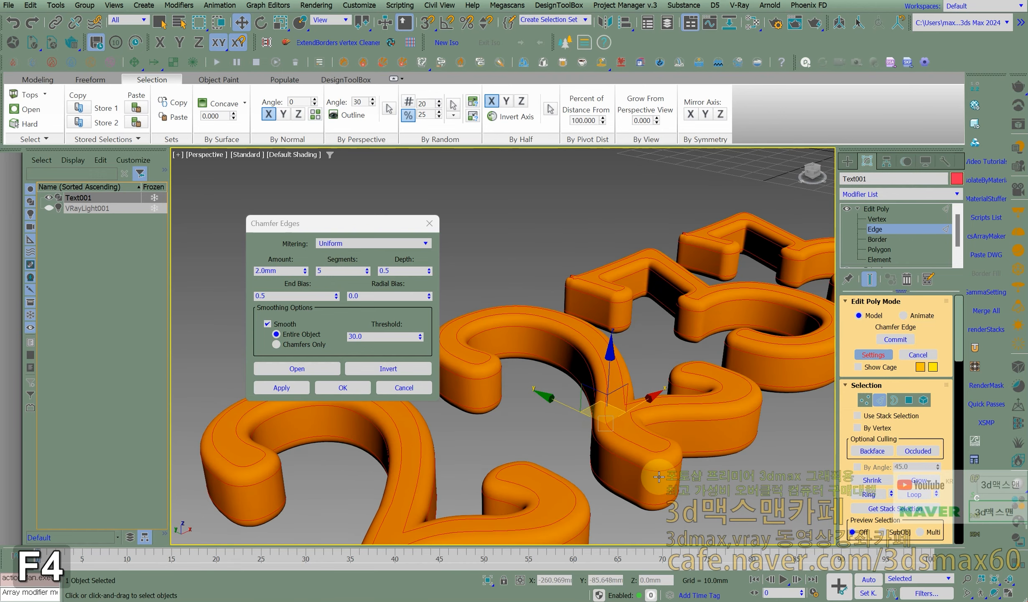
scroll(662, 470, "up", 3)
scroll(665, 470, "down", 3)
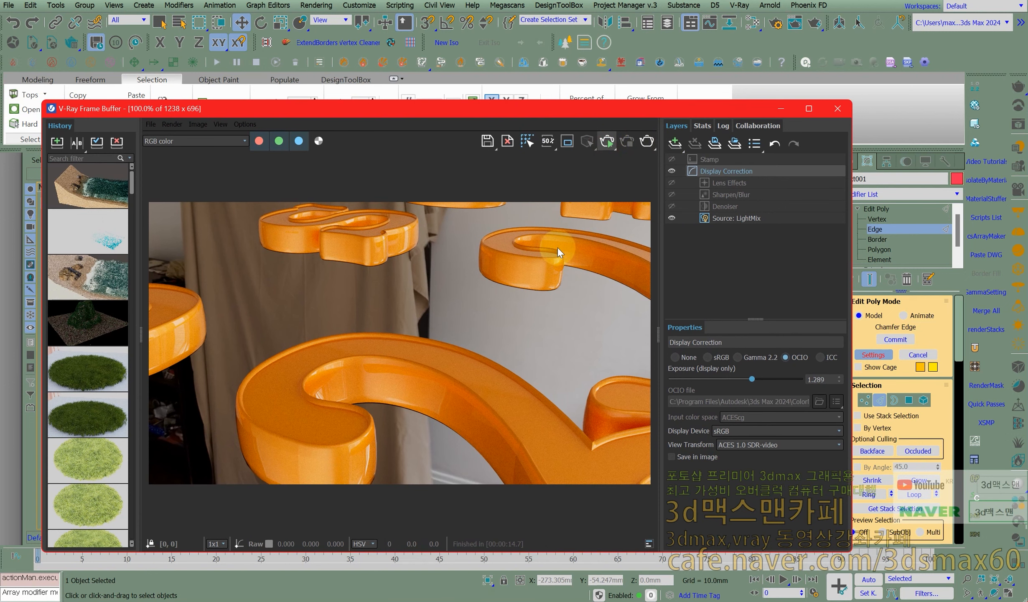
- Render the chamfered text with V-Ray to check its rounded edges, and dismiss the frame buffer
left_click(552, 256)
key("shift+q")
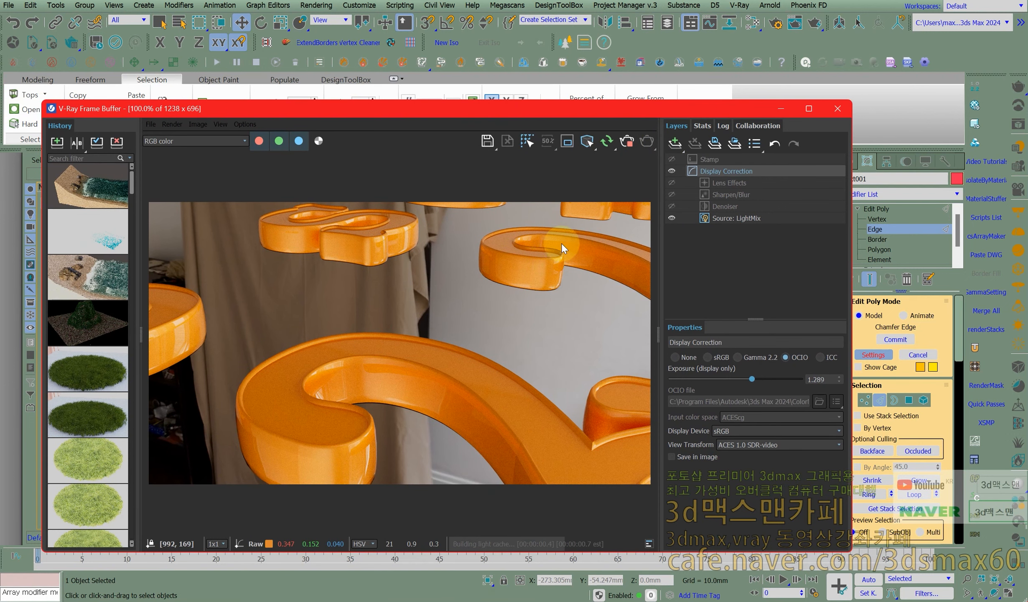
left_click(505, 401)
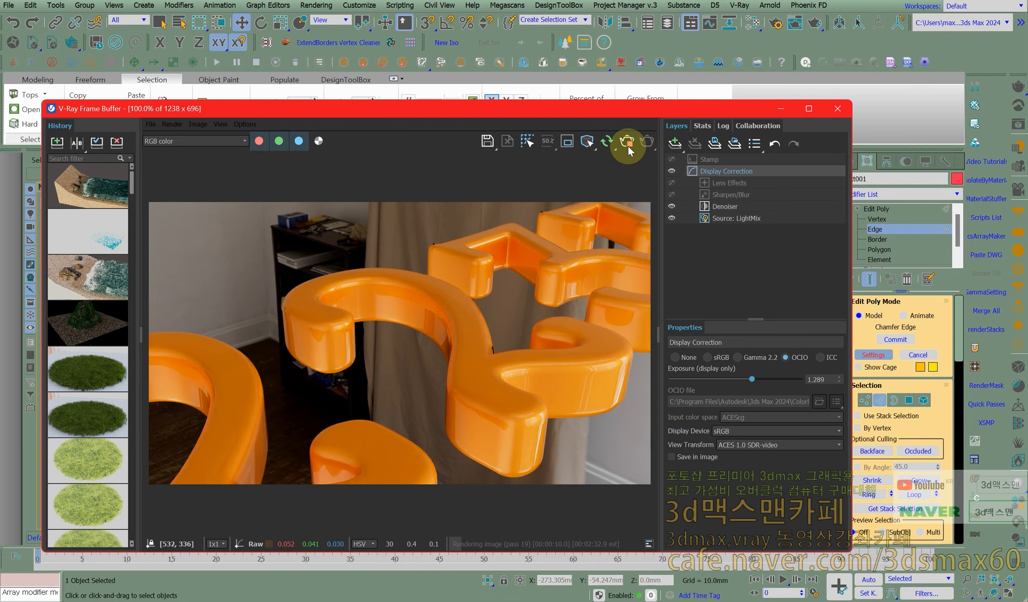
left_click_drag(626, 109, 0, 104)
- Accept the chamfer settings for the text's outline edges and finish the operation
scroll(662, 322, "down", 3)
middle_click_drag(562, 306, 543, 303)
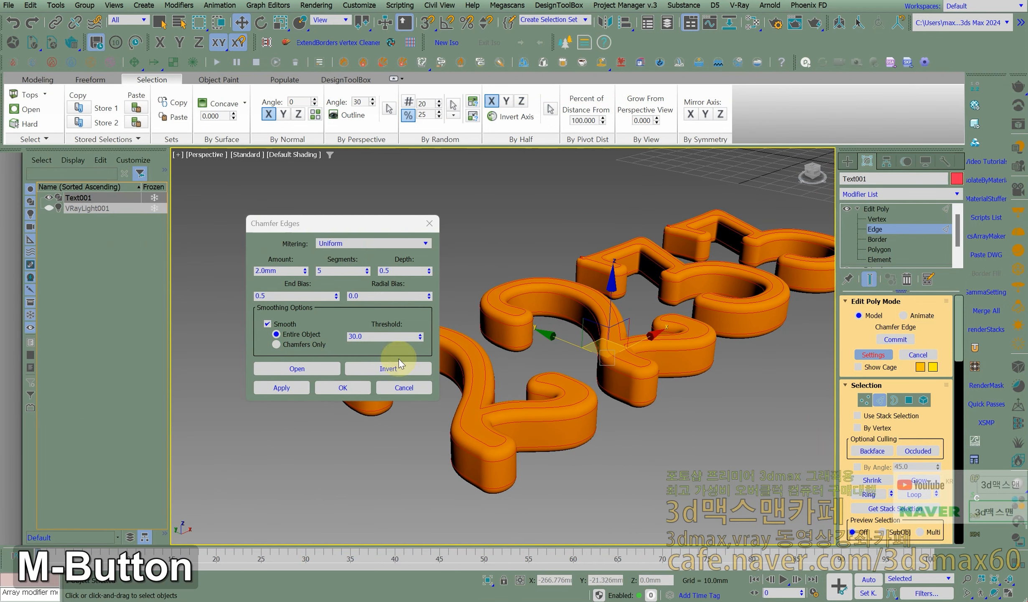
left_click(355, 386)
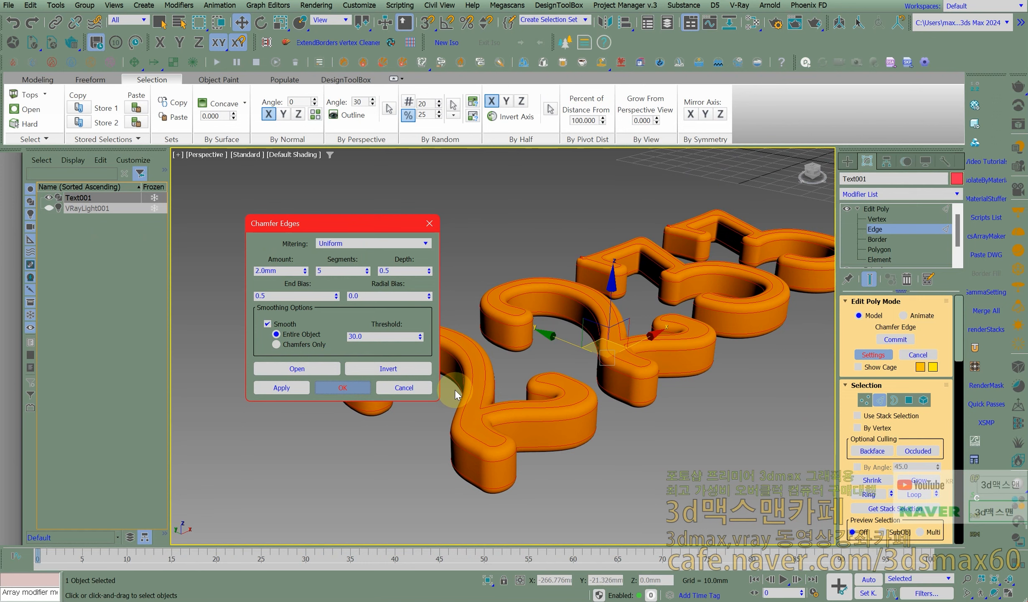
left_click(345, 383)
middle_click_drag(464, 378, 347, 368)
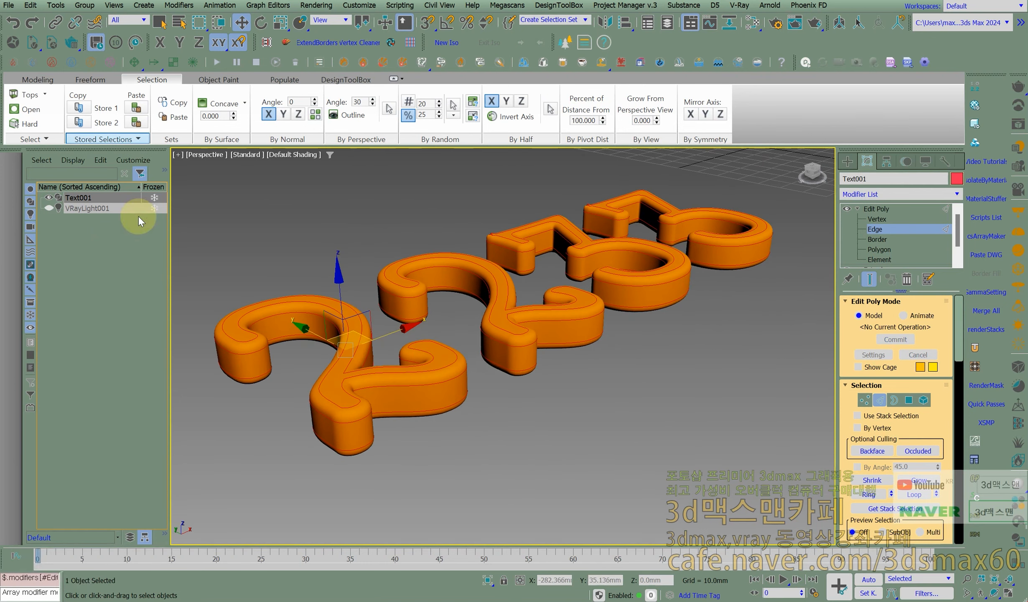
- Inspect the rounded edges of the digits and undo the commit of the chamfer
middle_click_drag(381, 370, 459, 381)
scroll(452, 368, "up", 3)
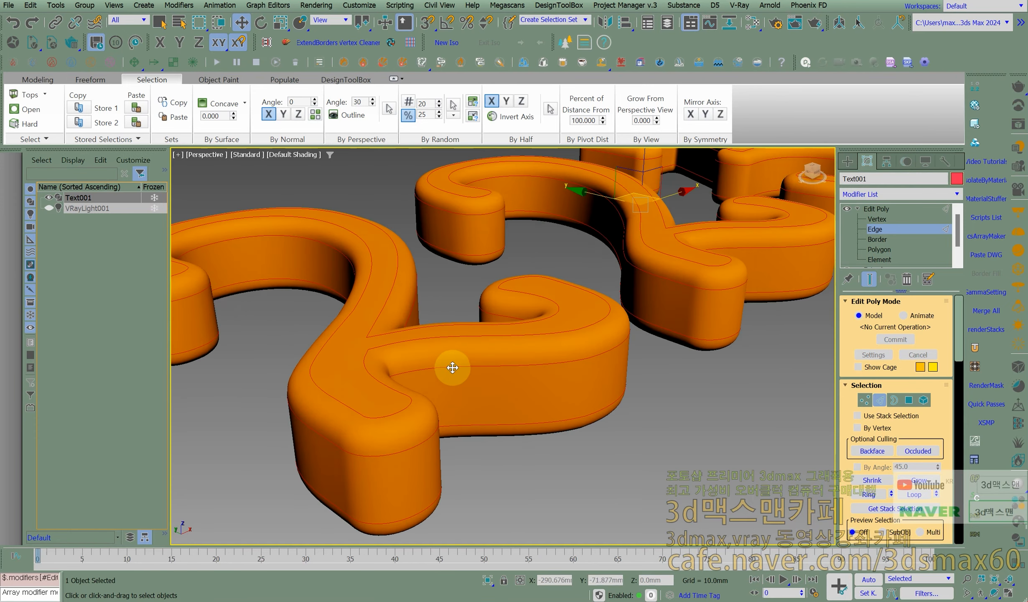
scroll(450, 369, "down", 1)
key("ctrl+z")
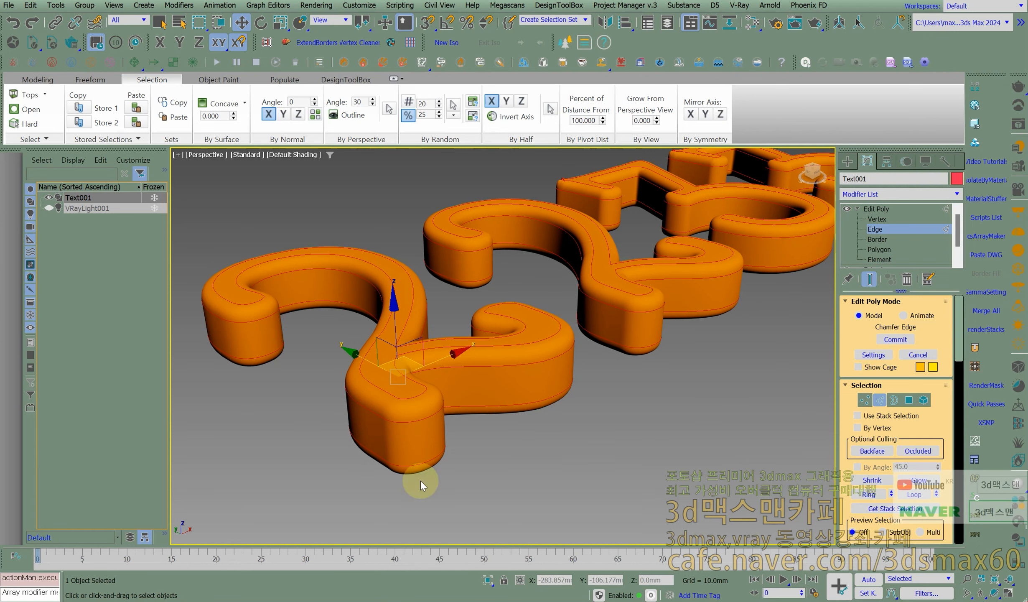
scroll(414, 401, "up", 2)
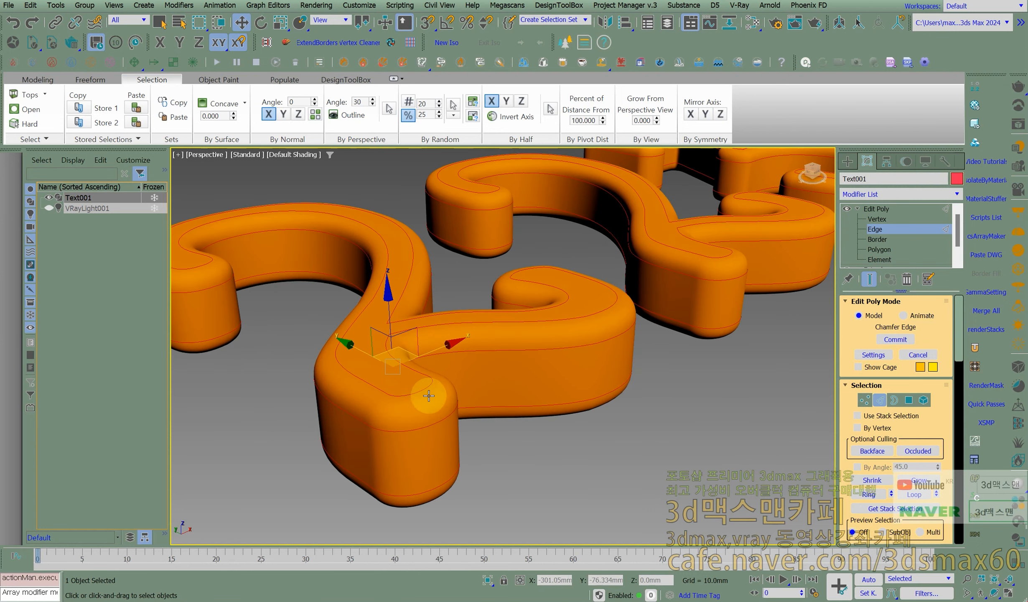